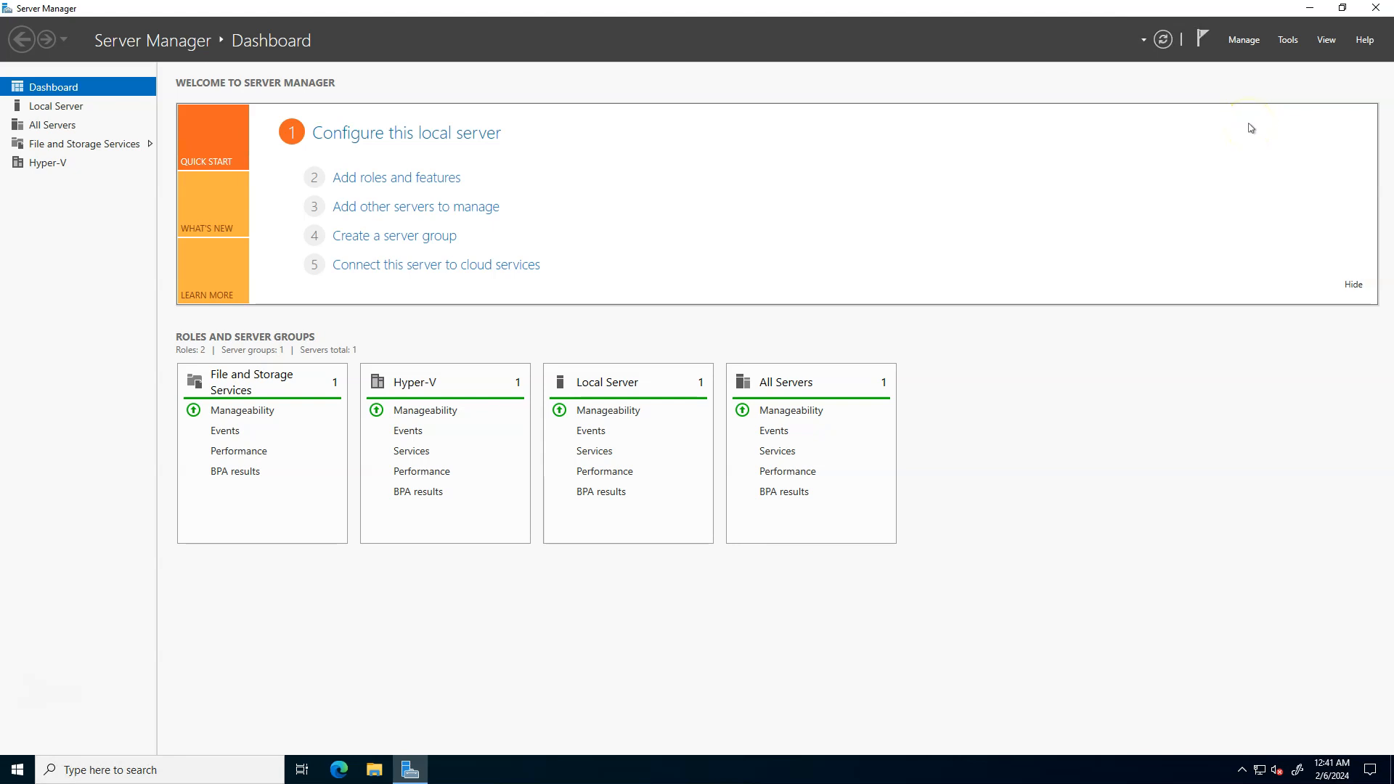
- Open Hyper-V Manager and select the local server LAB9C5HE2
{"action": "left_click", "coordinate": [1286, 41]}
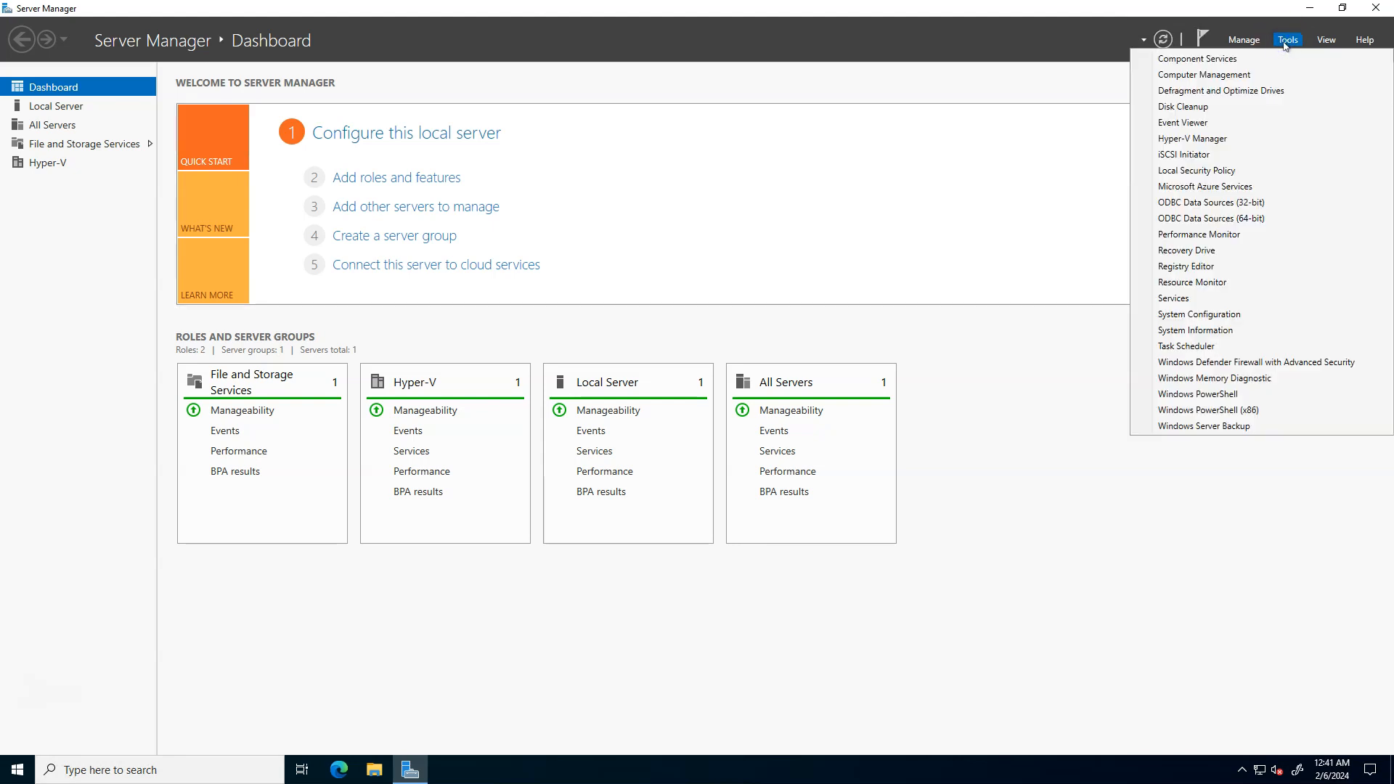
{"action": "left_click", "coordinate": [1194, 139]}
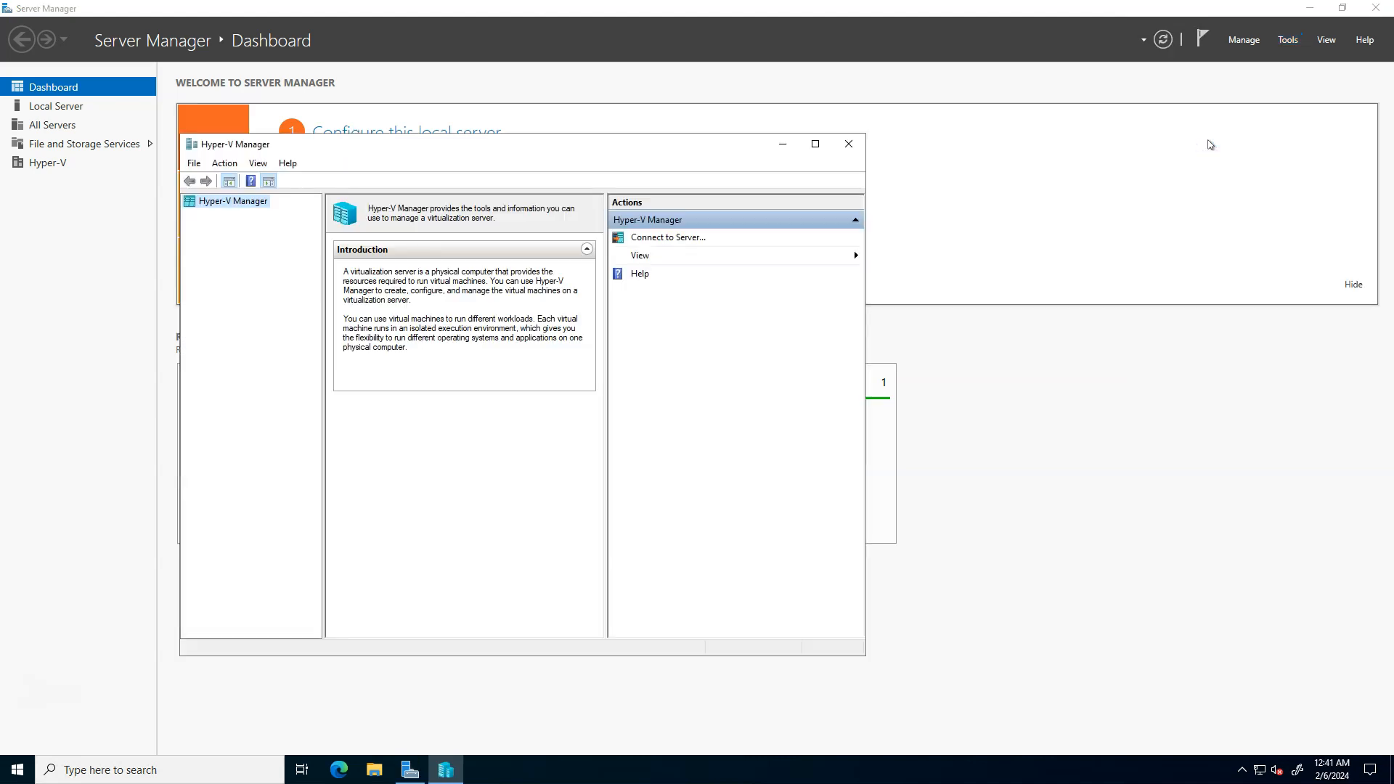
{"action": "left_click", "coordinate": [460, 167]}
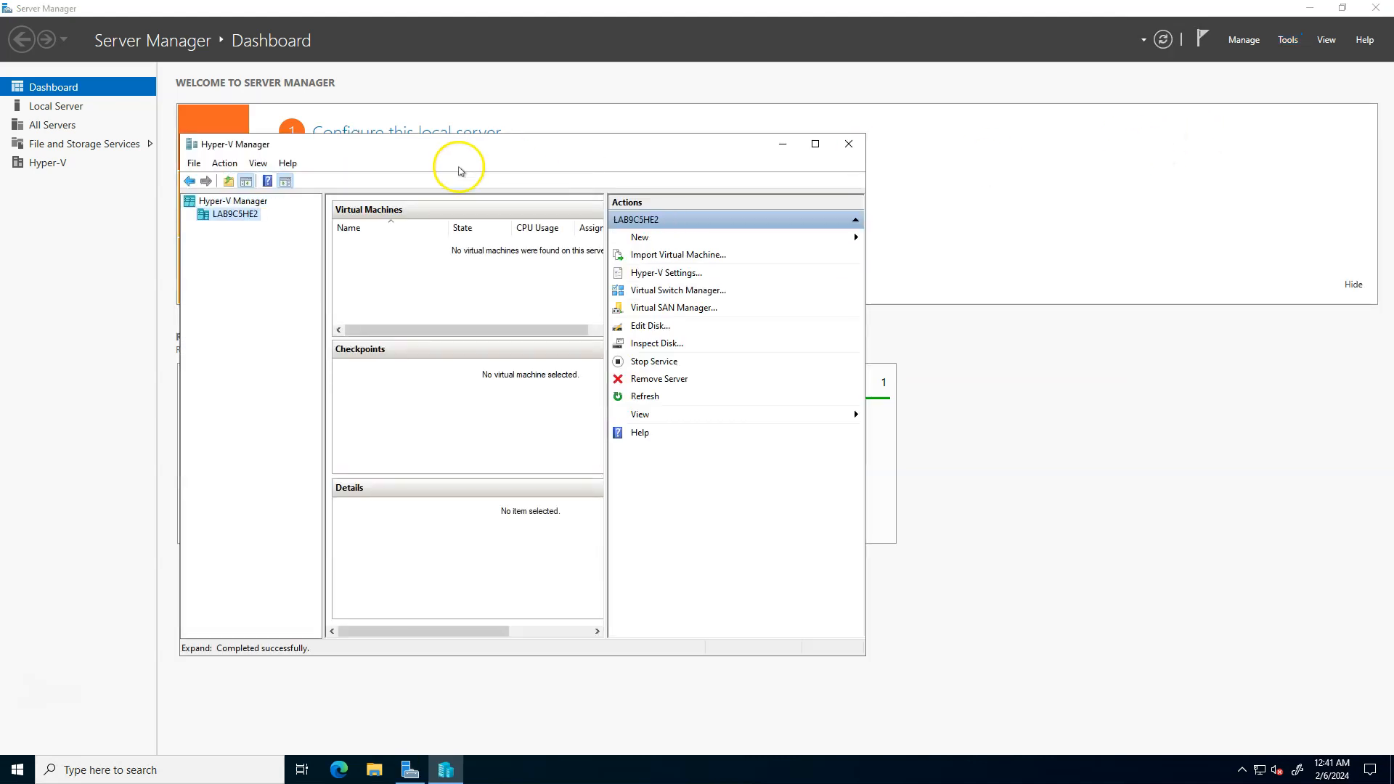
{"action": "left_click", "coordinate": [235, 215]}
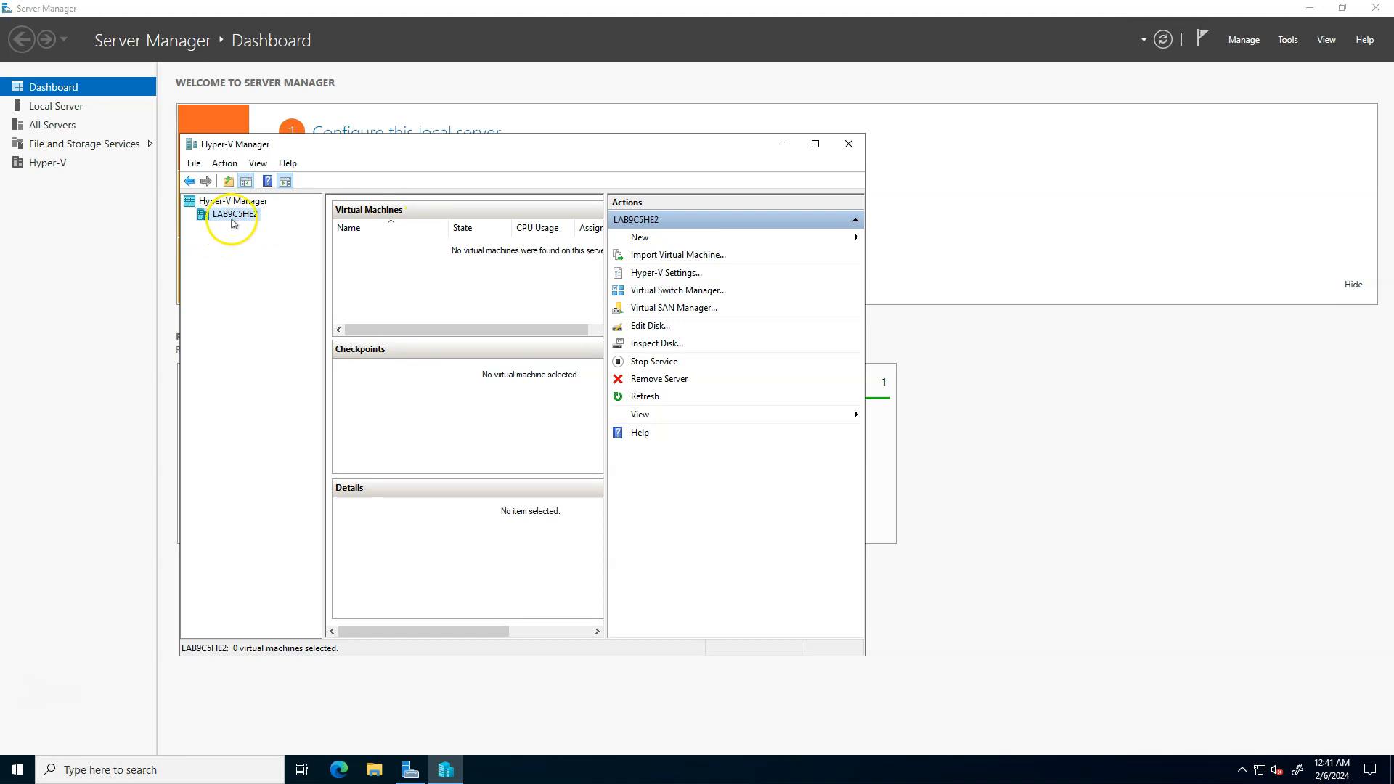
{"action": "left_click", "coordinate": [234, 216]}
{"action": "left_click", "coordinate": [236, 221]}
- Start creating a new virtual machine on the selected server
{"action": "left_click", "coordinate": [657, 238]}
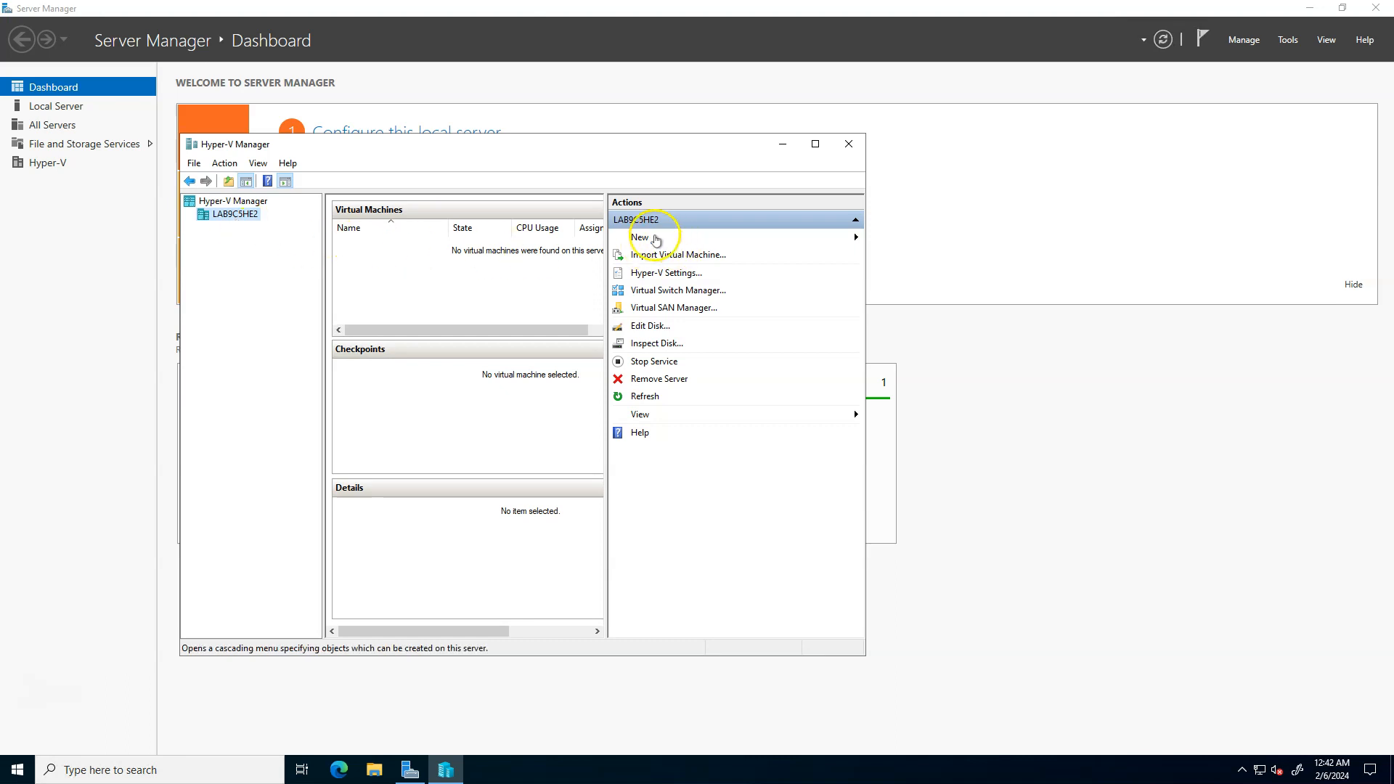
{"action": "left_click", "coordinate": [921, 239]}
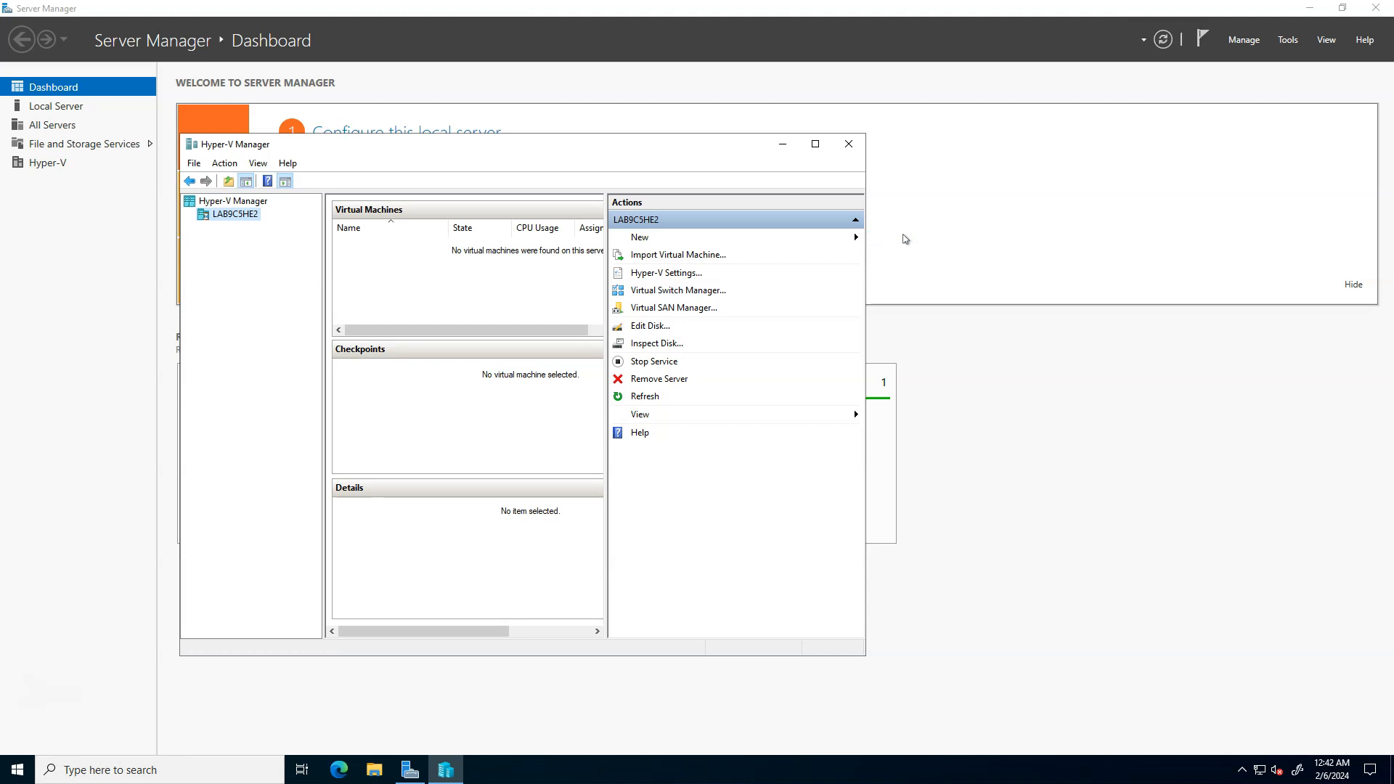
{"action": "left_click", "coordinate": [890, 236]}
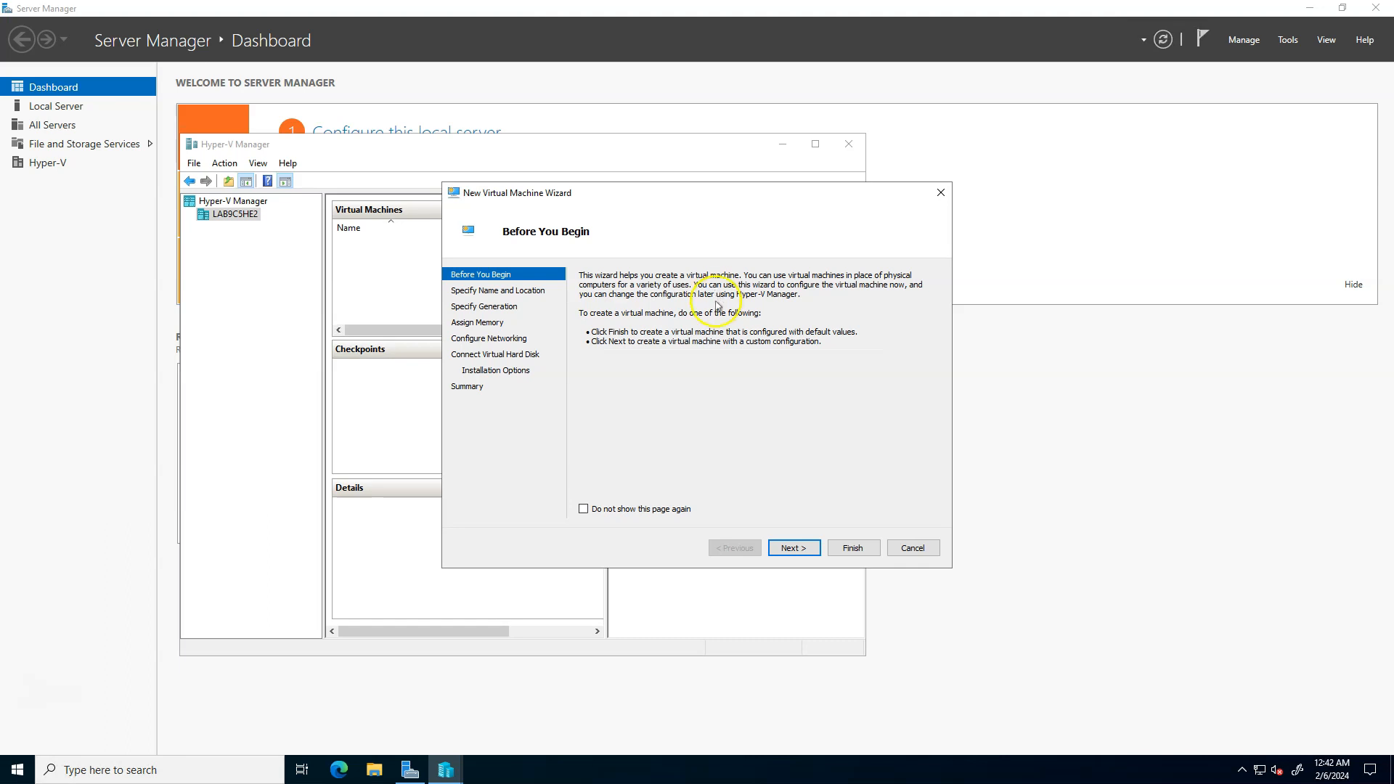
- Go past the wizard's introduction and name the virtual machine Linuxmint
{"action": "left_click", "coordinate": [785, 548]}
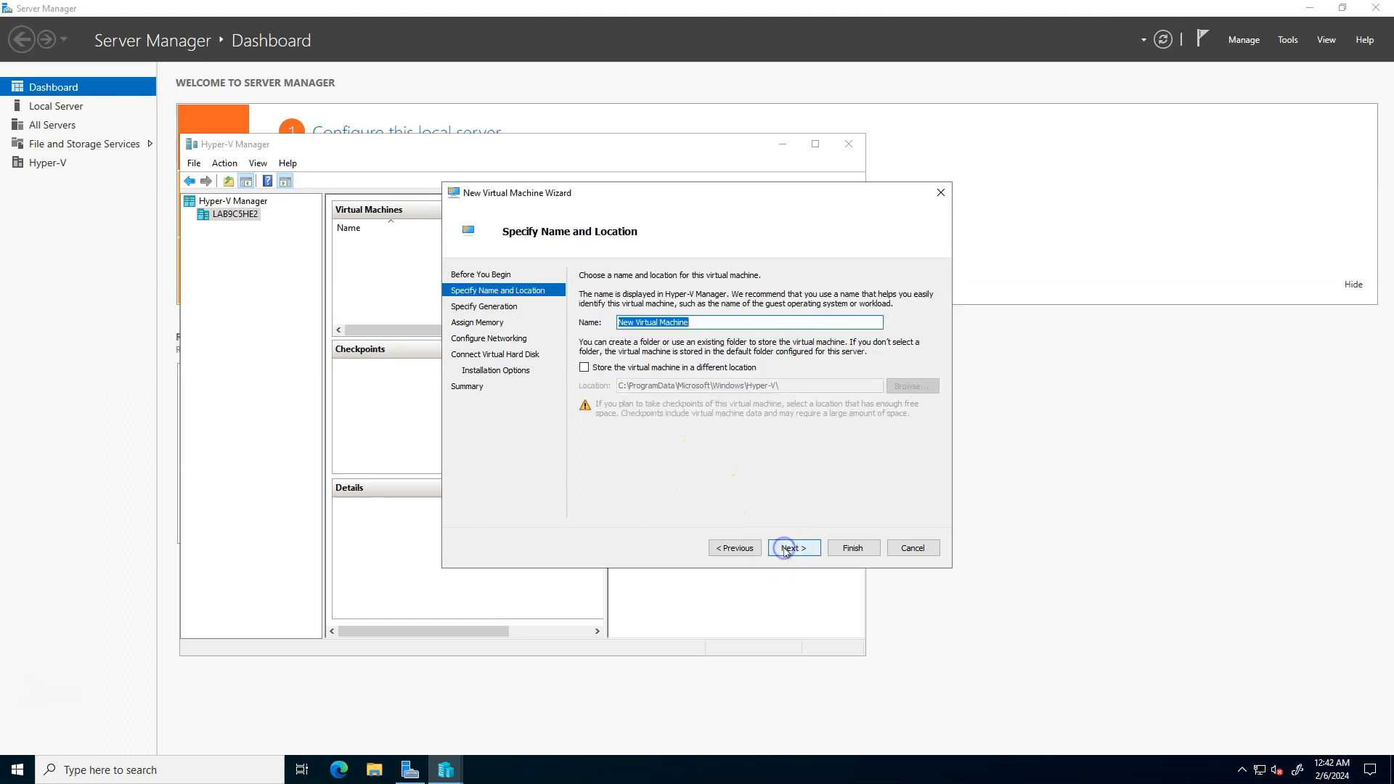
{"action": "left_click", "coordinate": [677, 371]}
{"action": "type", "text": "Linuxmint"}
- Switch to File Explorer and open the Windows (C:) drive to look for the default virtual machine folder
{"action": "left_click", "coordinate": [375, 773]}
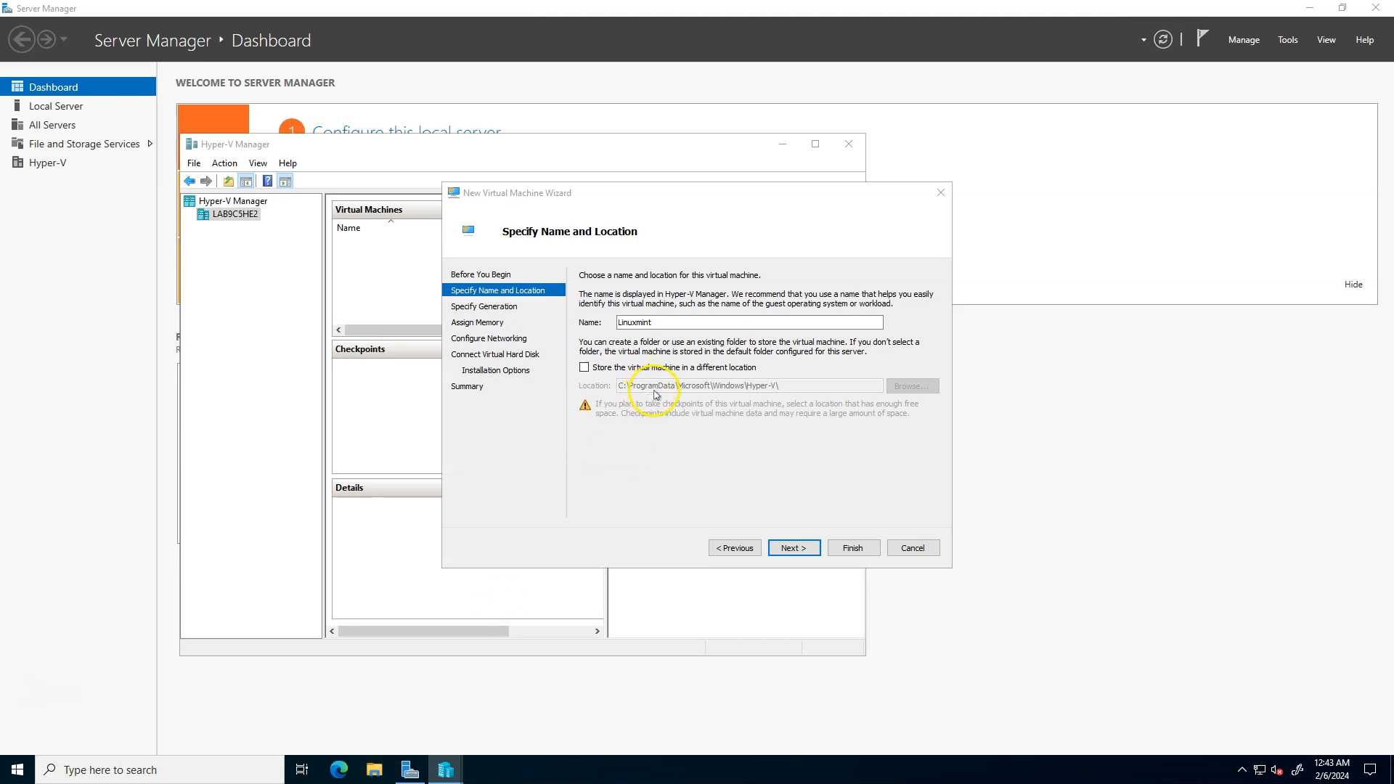
{"action": "left_click", "coordinate": [374, 770]}
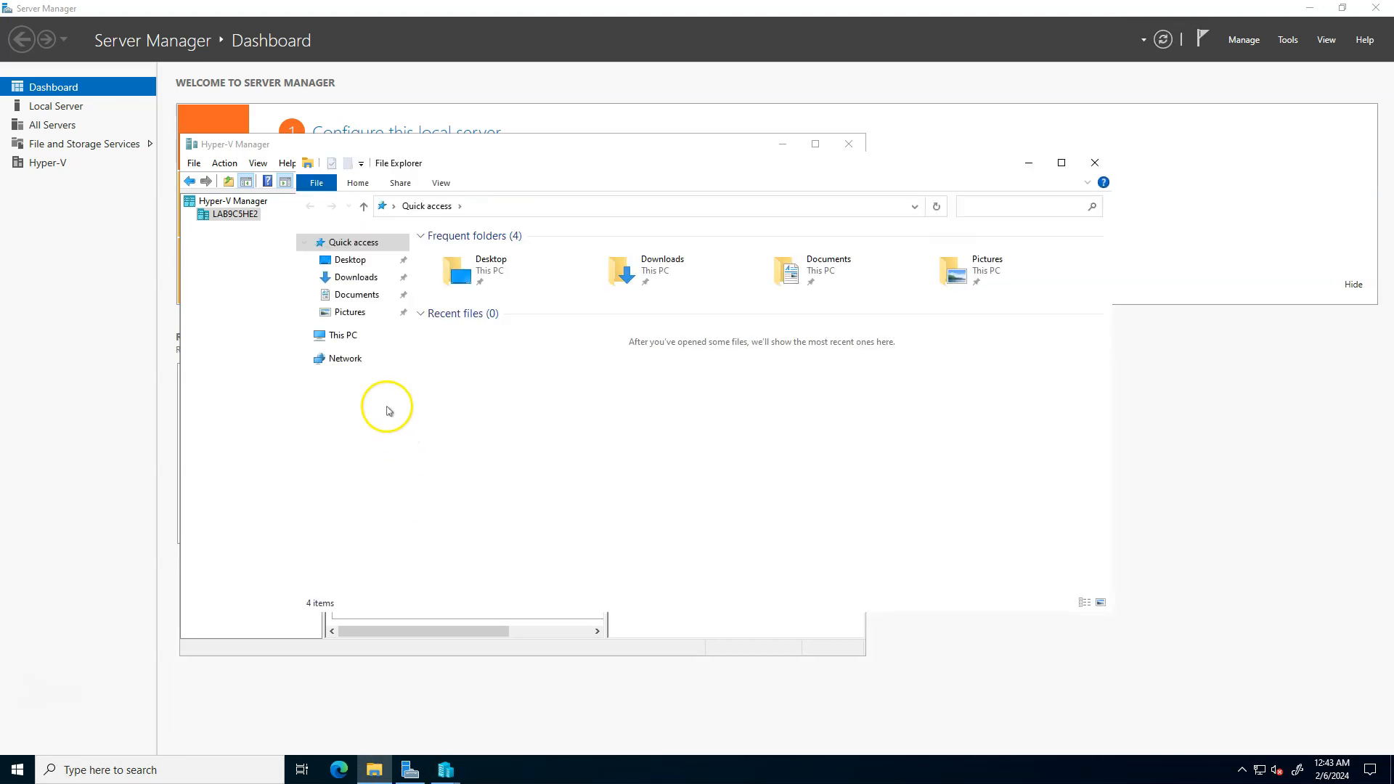
{"action": "left_click", "coordinate": [338, 336]}
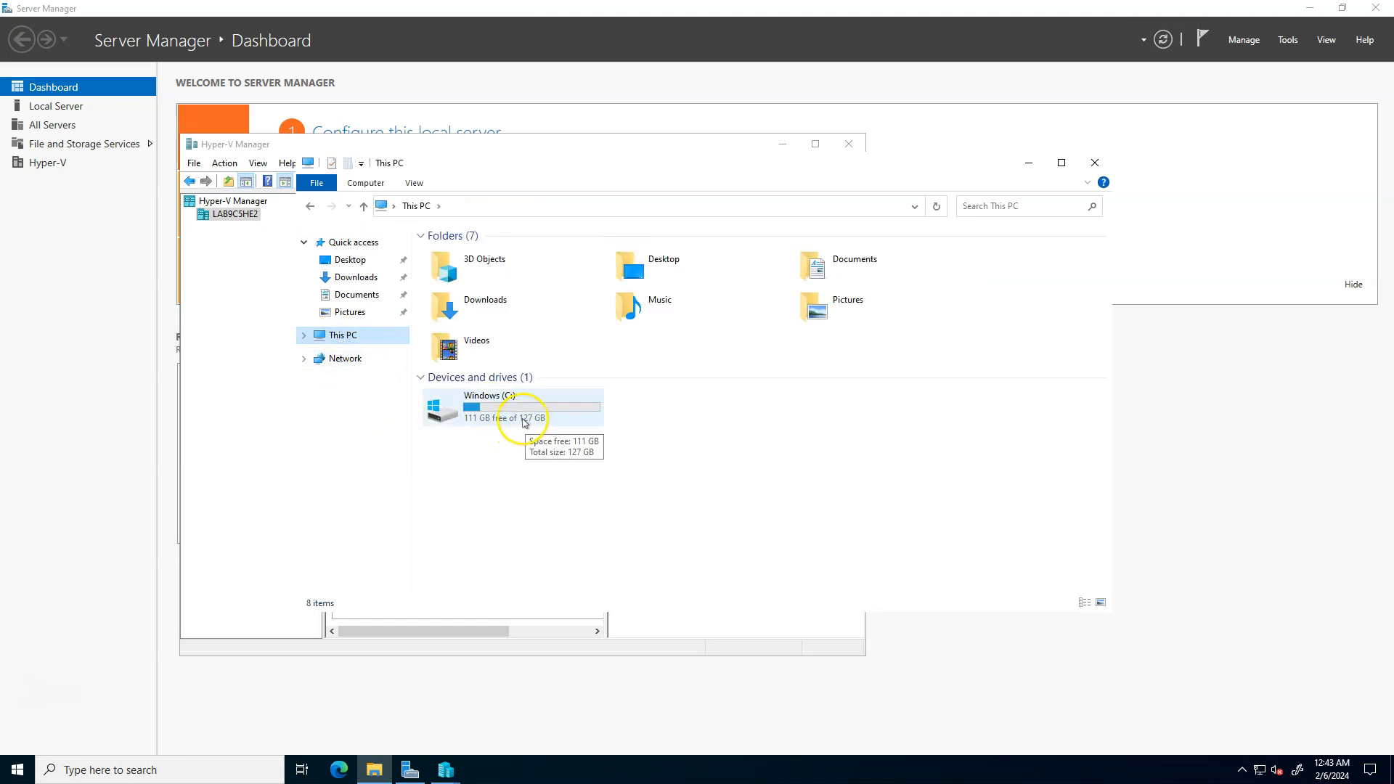
{"action": "double_click", "coordinate": [521, 422]}
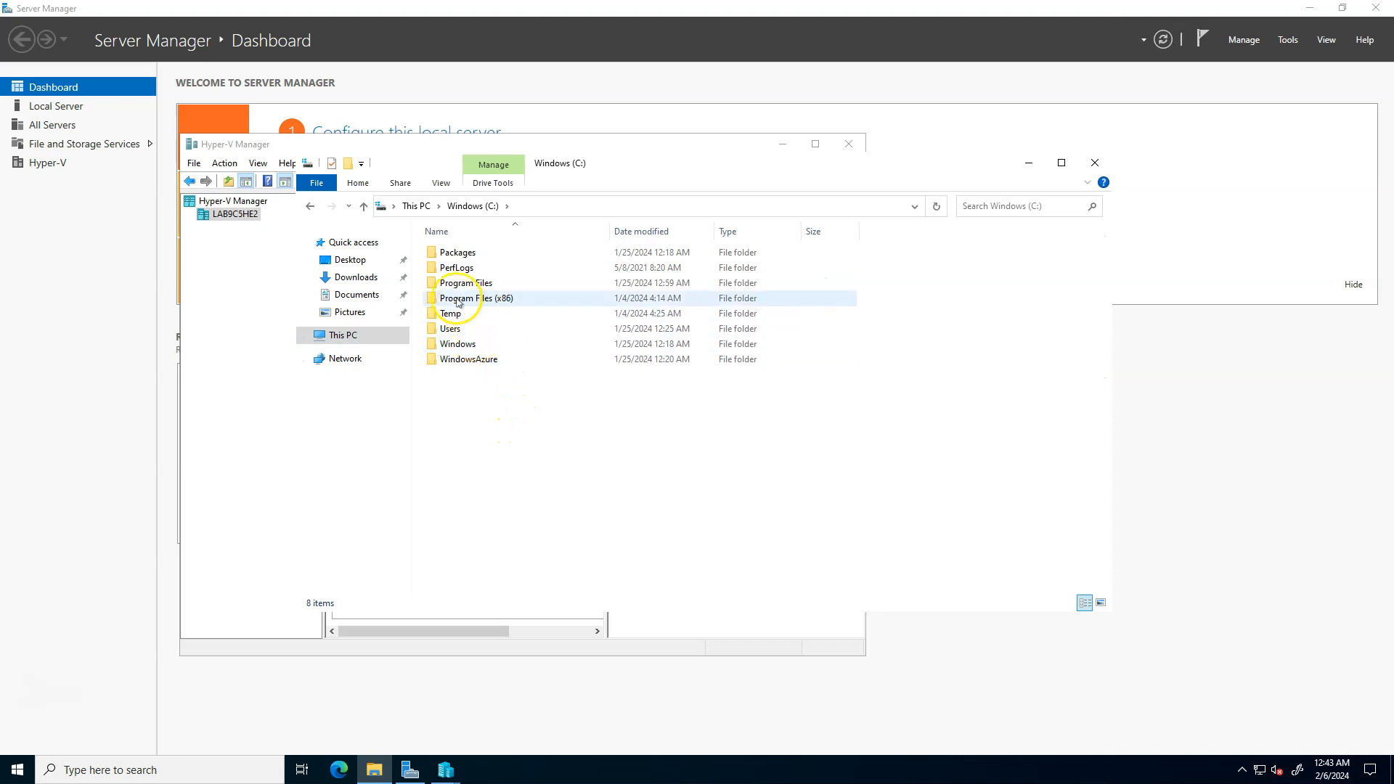
- Minimize File Explorer and reposition the Hyper-V Manager window away from the virtual machine wizard
{"action": "left_click_drag", "start_coordinate": [566, 143], "coordinate": [806, 393]}
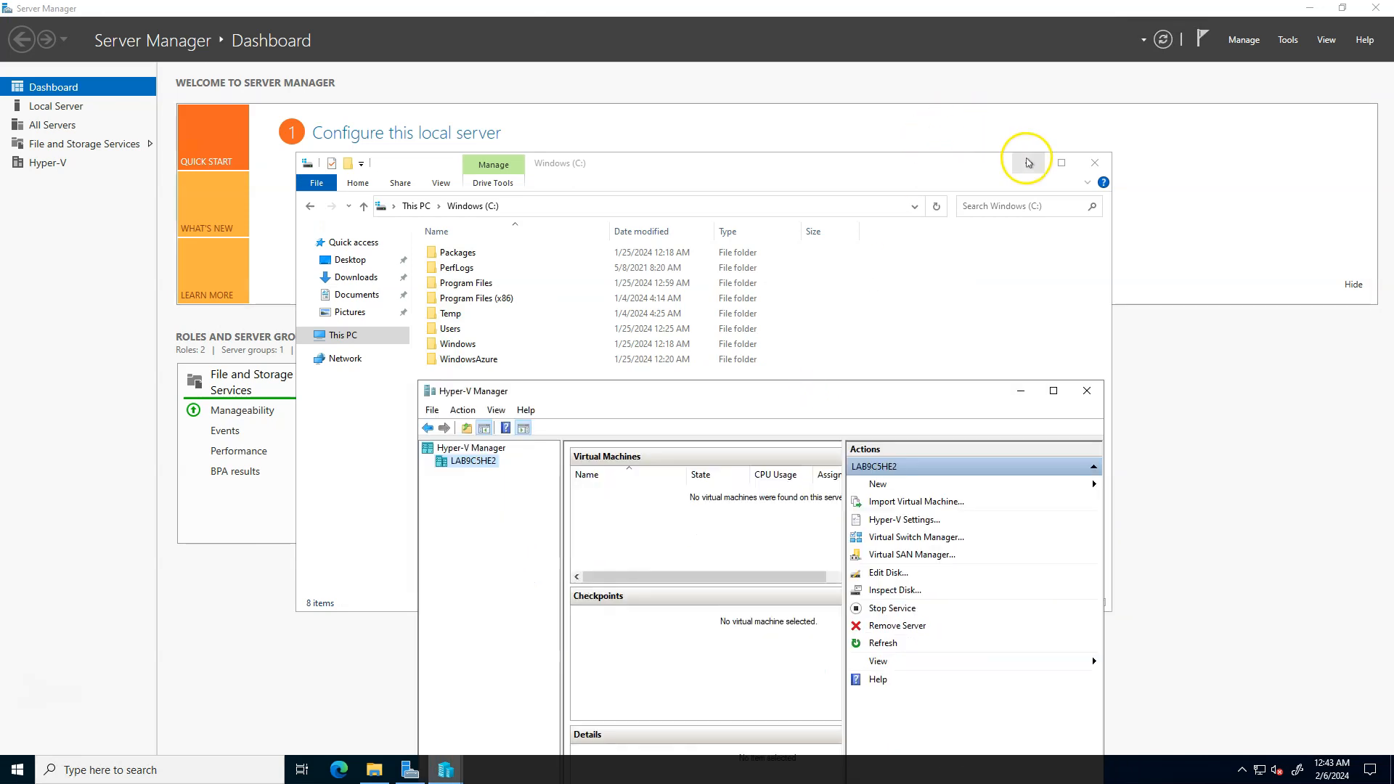
{"action": "left_click", "coordinate": [1027, 163]}
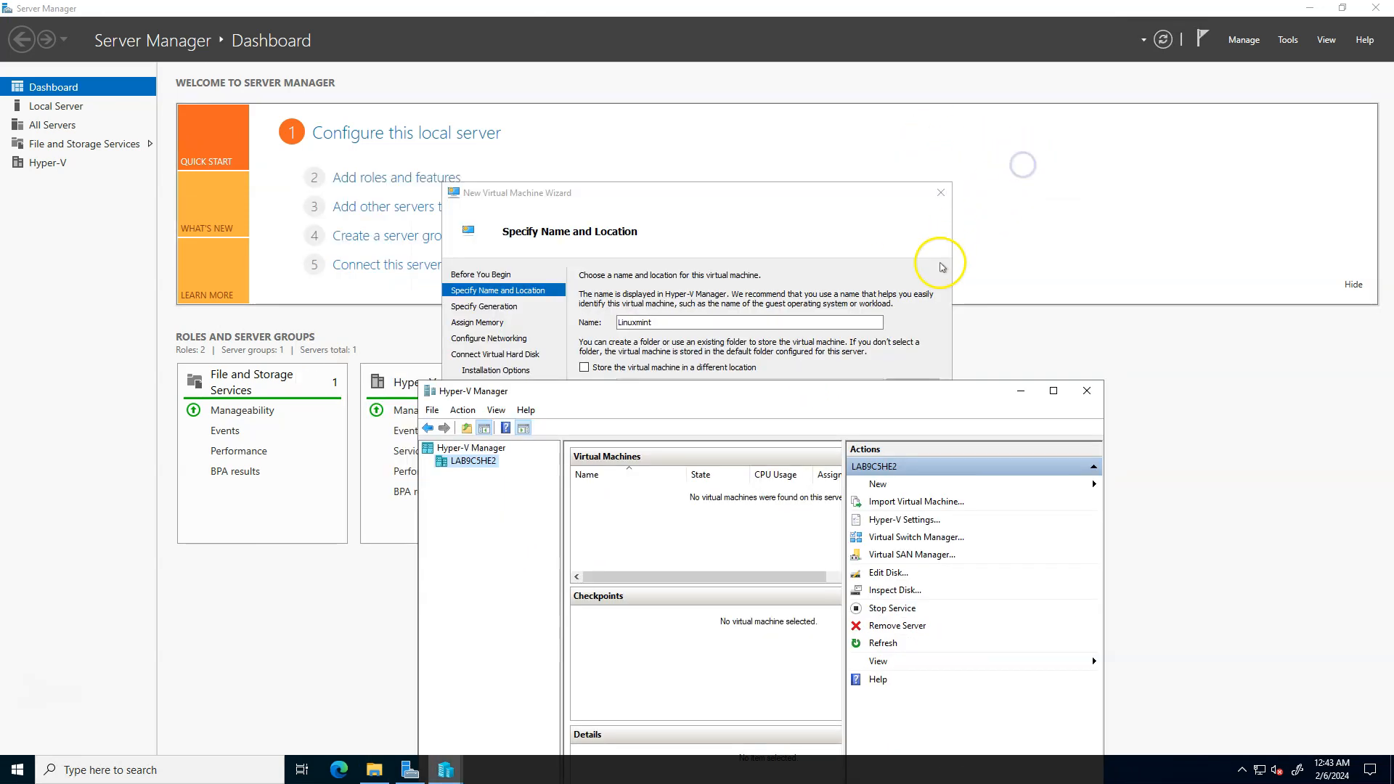
{"action": "left_click_drag", "start_coordinate": [772, 384], "coordinate": [835, 217]}
- Return to File Explorer and show hidden items on the C: drive
{"action": "left_click", "coordinate": [372, 768]}
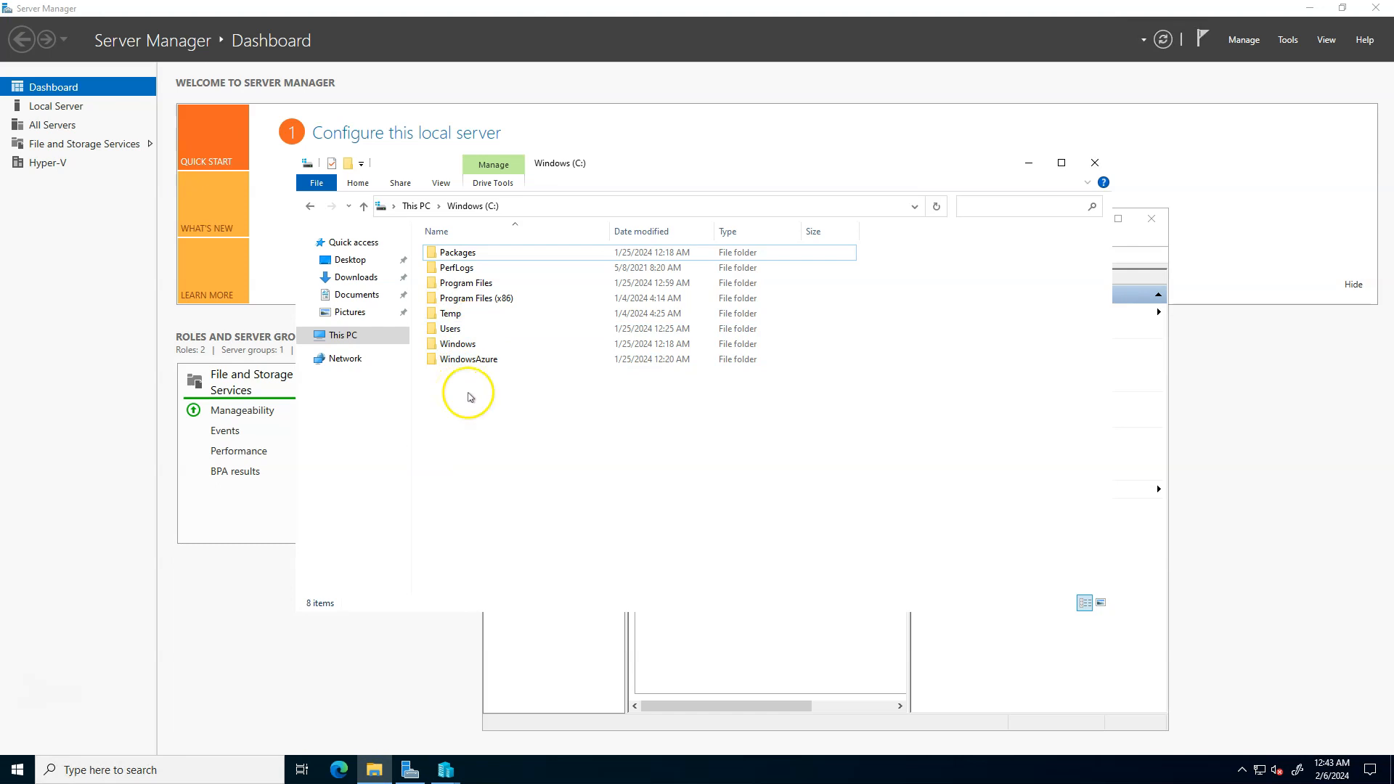
{"action": "left_click", "coordinate": [442, 184]}
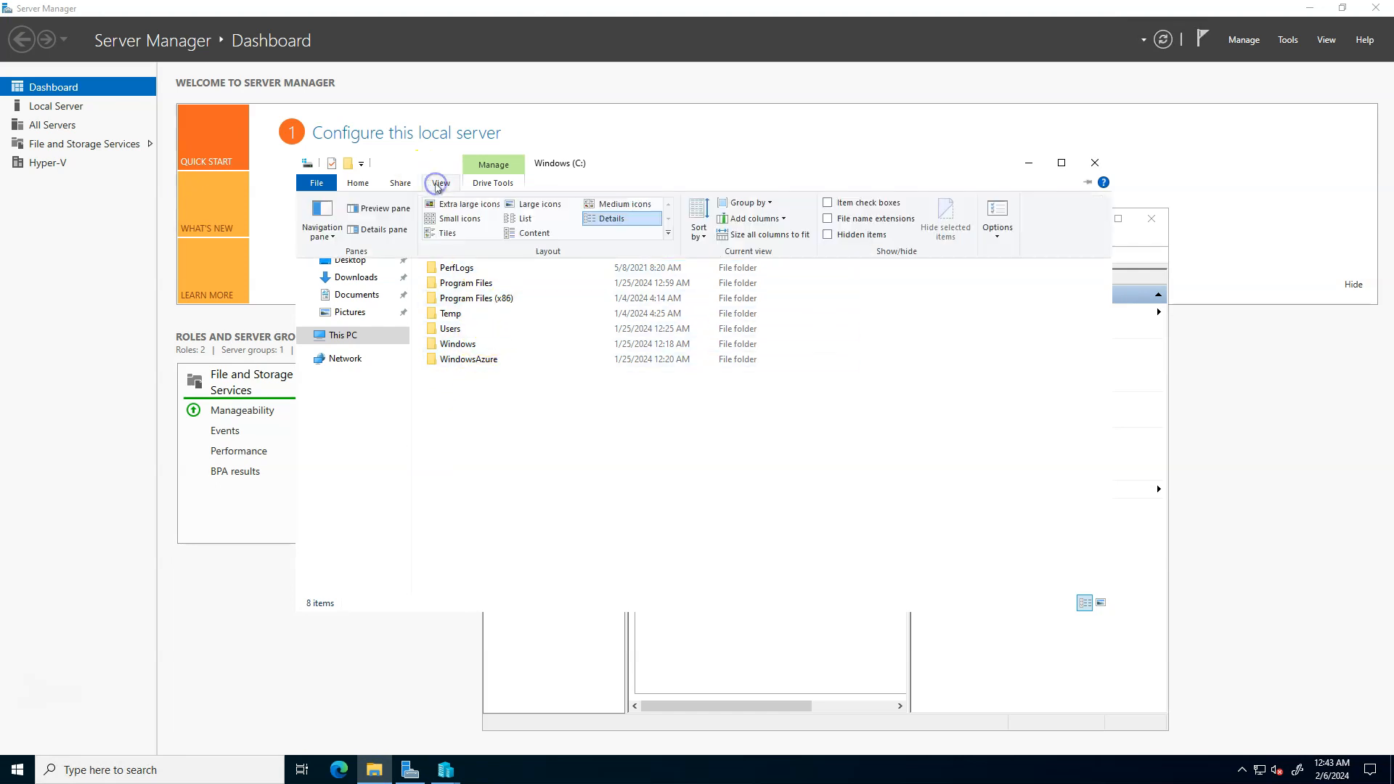
{"action": "left_click", "coordinate": [828, 234]}
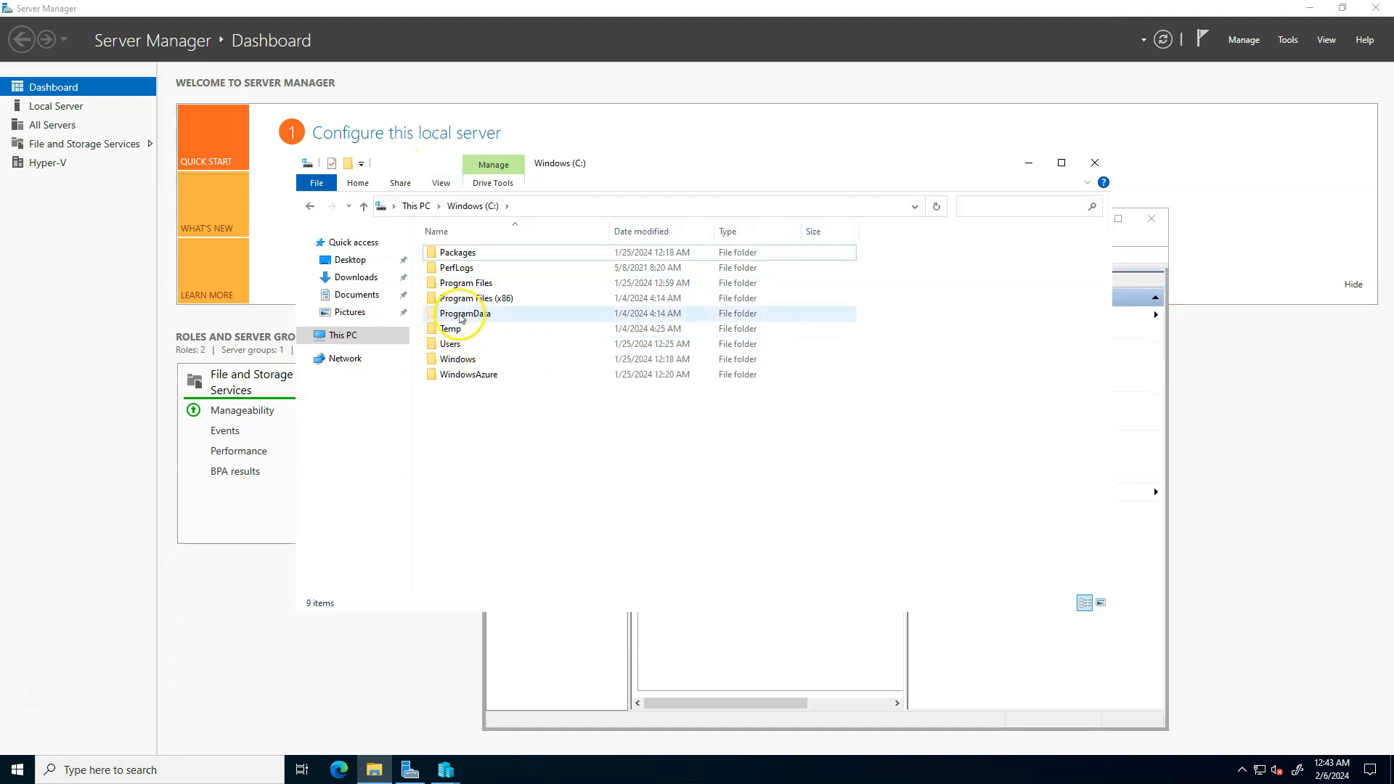
- Browse to the ProgramData\Microsoft\Windows\Hyper-V folder to examine the default virtual machine location
{"action": "left_click", "coordinate": [462, 315]}
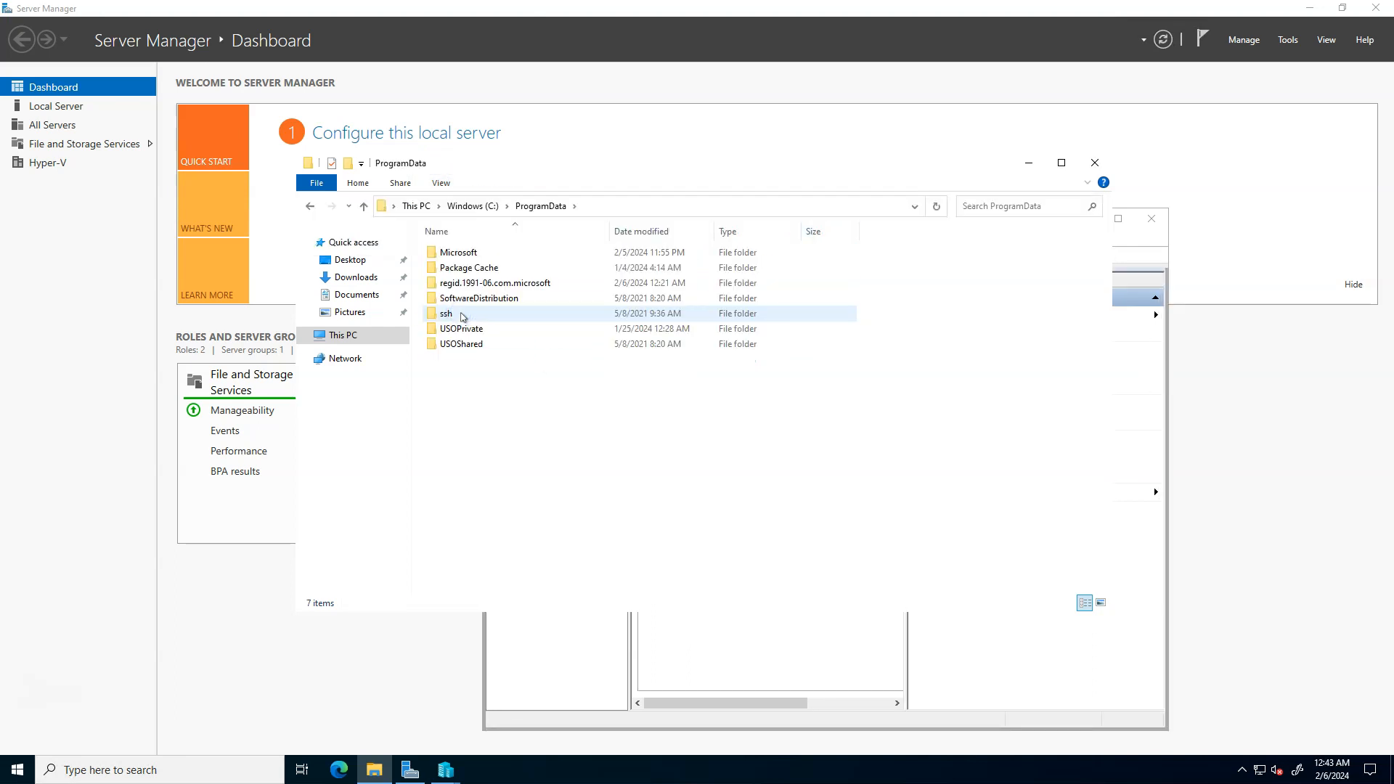
{"action": "left_click", "coordinate": [457, 256]}
{"action": "double_click", "coordinate": [456, 256]}
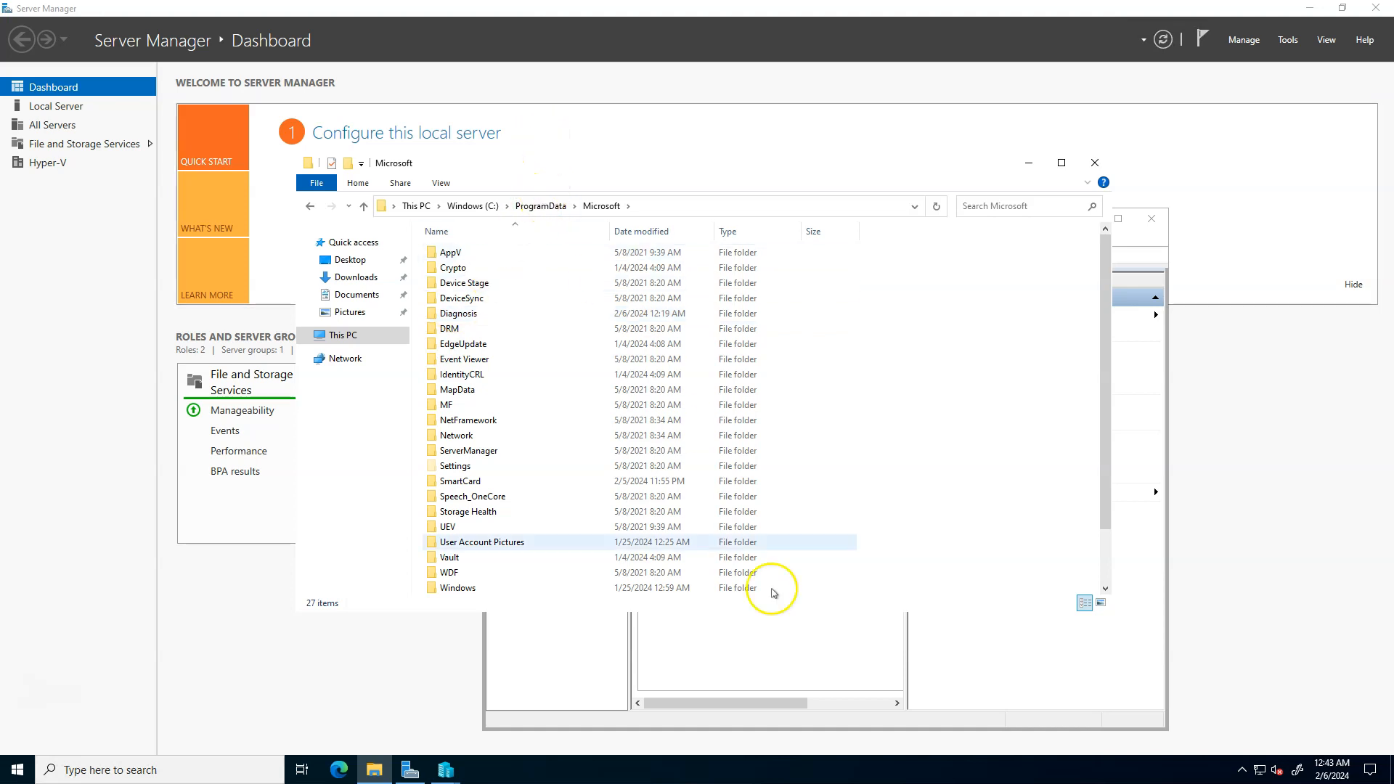
{"action": "left_click", "coordinate": [446, 769]}
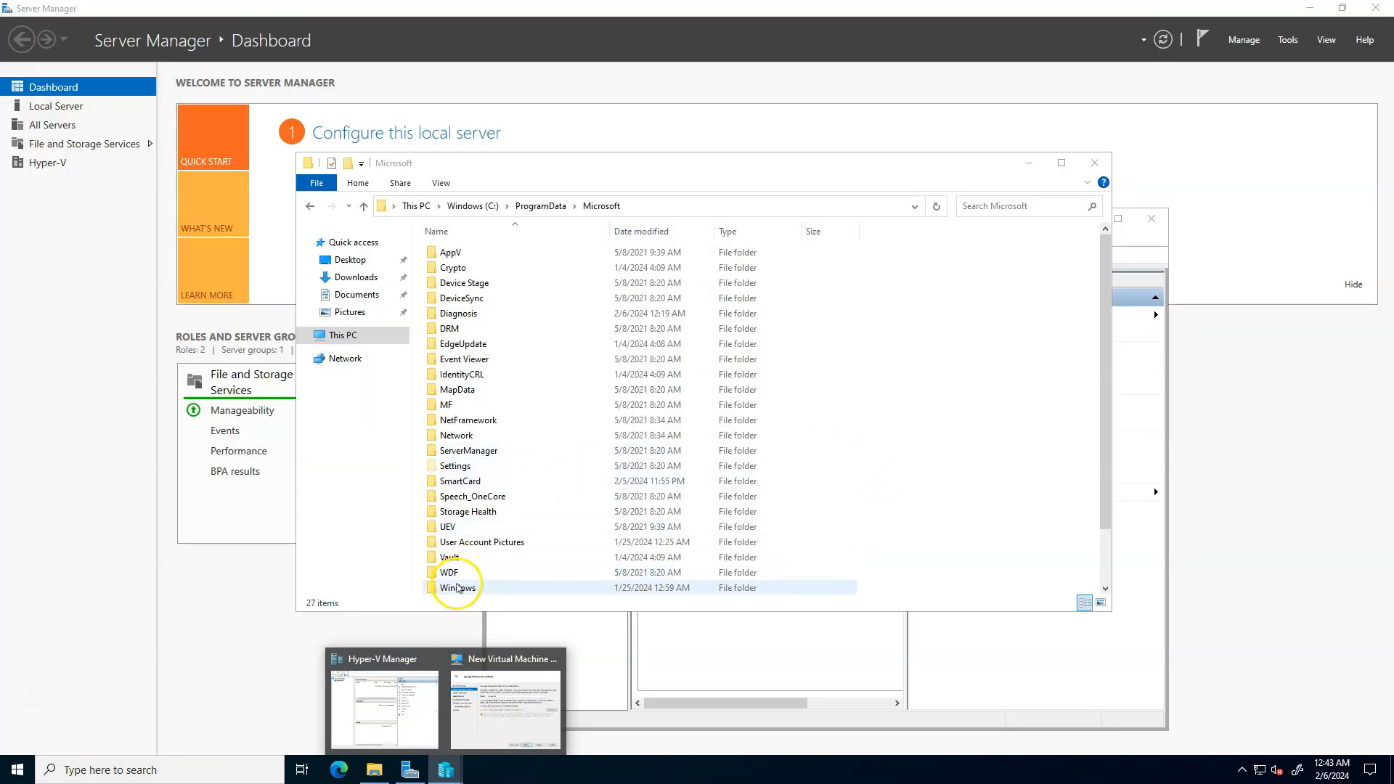
{"action": "double_click", "coordinate": [457, 588]}
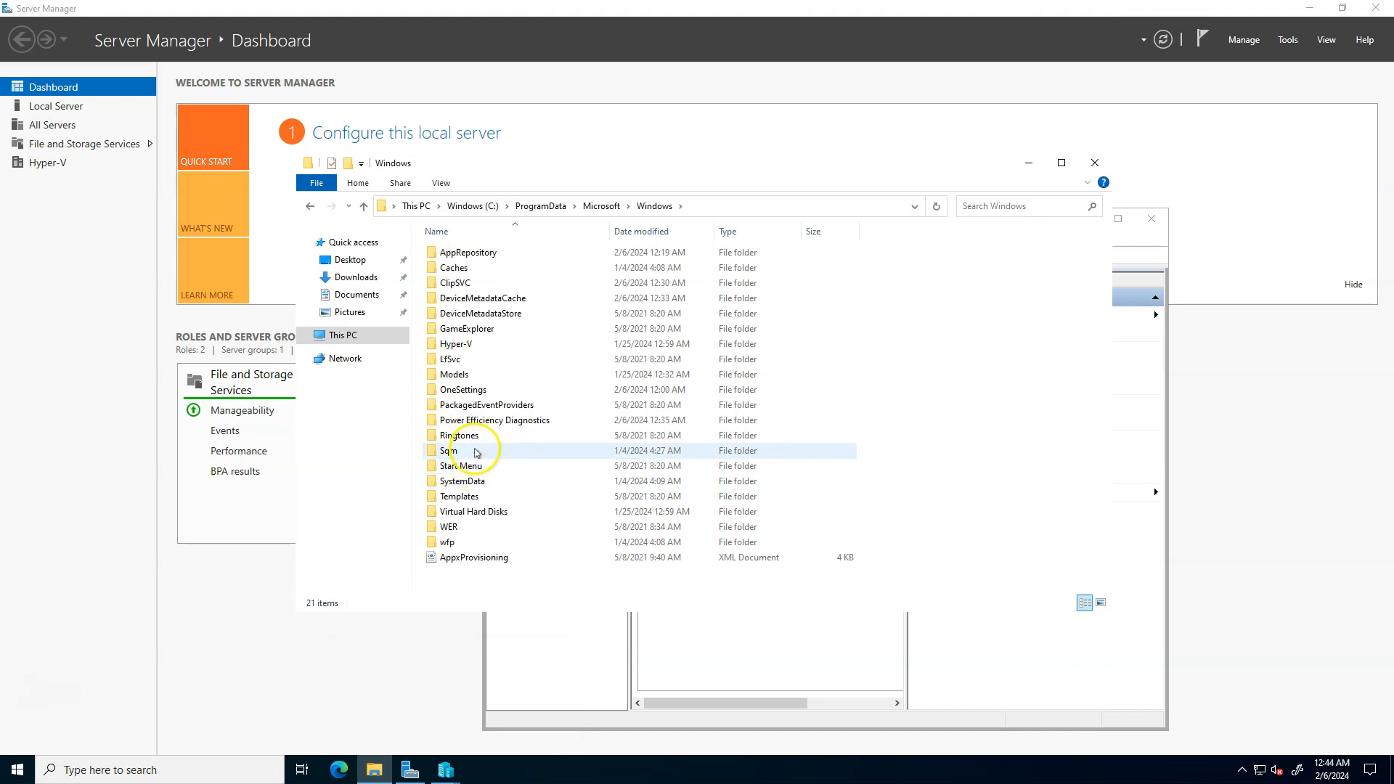
{"action": "left_click", "coordinate": [451, 346]}
{"action": "double_click", "coordinate": [452, 345]}
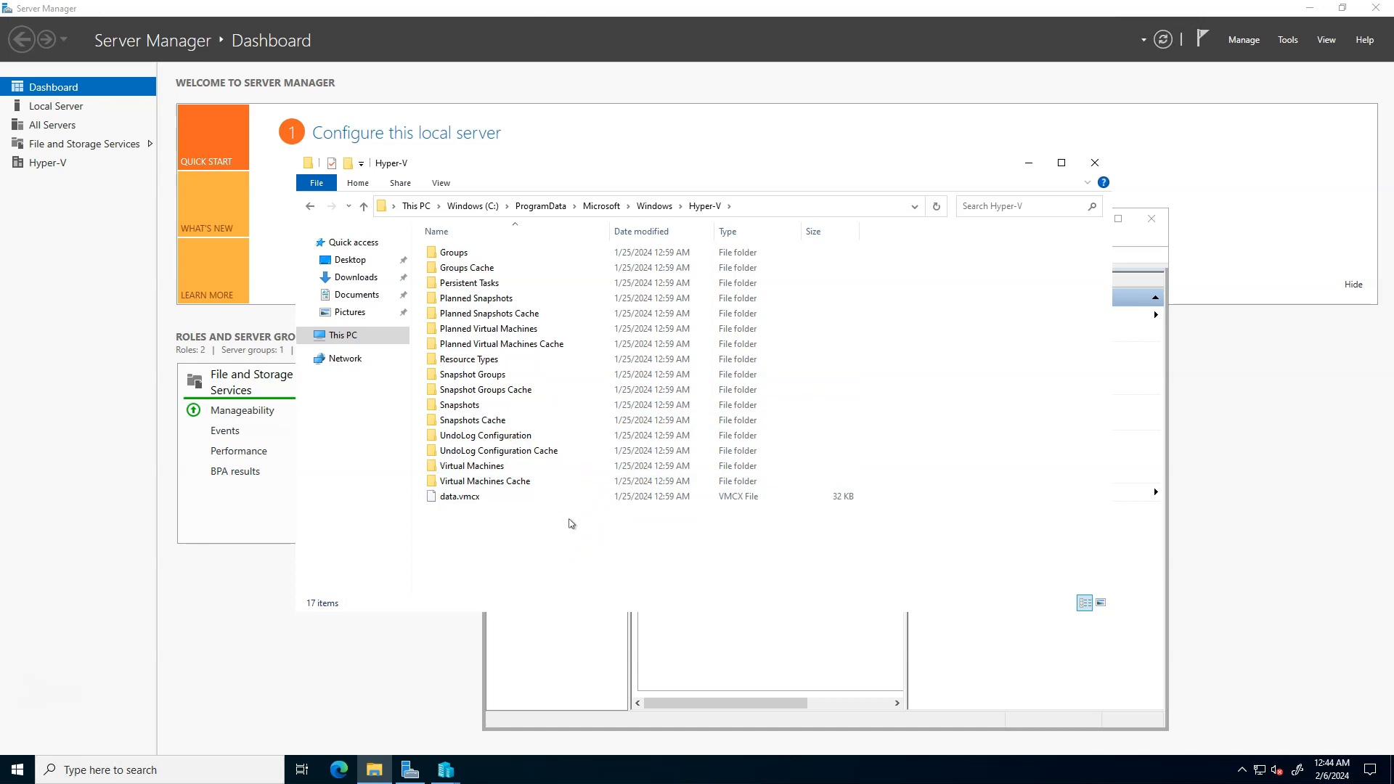
- Minimize File Explorer, return to the New Virtual Machine Wizard and accept the name with the default location
{"action": "left_click", "coordinate": [1025, 169]}
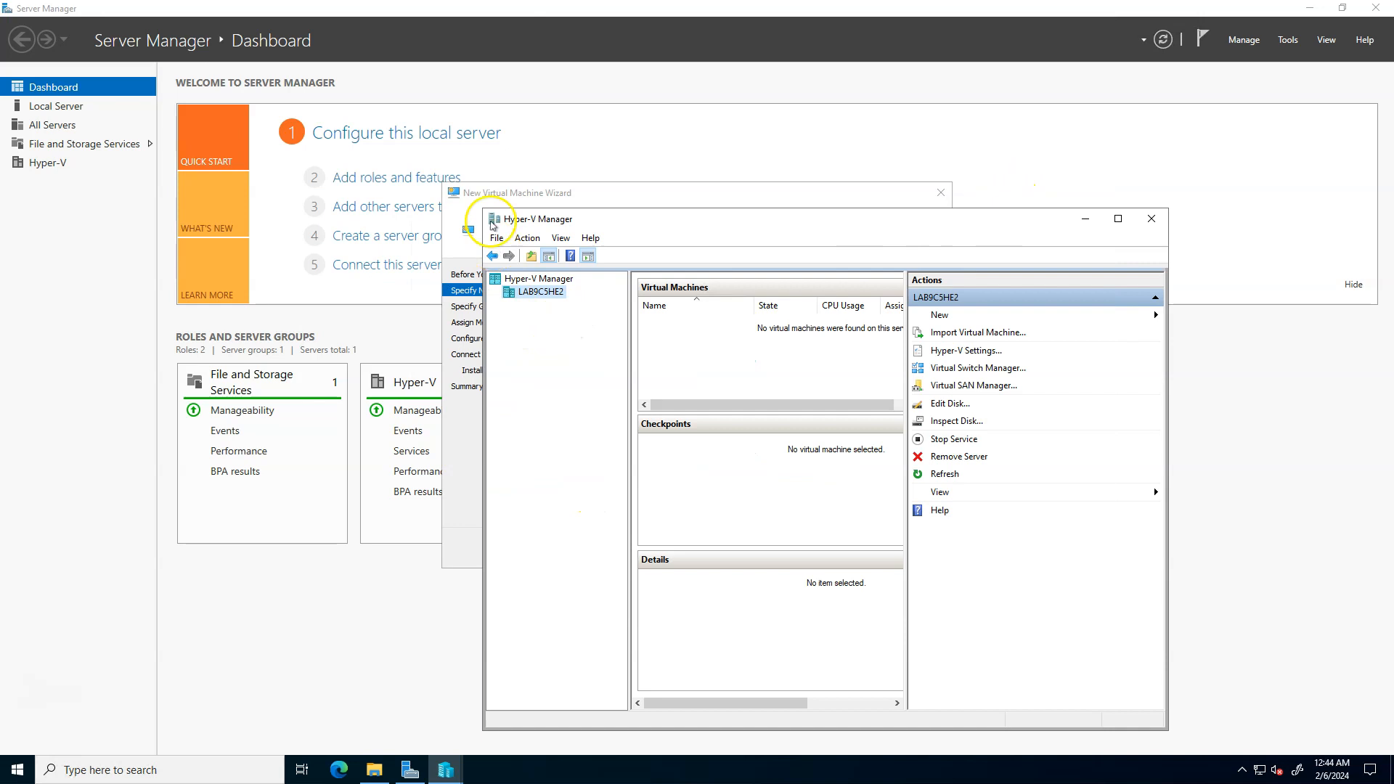
{"action": "left_click", "coordinate": [477, 197]}
{"action": "left_click", "coordinate": [785, 552]}
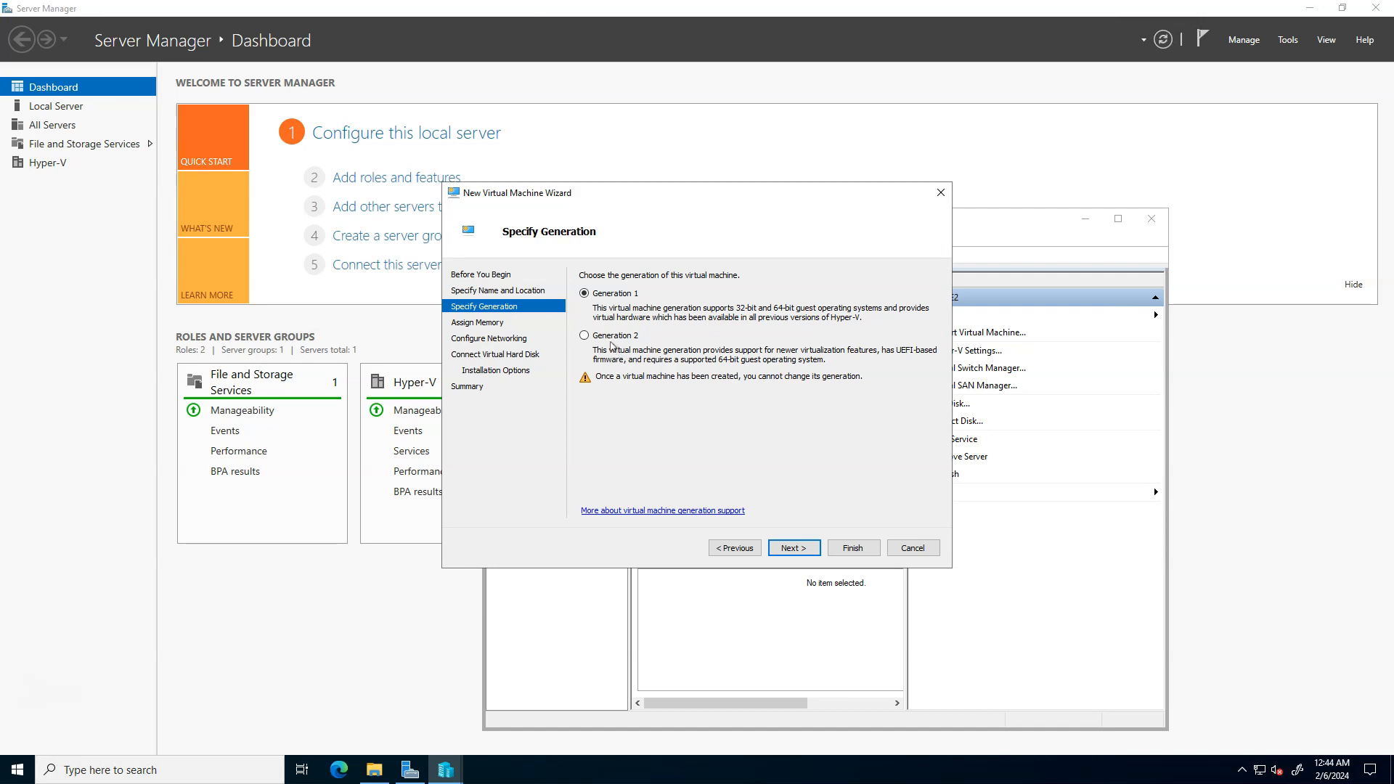
- Choose Generation 2 for the virtual machine and assign 4096 MB of startup memory
{"action": "left_click", "coordinate": [611, 337]}
{"action": "left_click", "coordinate": [782, 547]}
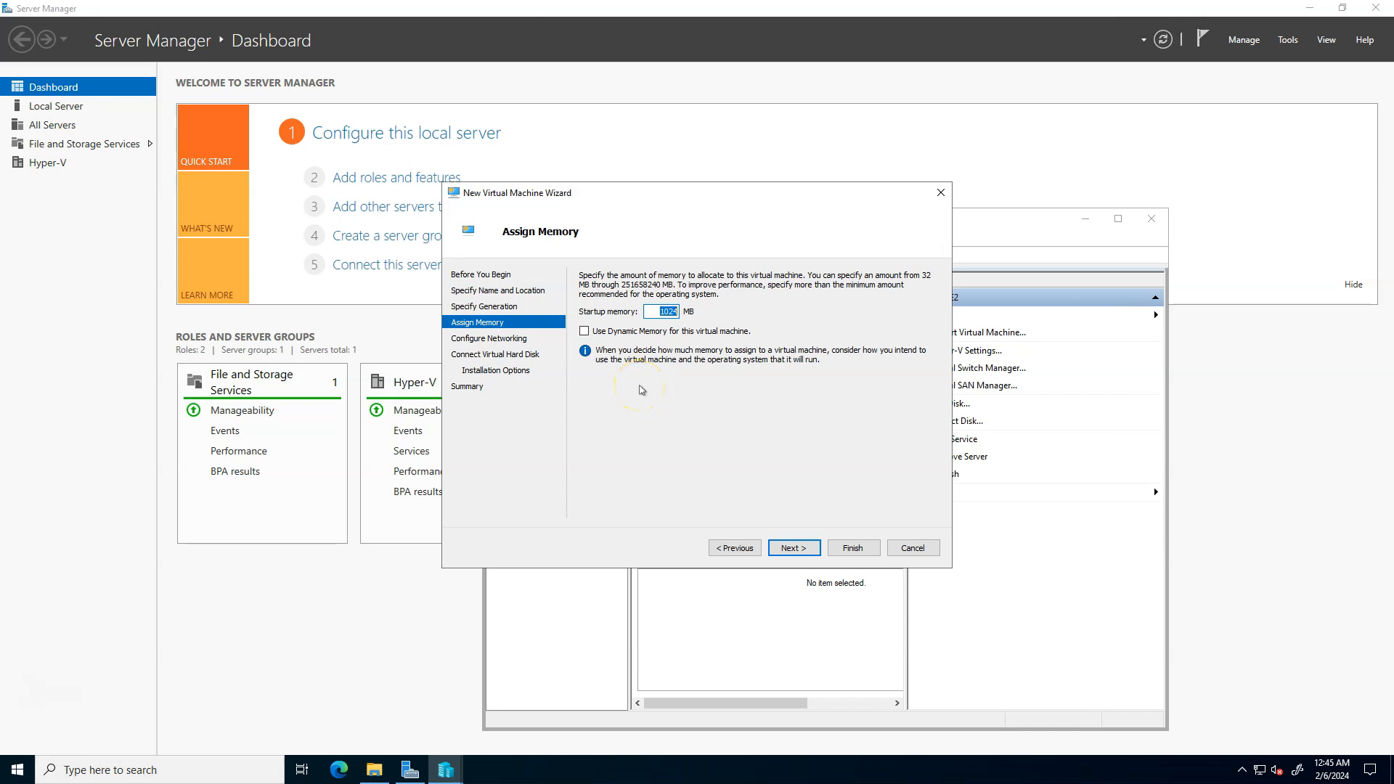
{"action": "type", "text": "4096"}
{"action": "left_click", "coordinate": [791, 549]}
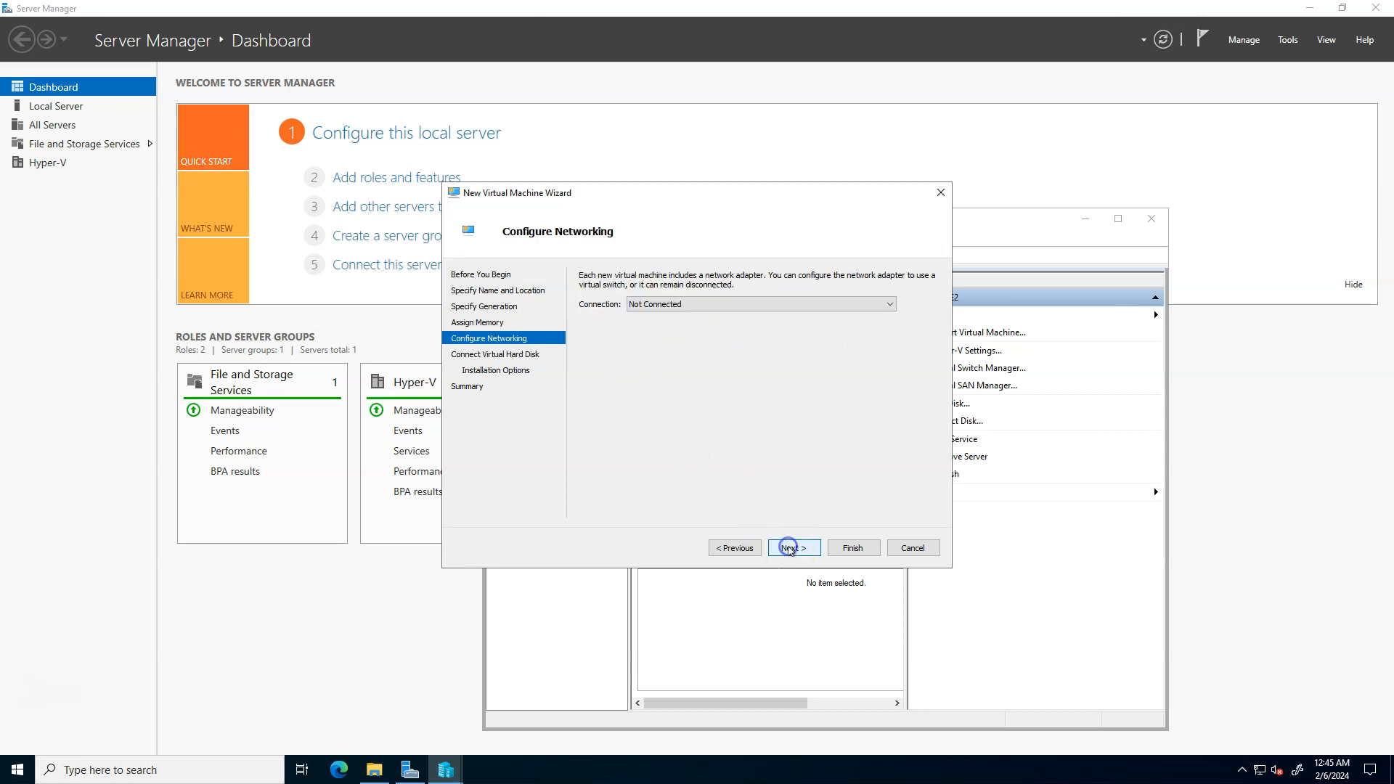
- Connect the virtual machine's network adapter to Microsoft Hyper-V Network Adapter - Virtual Switch
{"action": "left_click", "coordinate": [703, 306]}
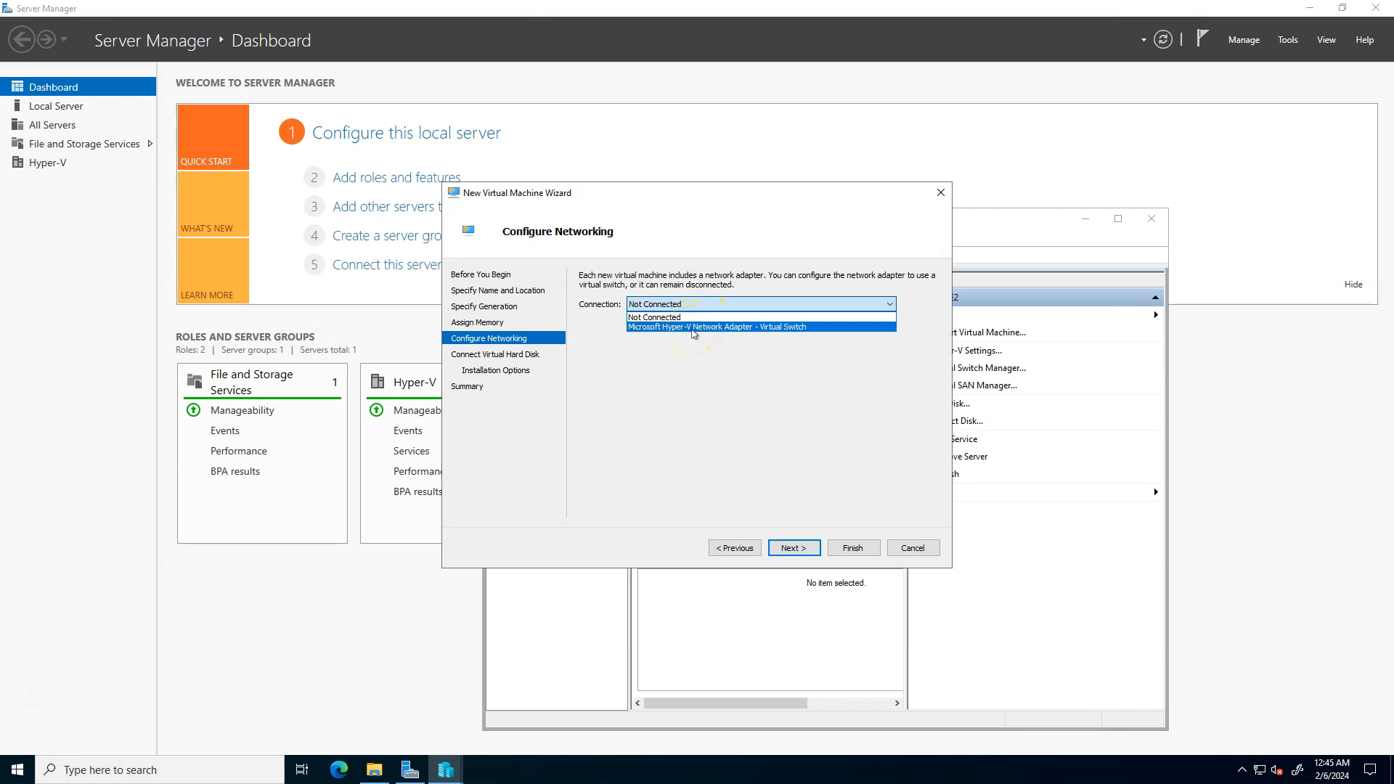
{"action": "left_click", "coordinate": [694, 327]}
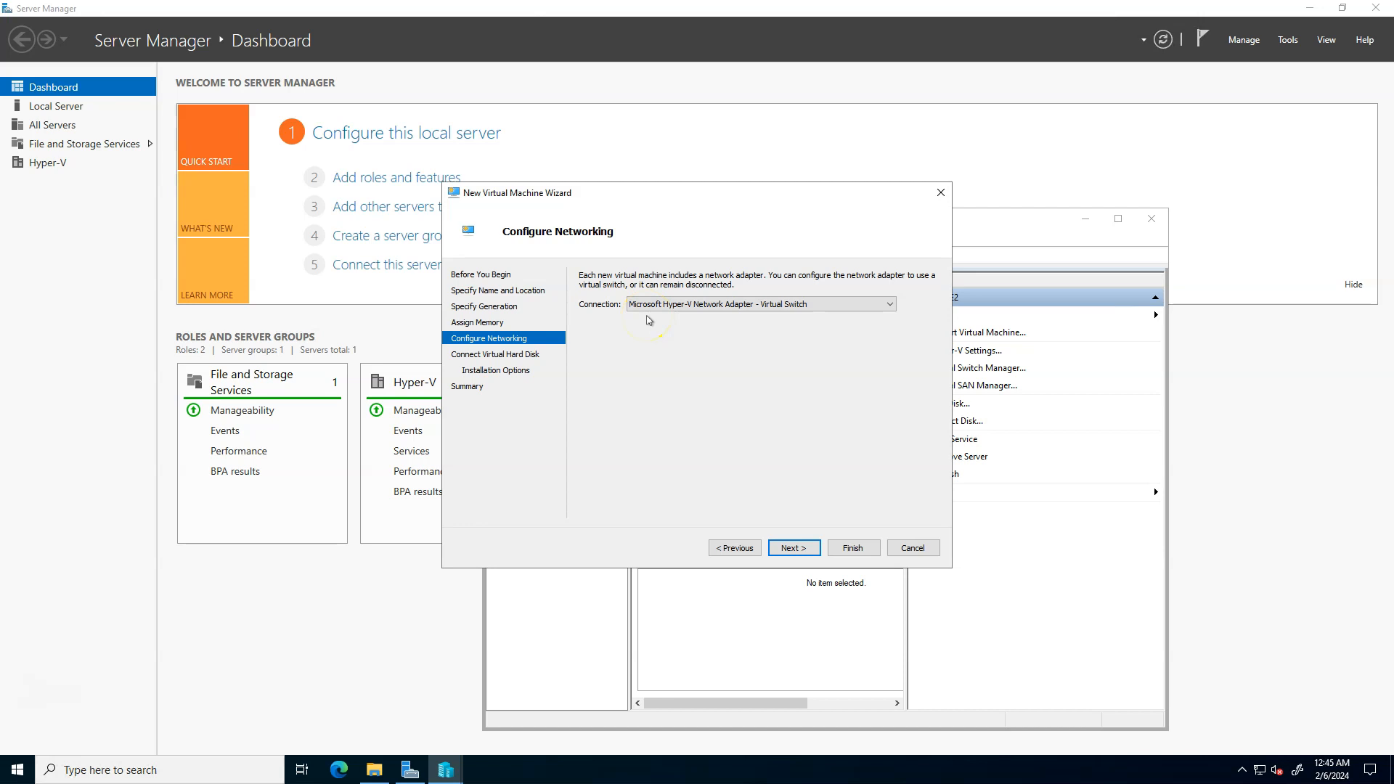
{"action": "left_click", "coordinate": [778, 547]}
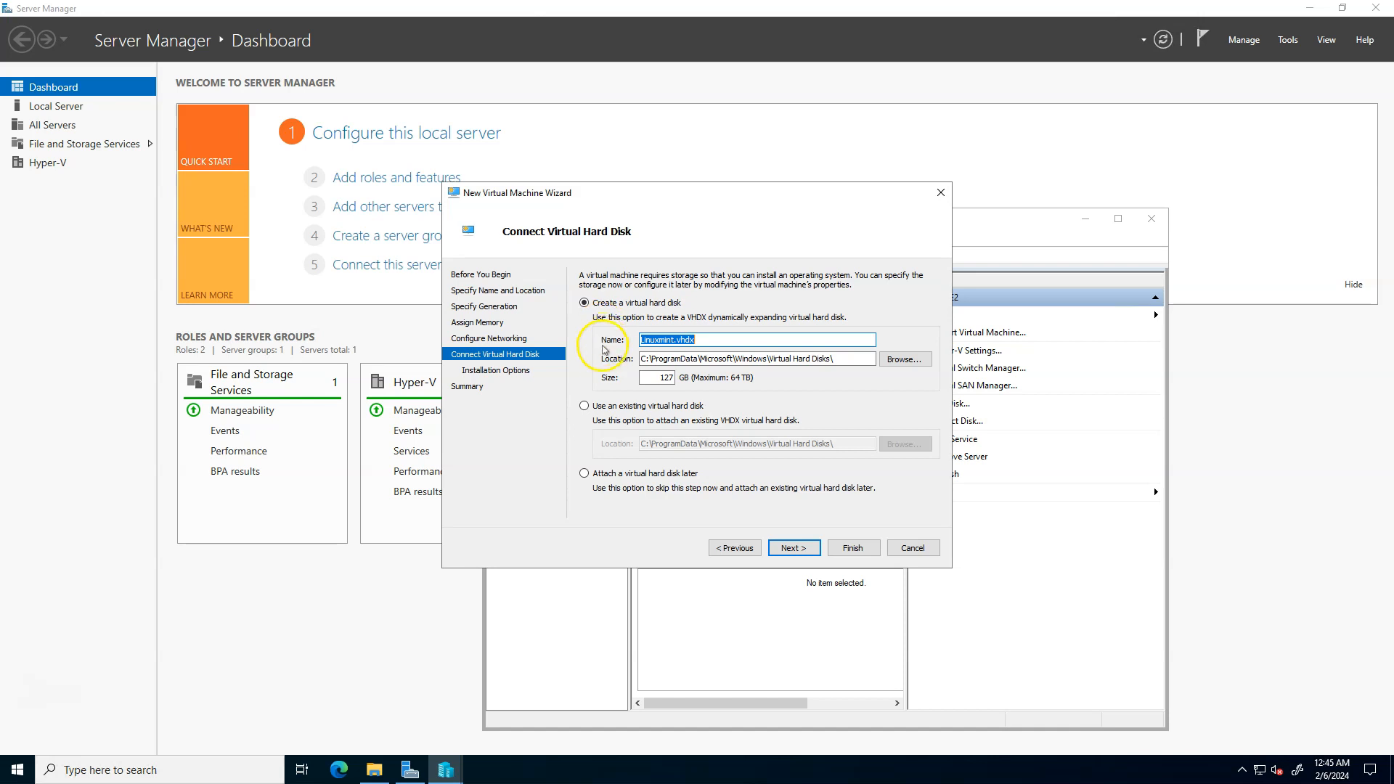
- Set the size of the new virtual hard disk to 30 GB
{"action": "double_click", "coordinate": [658, 377]}
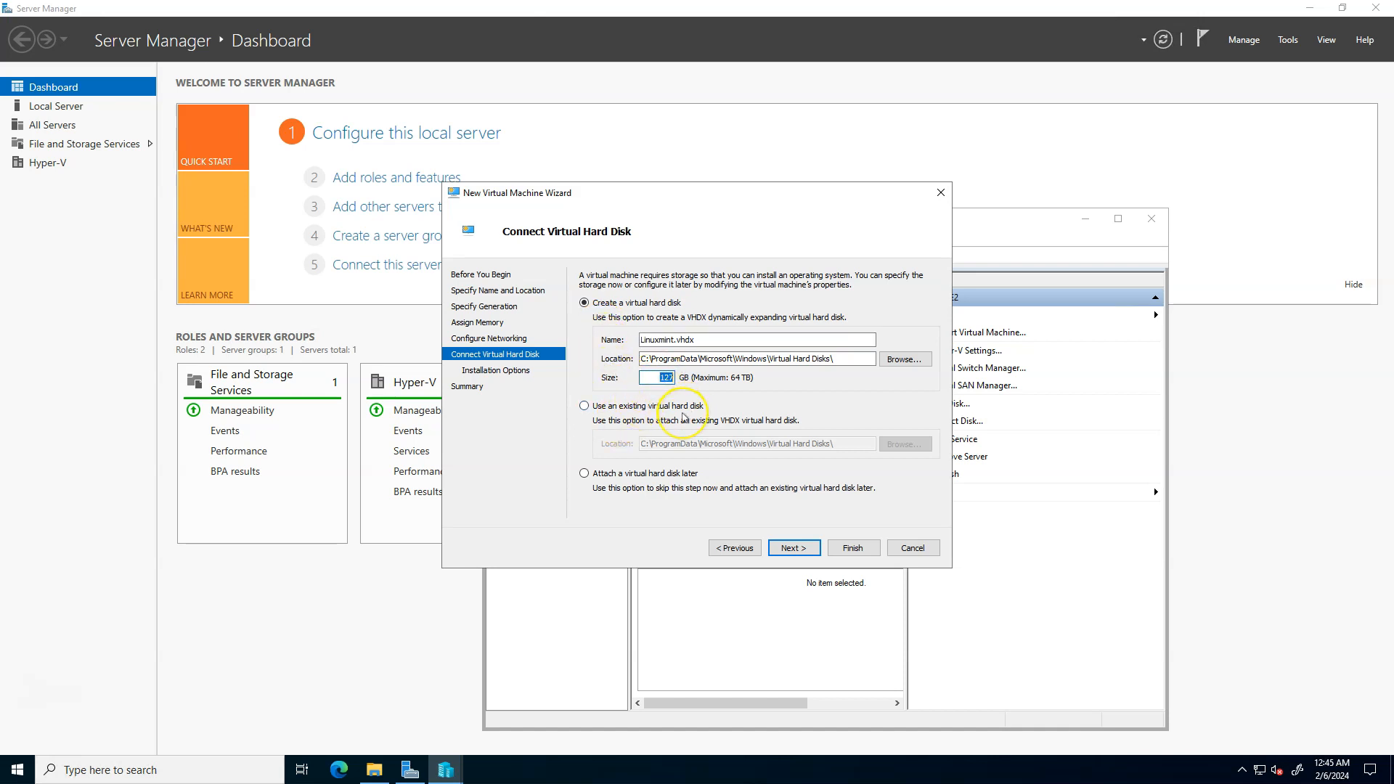
{"action": "type", "text": "30"}
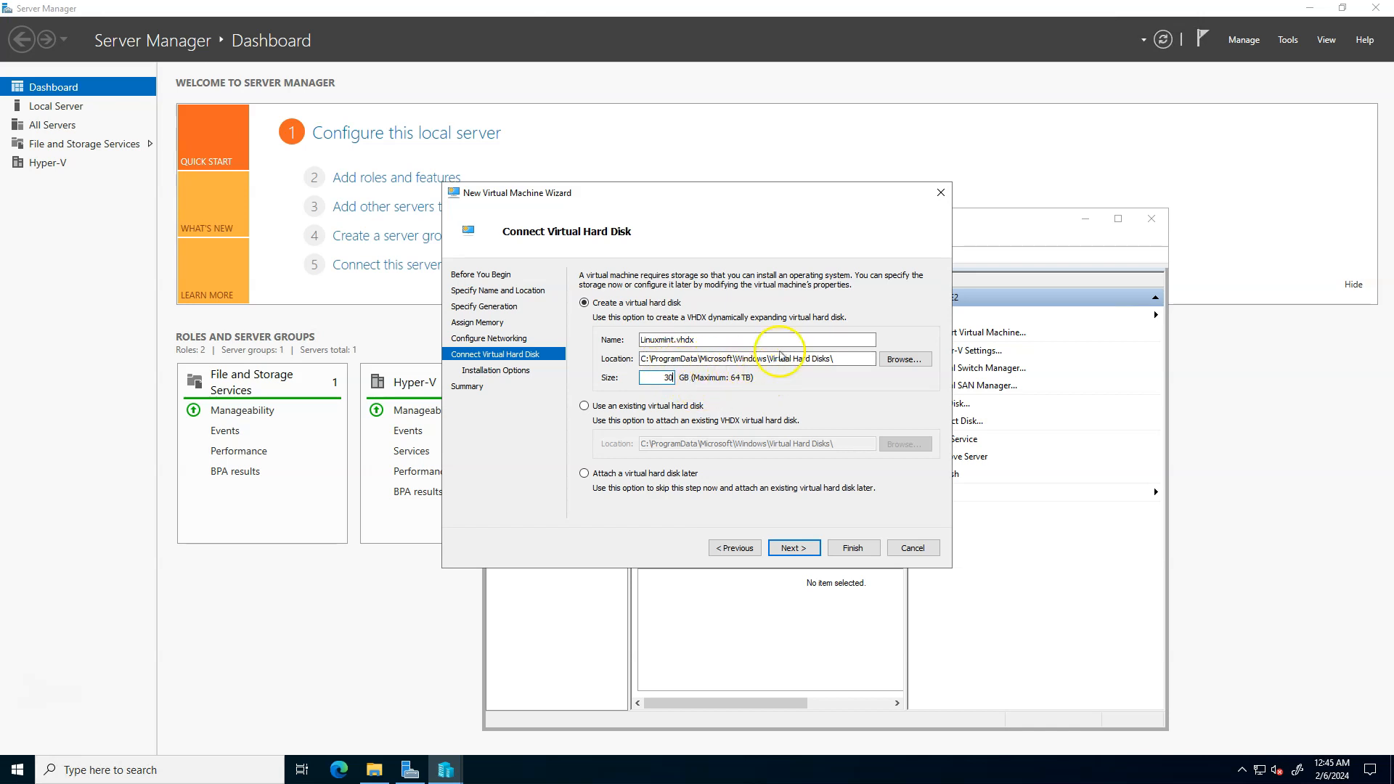
- Look in the C:\ProgramData\Microsoft\Windows\Virtual Hard Disks folder in File Explorer, minimizing Server Manager to clear the view
{"action": "left_click", "coordinate": [374, 770]}
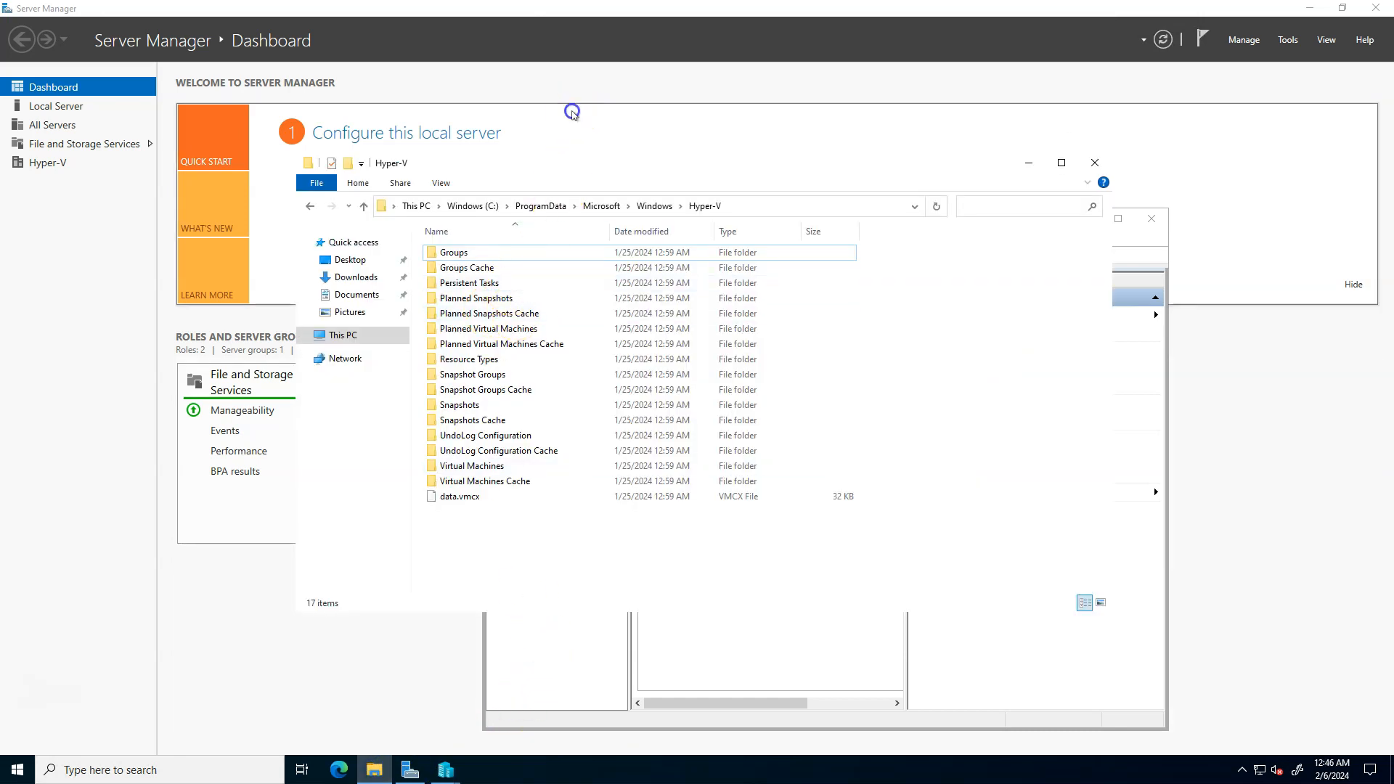
{"action": "left_click", "coordinate": [573, 113]}
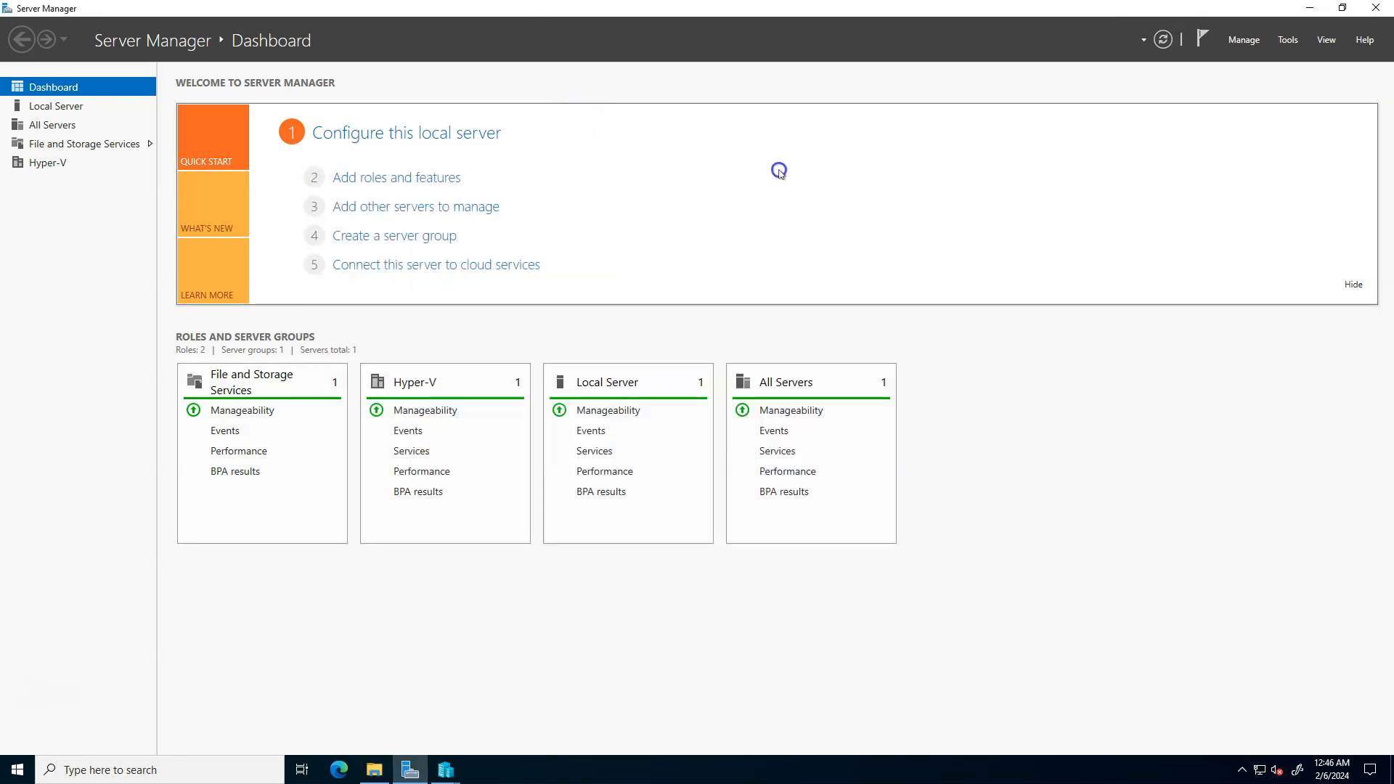
{"action": "left_click", "coordinate": [1311, 10]}
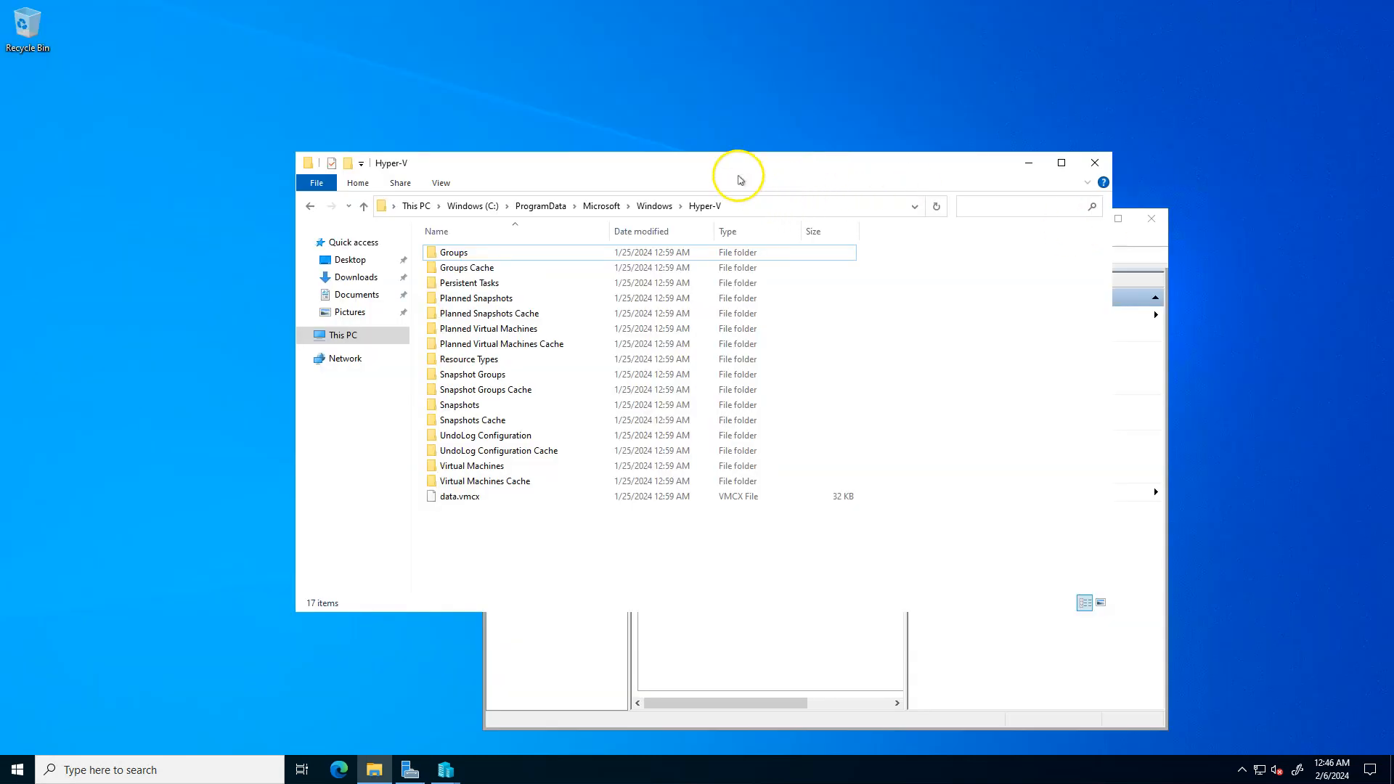
{"action": "left_click", "coordinate": [446, 770]}
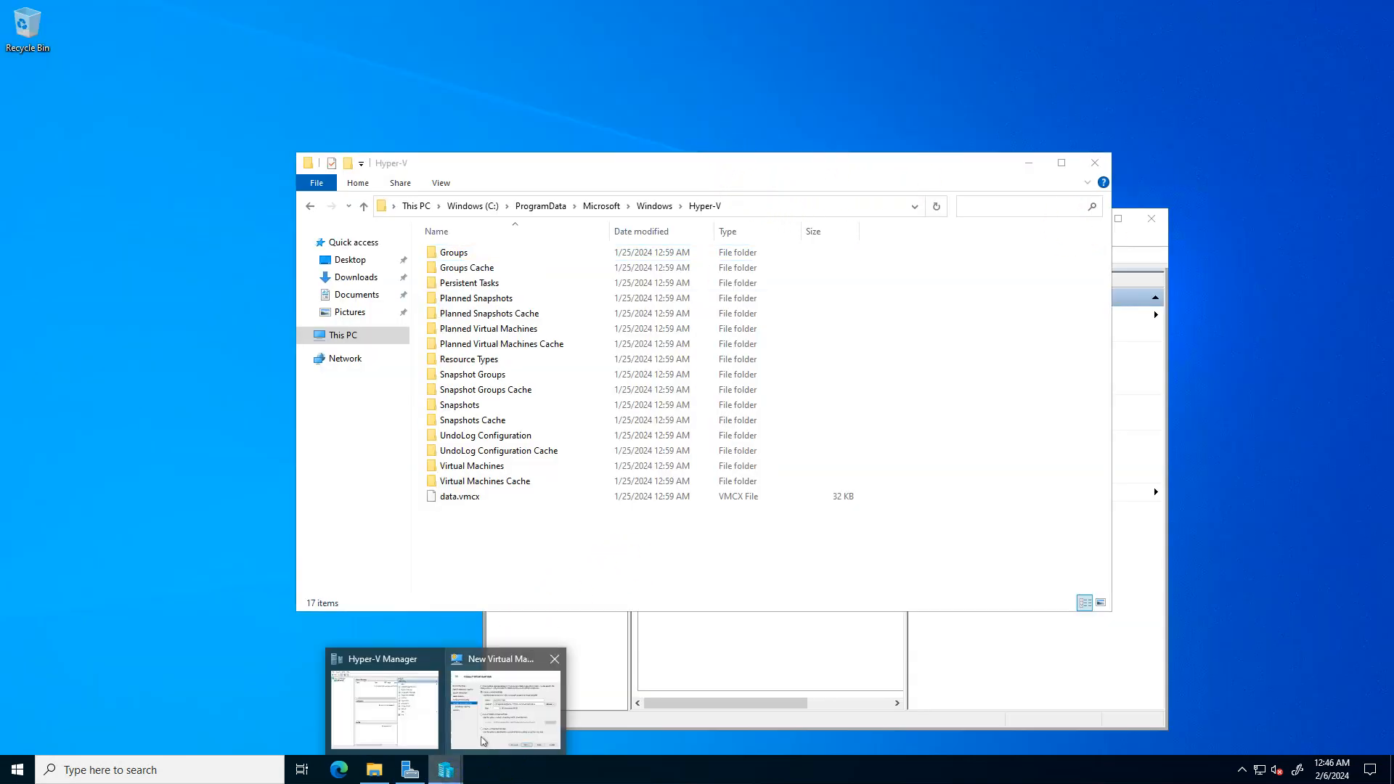
{"action": "mouse_move", "coordinate": [483, 741]}
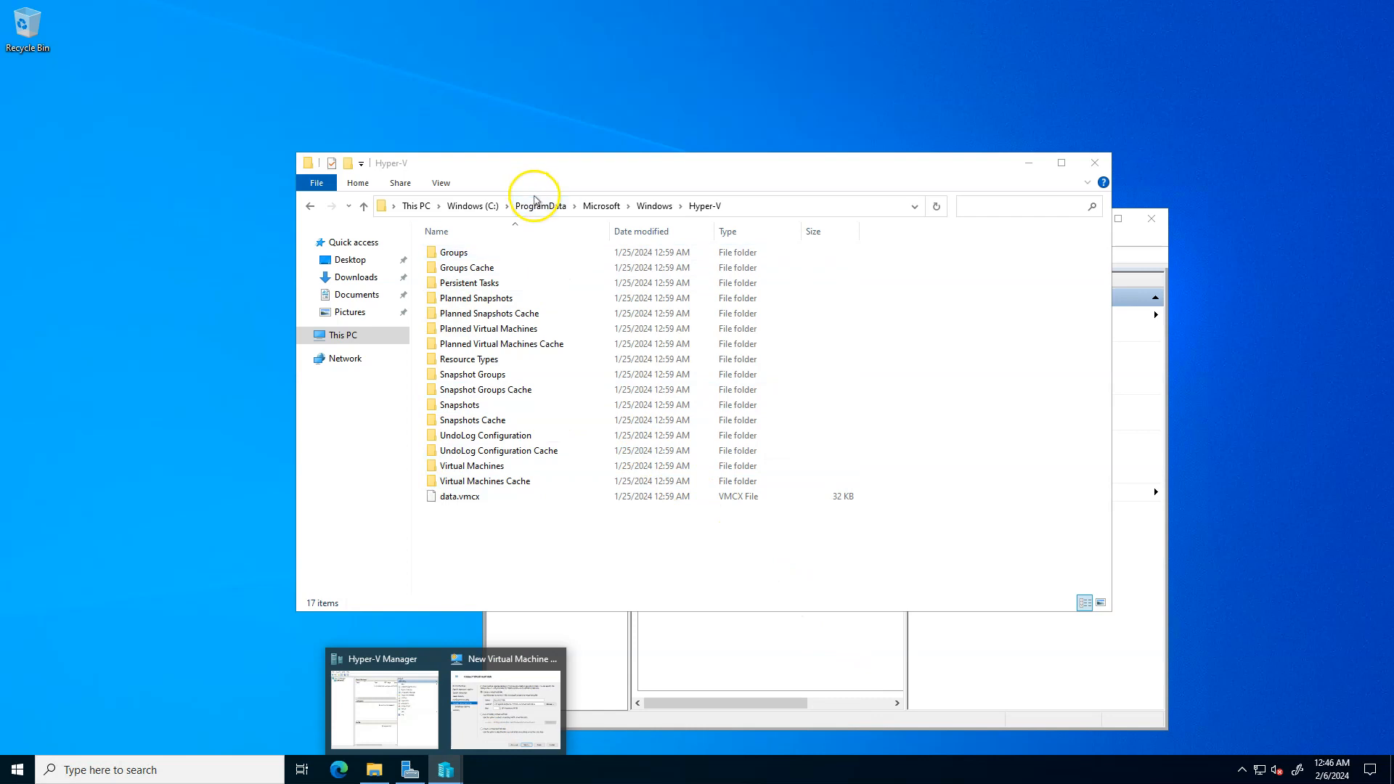
{"action": "left_click", "coordinate": [652, 208]}
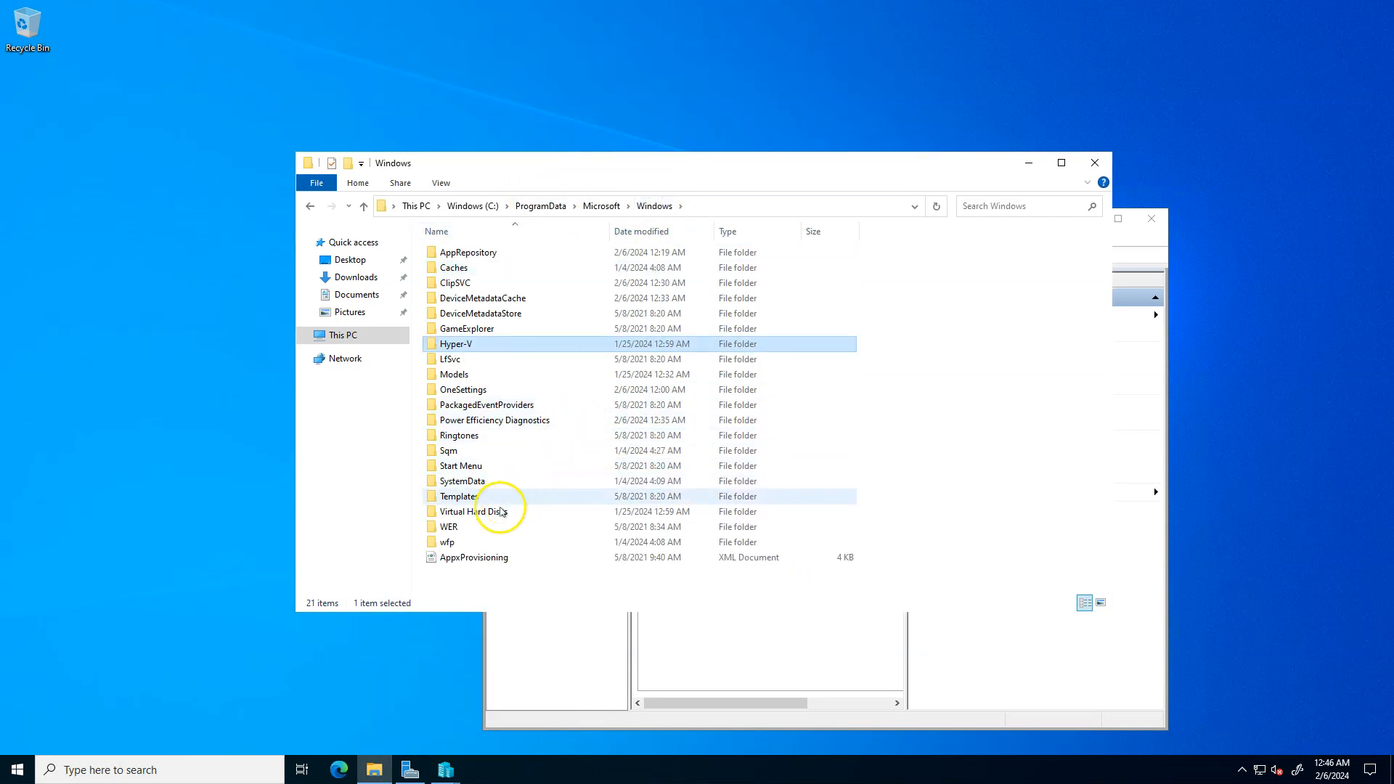
{"action": "double_click", "coordinate": [496, 513]}
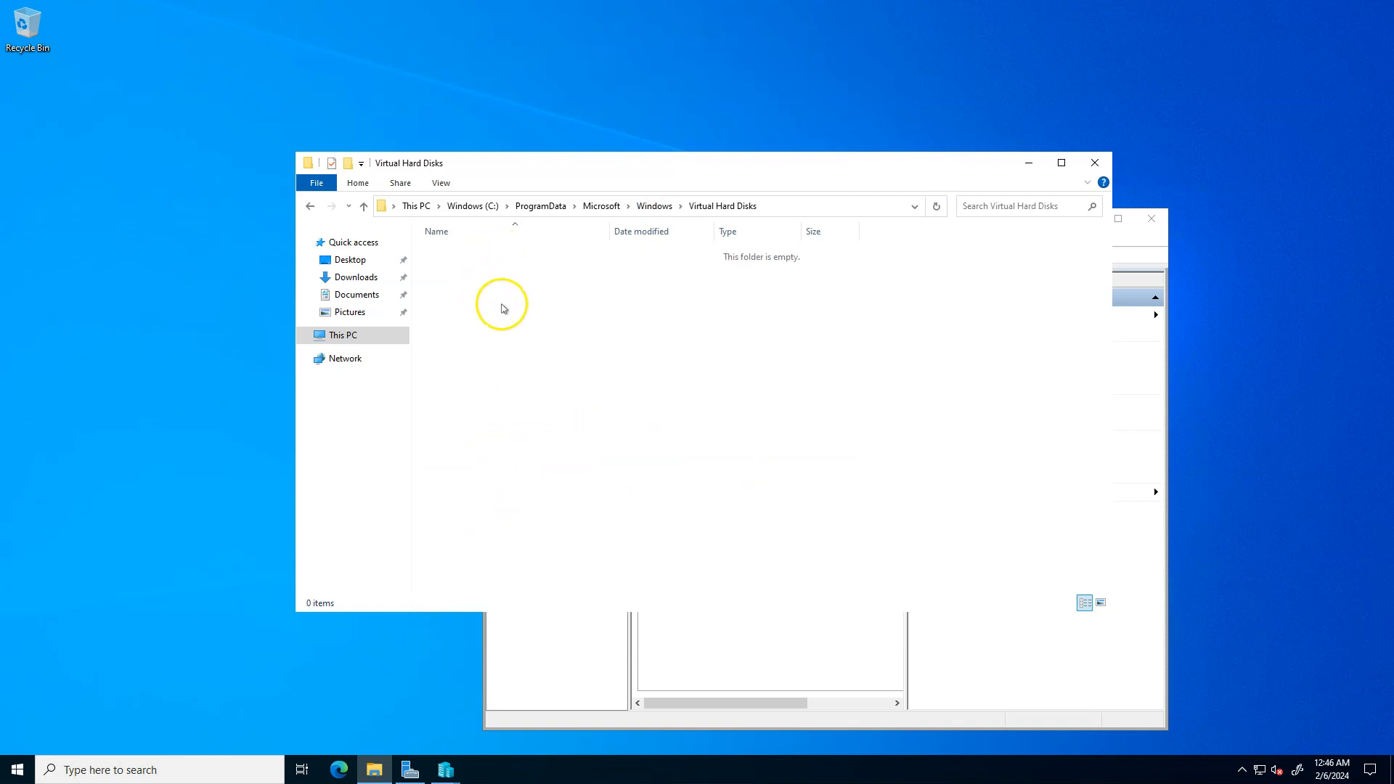
- Return to the New Virtual Machine Wizard, accept the disk settings and choose to install an operating system from a bootable image file
{"action": "left_click", "coordinate": [1025, 164]}
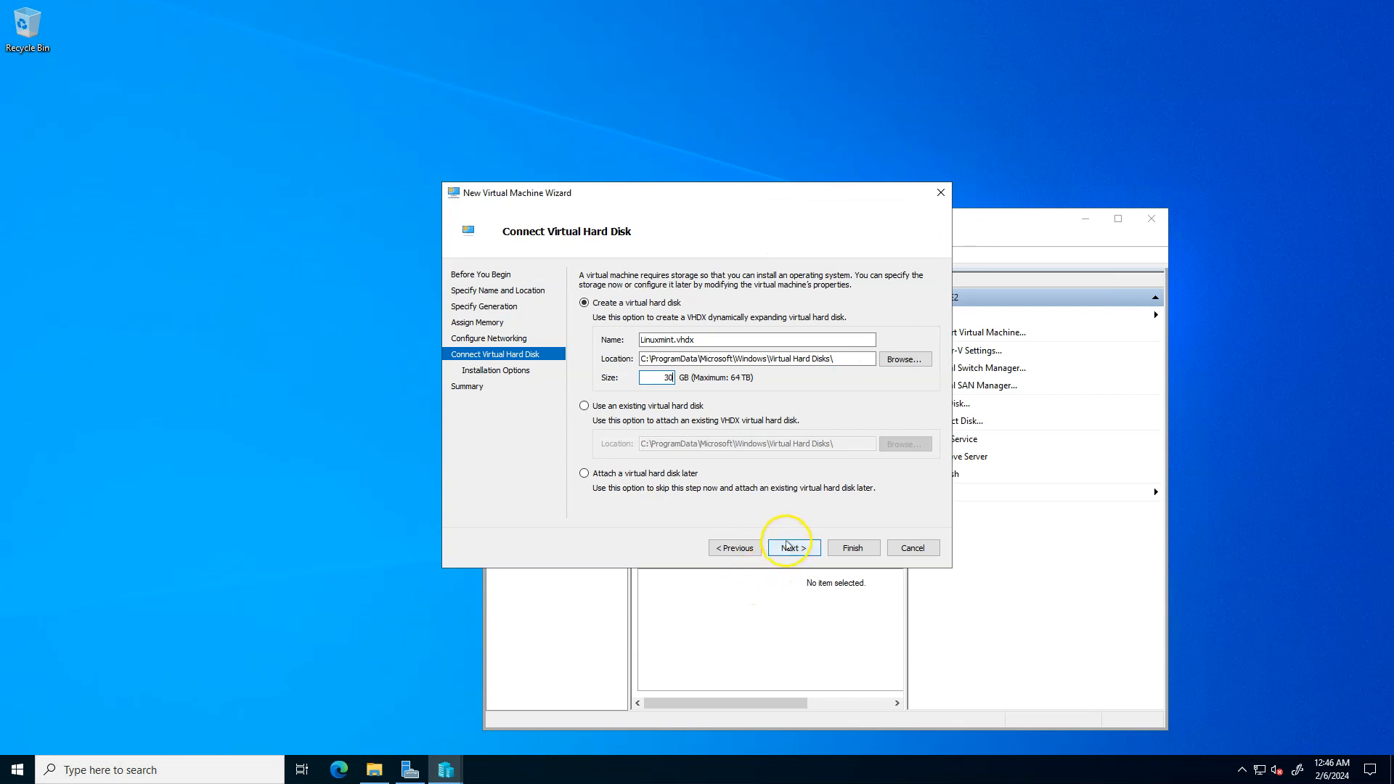
{"action": "left_click", "coordinate": [787, 546]}
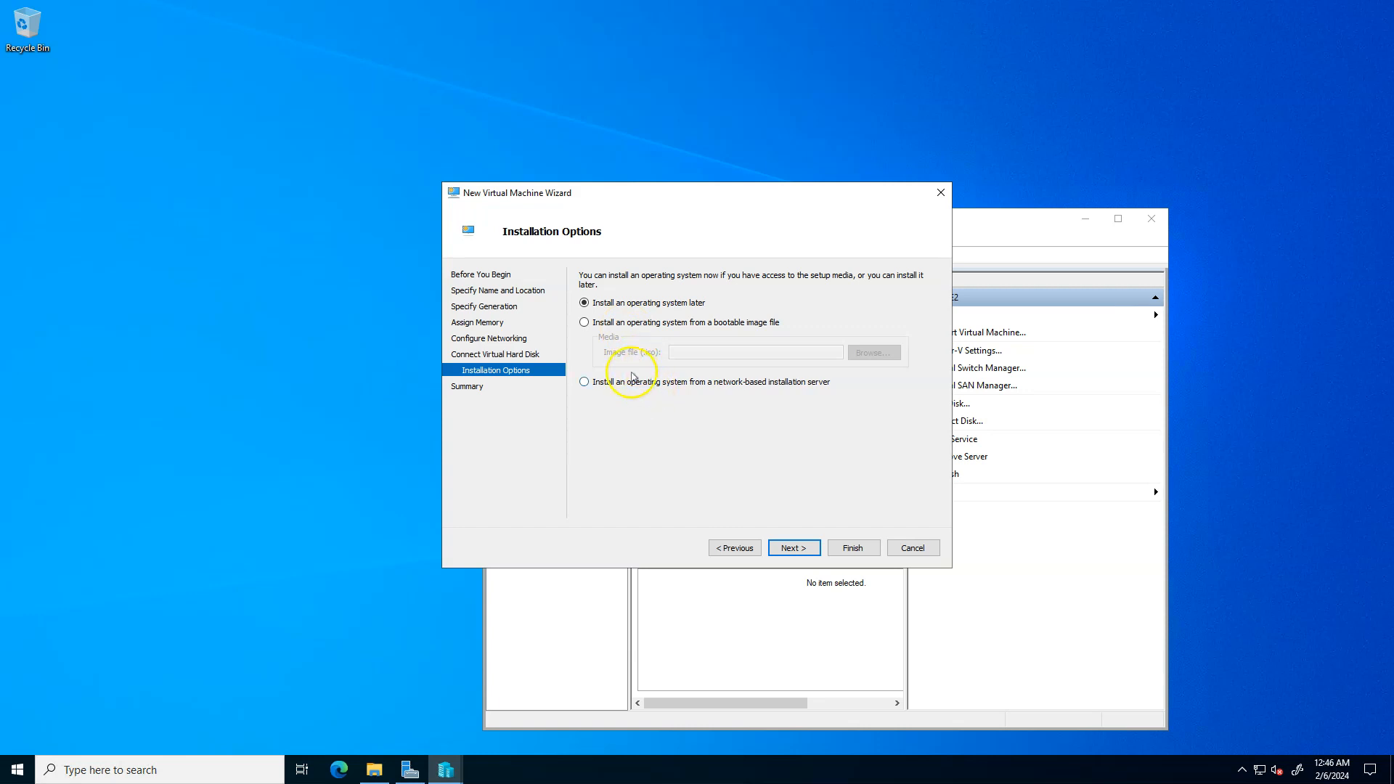
{"action": "left_click", "coordinate": [586, 323]}
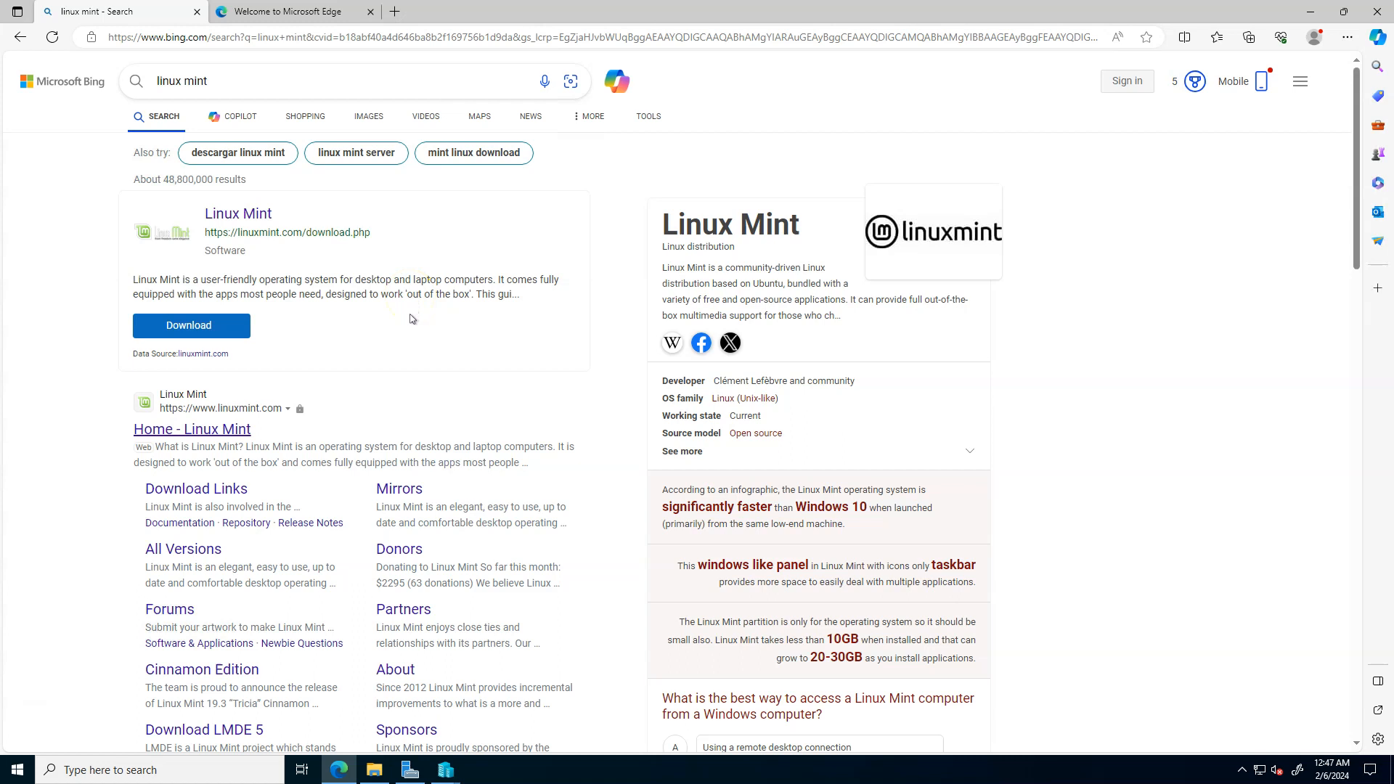
- Switch to Microsoft Edge and open the Linux Mint 21.3 Cinnamon Edition download page from the linux mint search results
{"action": "left_click", "coordinate": [203, 328]}
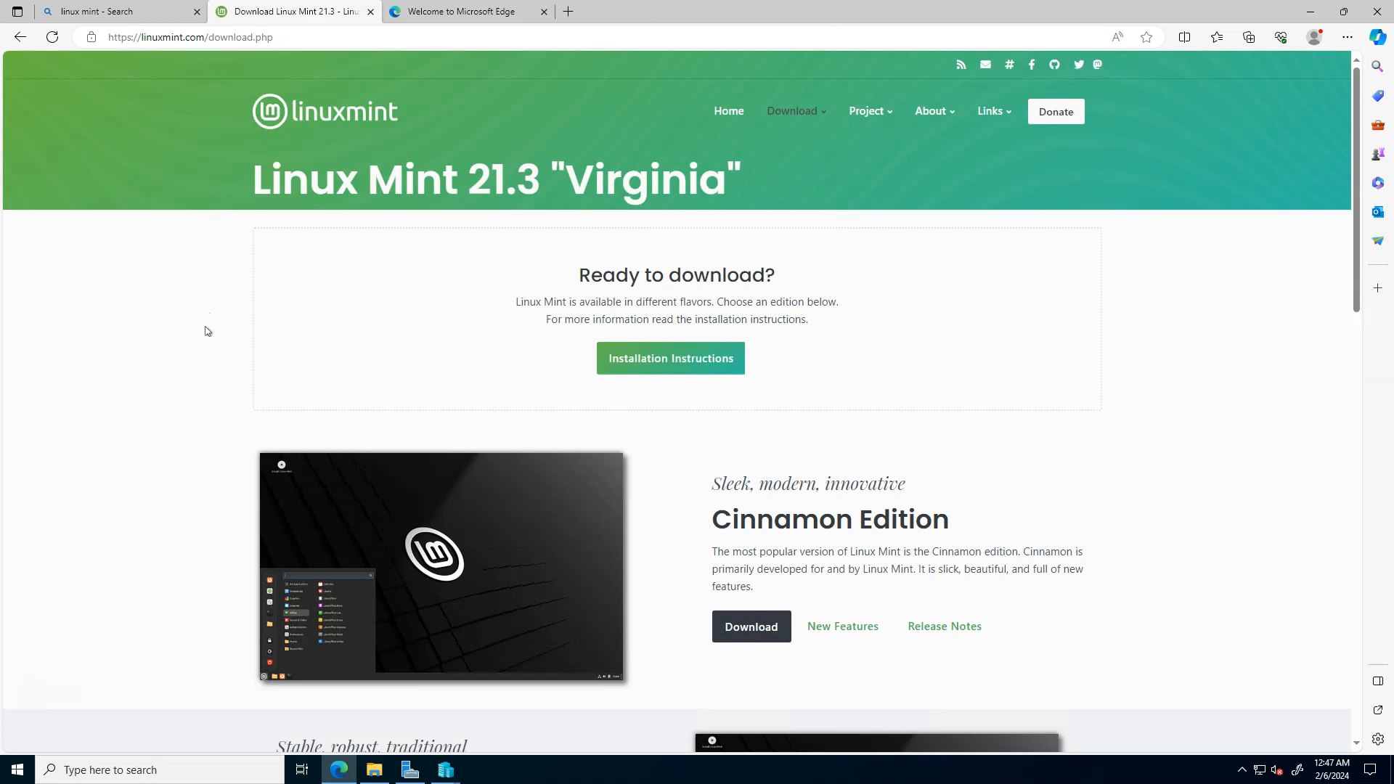
{"action": "scroll", "coordinate": [719, 484], "scroll_direction": "down", "scroll_amount": 3}
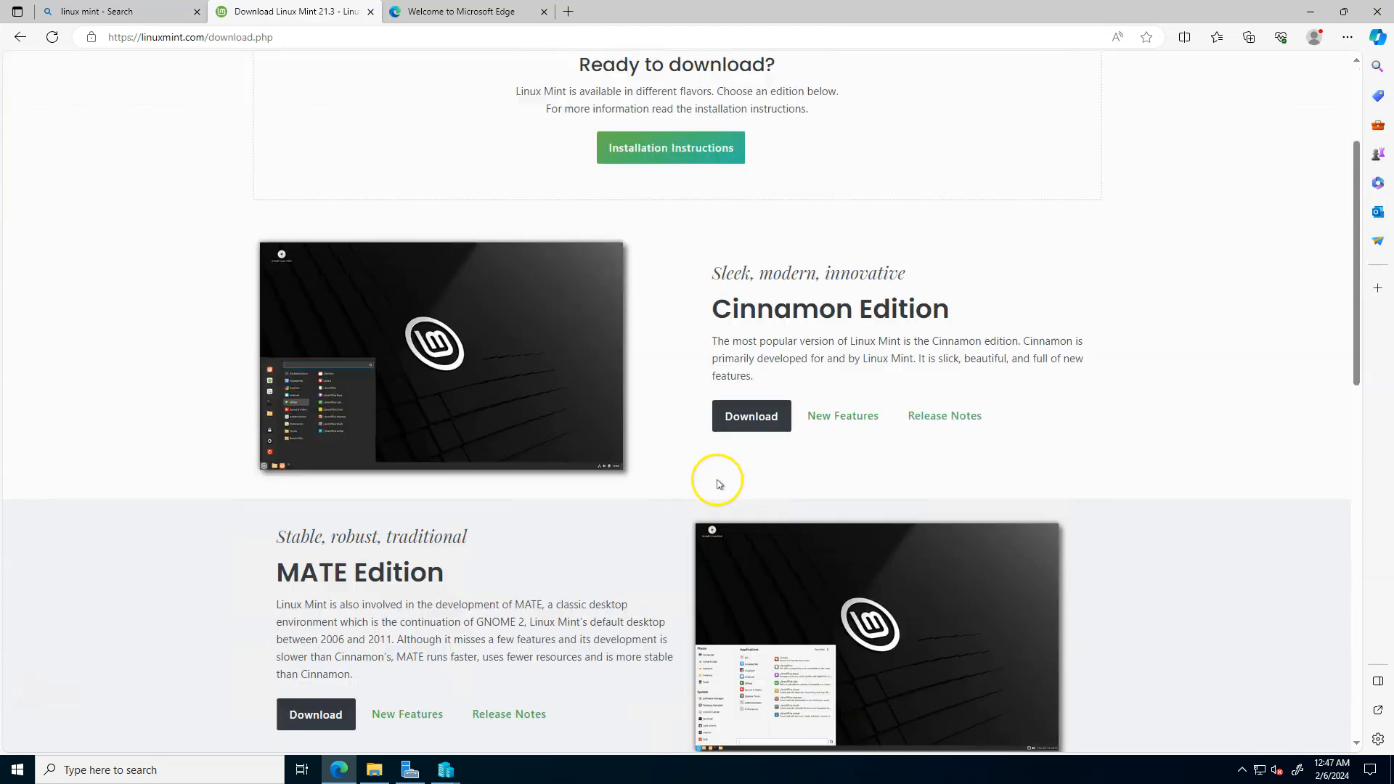
{"action": "left_click", "coordinate": [752, 417]}
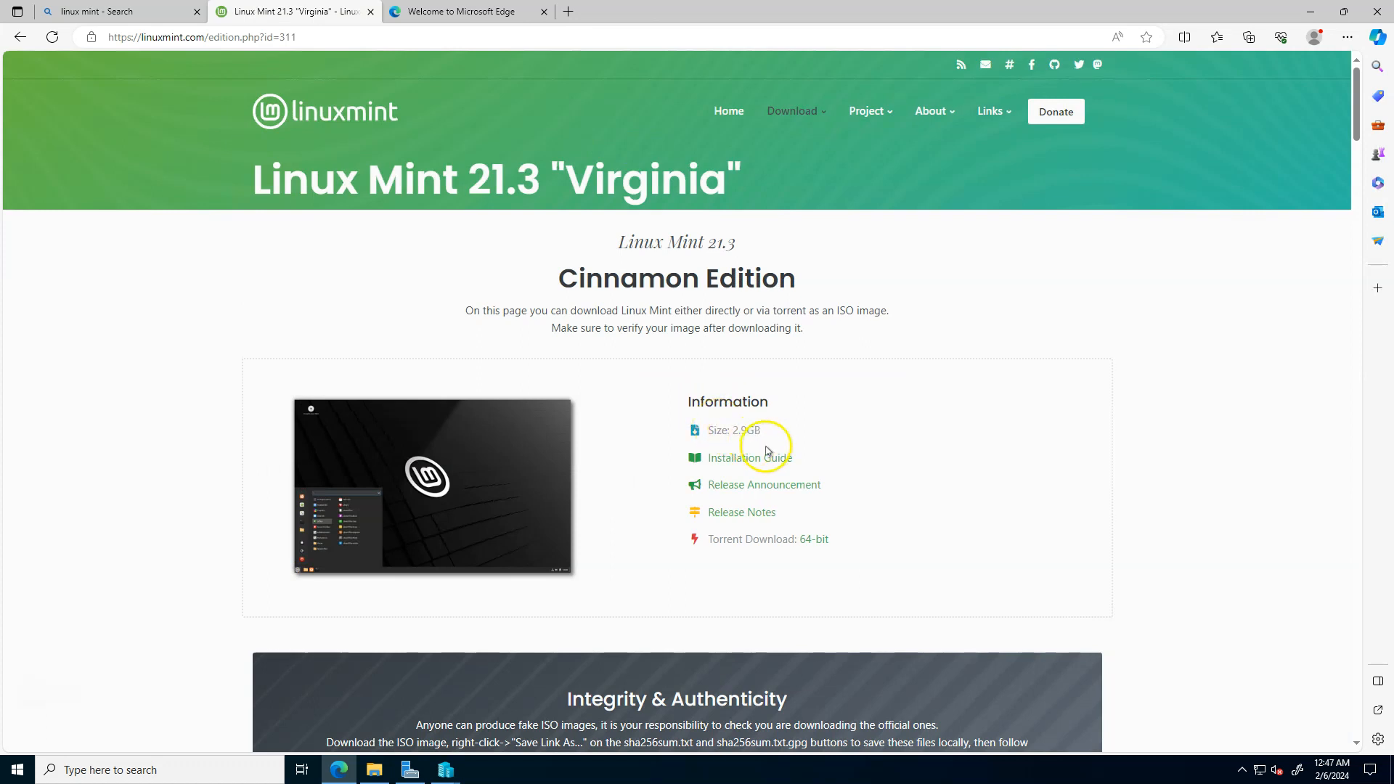
- Download the 64-bit torrent file for Linux Mint 21.3 Cinnamon Edition
{"action": "scroll", "coordinate": [767, 449], "scroll_direction": "down", "scroll_amount": 3}
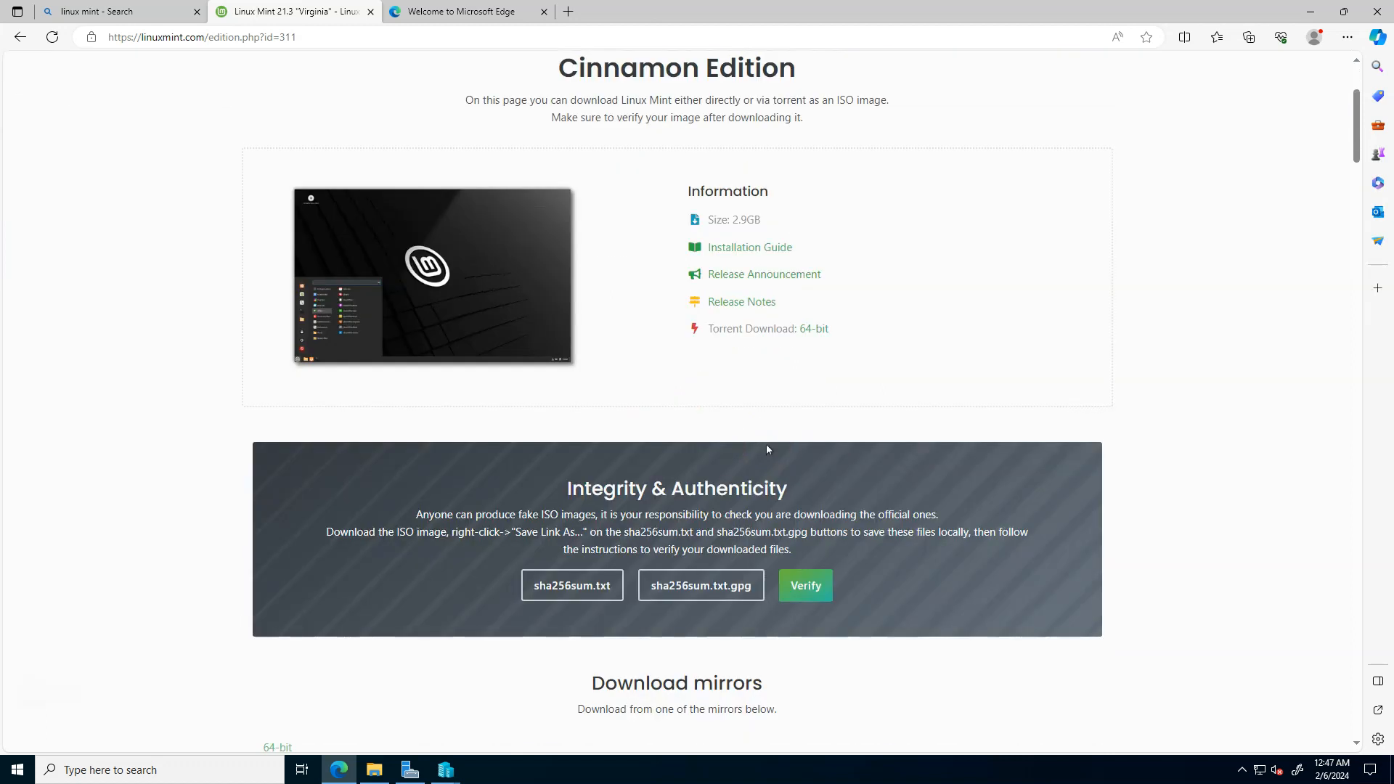
{"action": "left_click", "coordinate": [811, 331]}
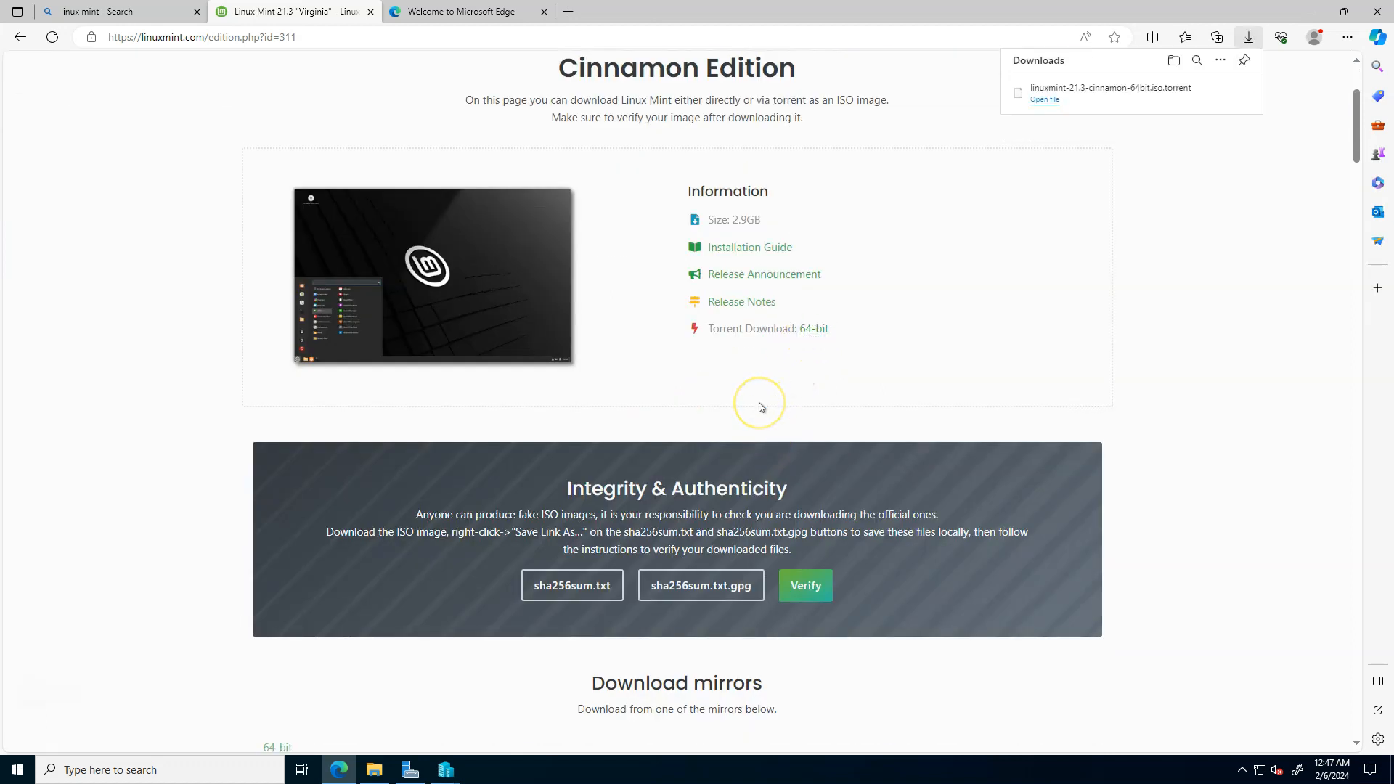
{"action": "left_click", "coordinate": [925, 321]}
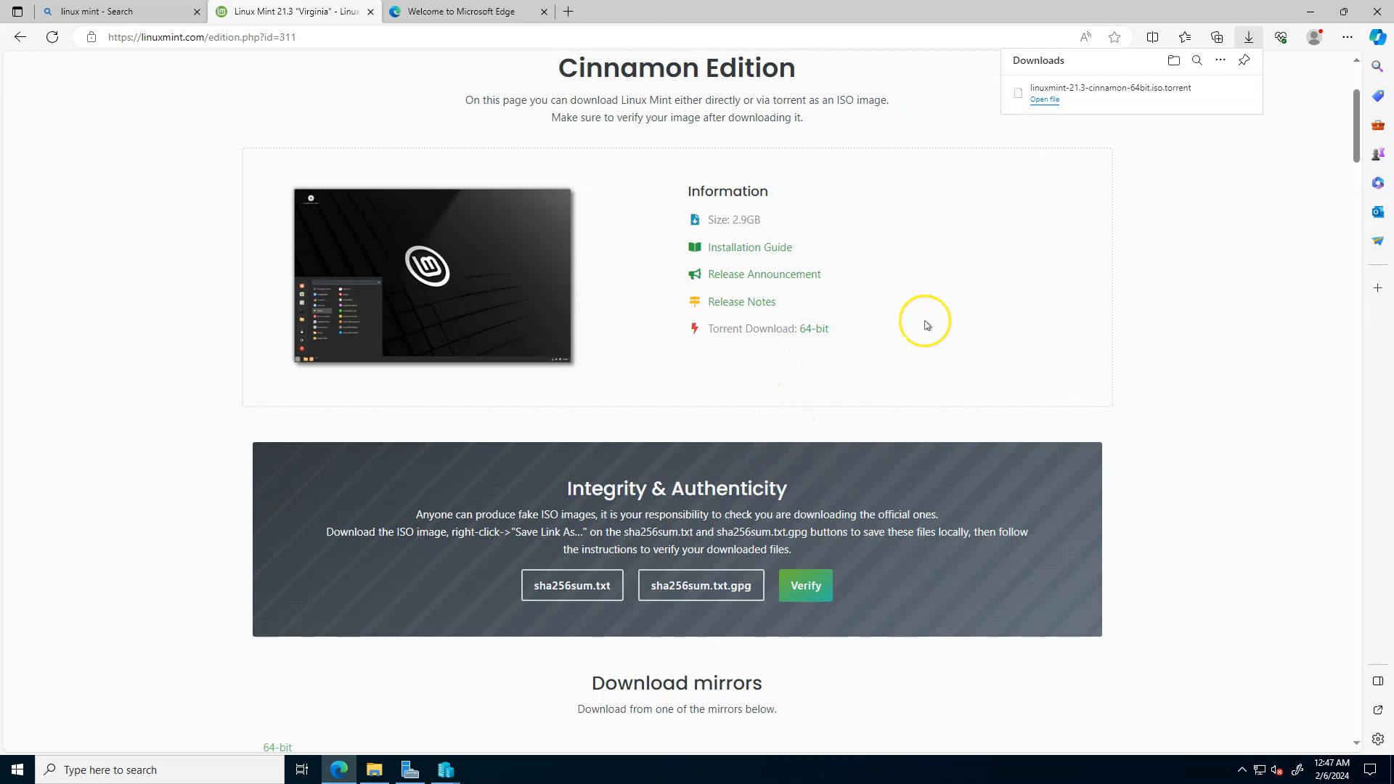
{"action": "left_click", "coordinate": [921, 327]}
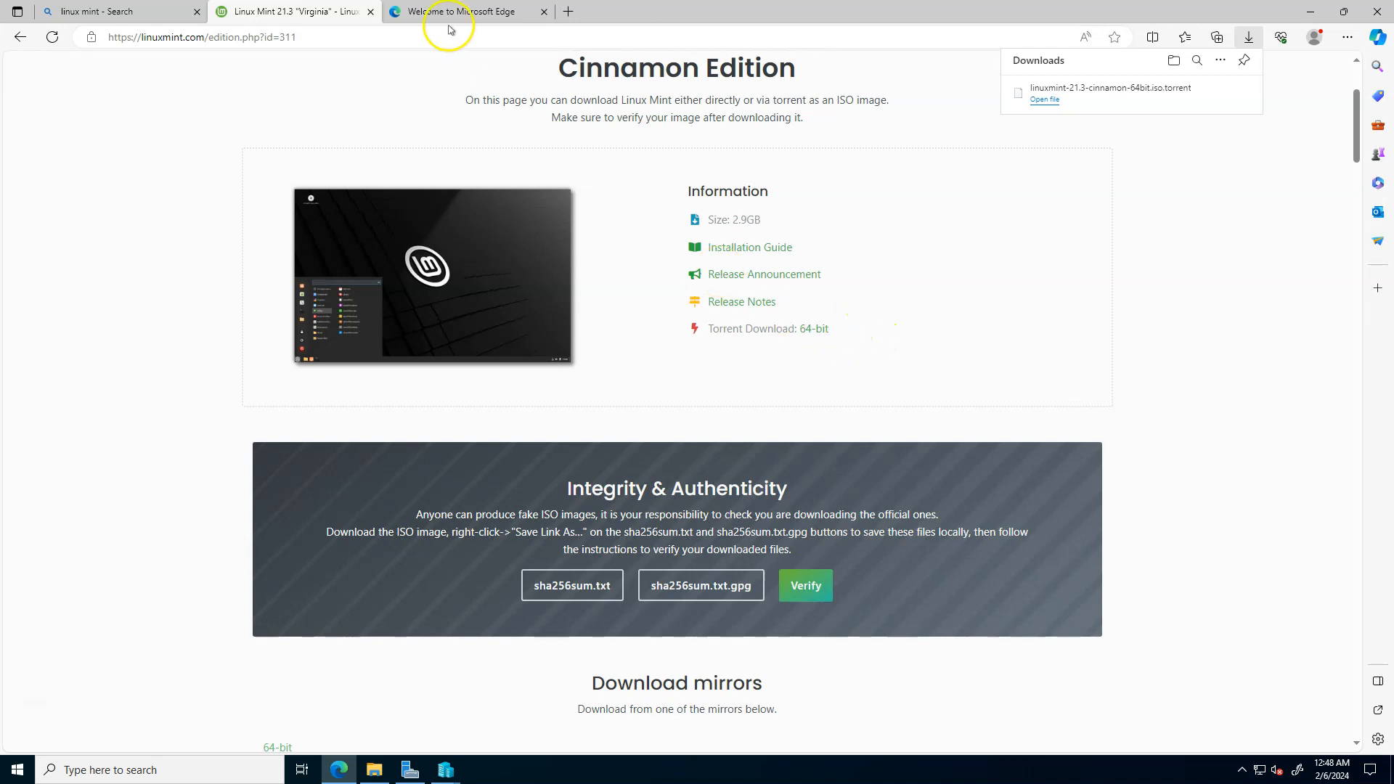
{"action": "mouse_move", "coordinate": [444, 21]}
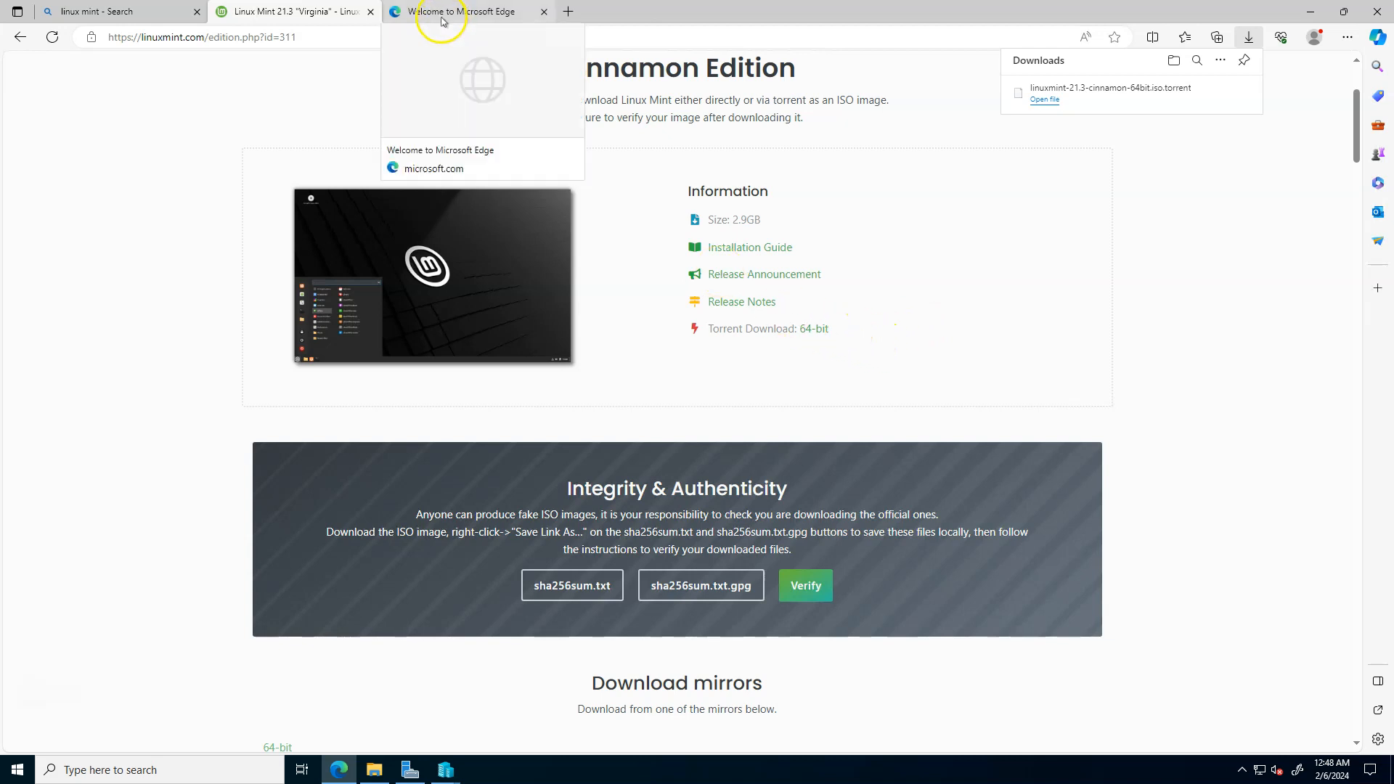
- Download the Linux Mint 21.3 Cinnamon 64-bit ISO from the advancedhosters.com mirror in the USA
{"action": "scroll", "coordinate": [623, 249], "scroll_direction": "down", "scroll_amount": 3}
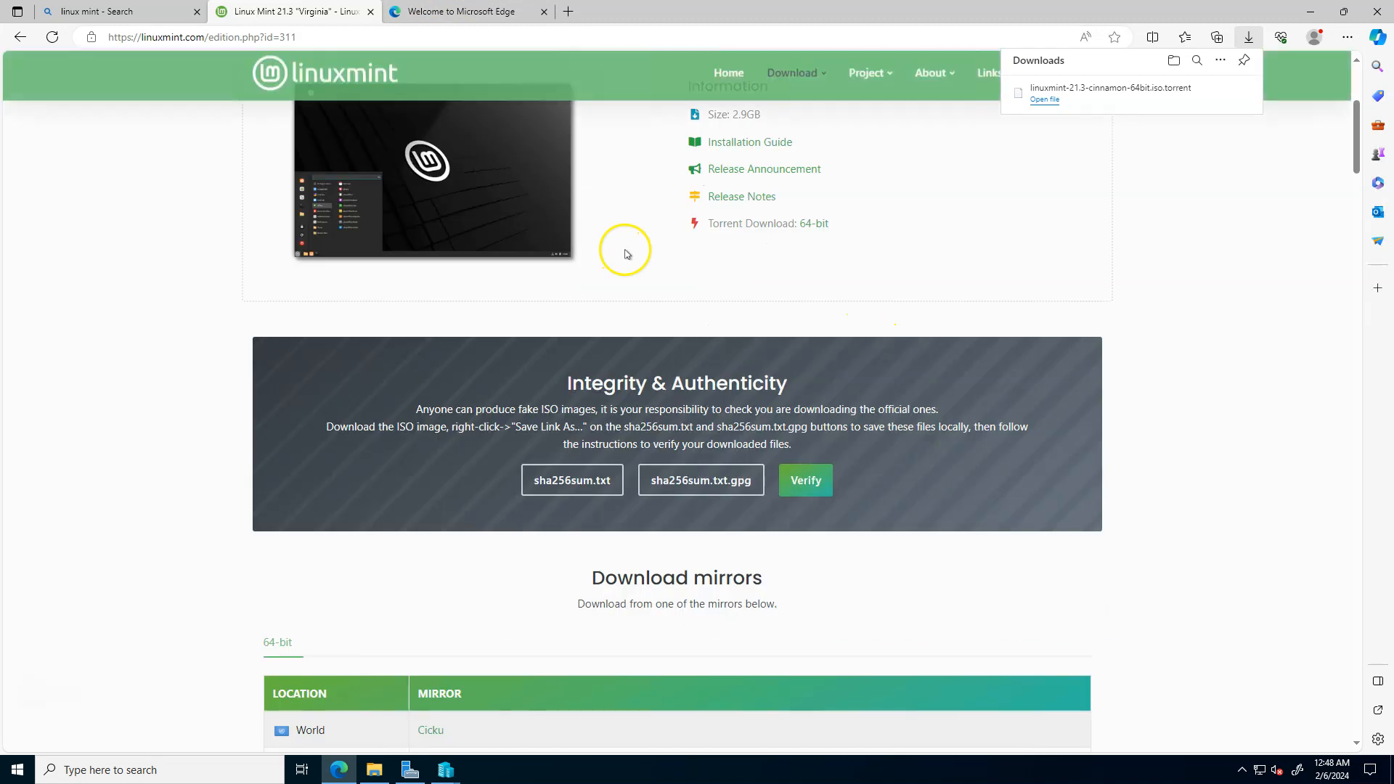
{"action": "scroll", "coordinate": [623, 252], "scroll_direction": "down", "scroll_amount": 2}
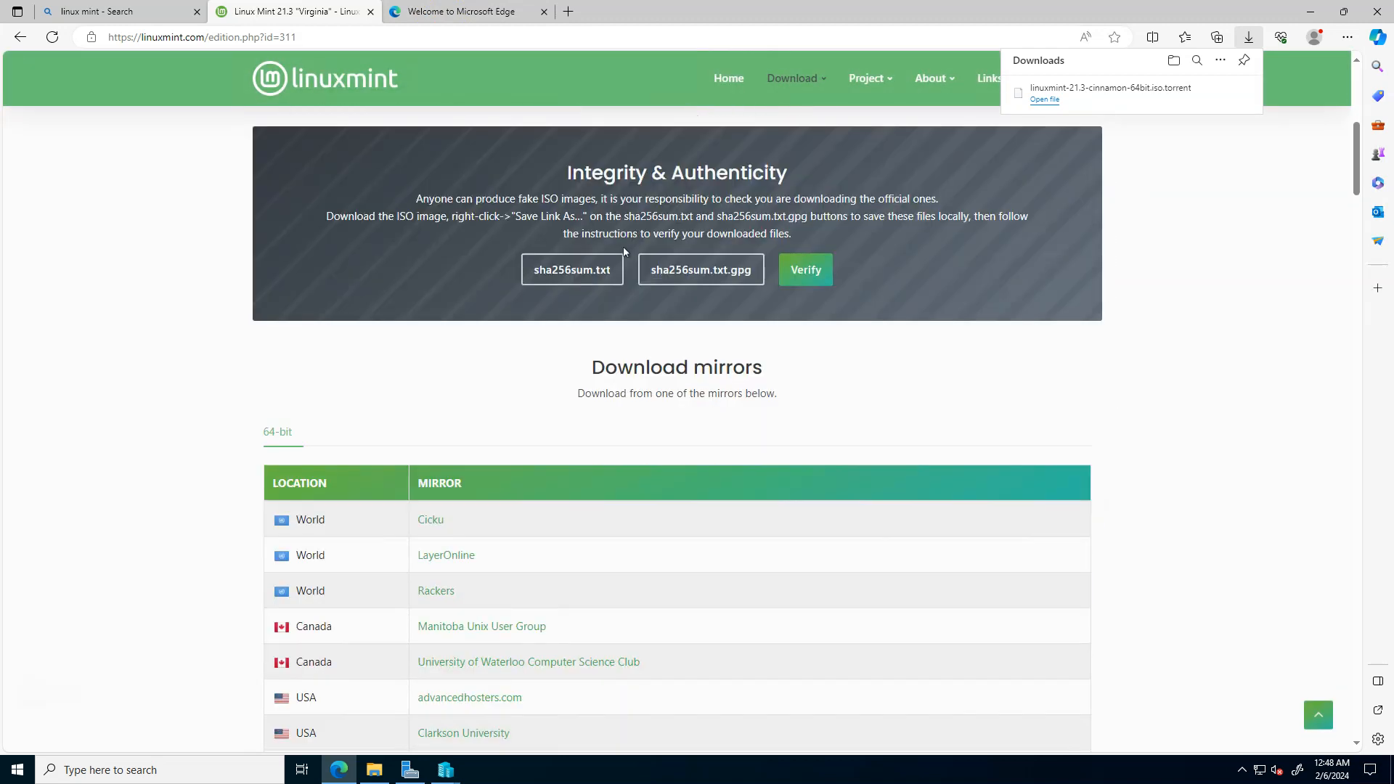
{"action": "scroll", "coordinate": [623, 252], "scroll_direction": "down", "scroll_amount": 3}
{"action": "left_click", "coordinate": [488, 488]}
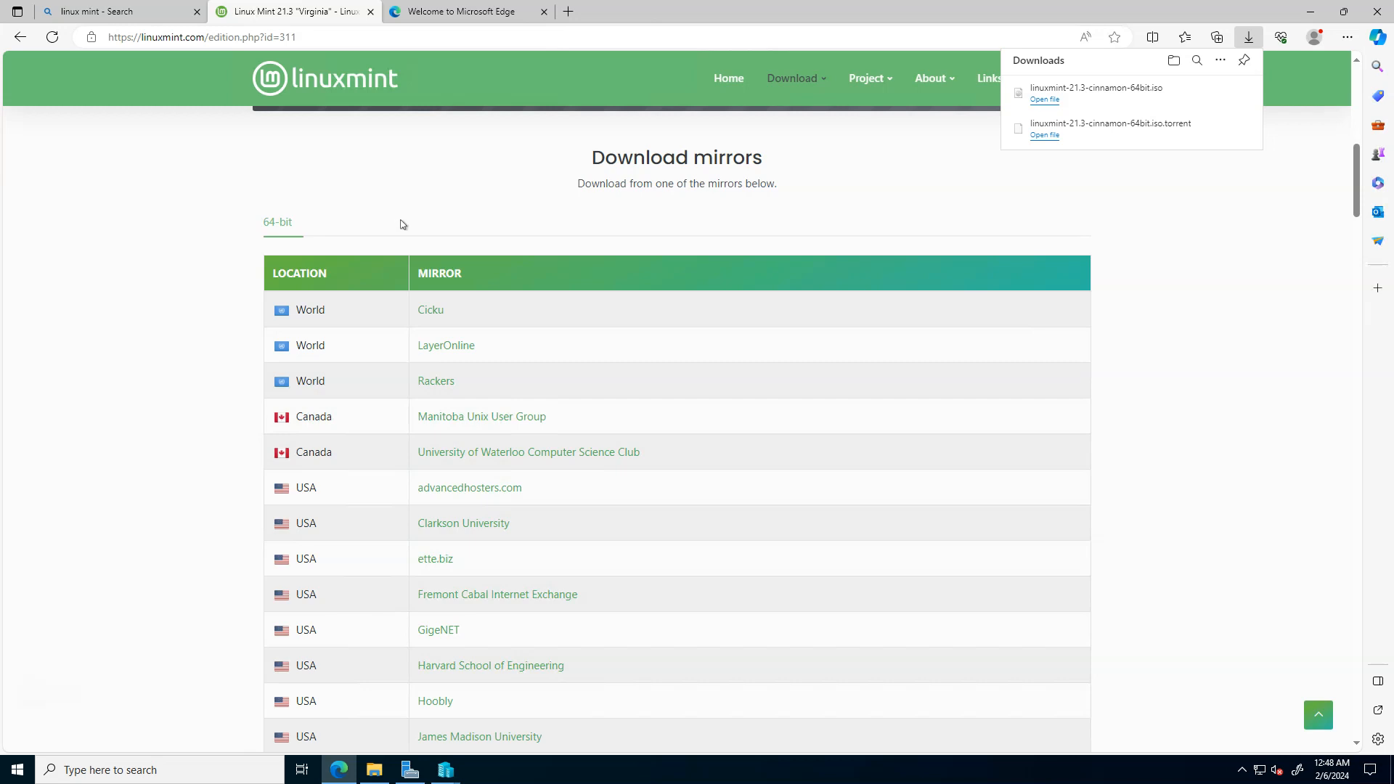
{"action": "scroll", "coordinate": [554, 277], "scroll_direction": "up", "scroll_amount": 5}
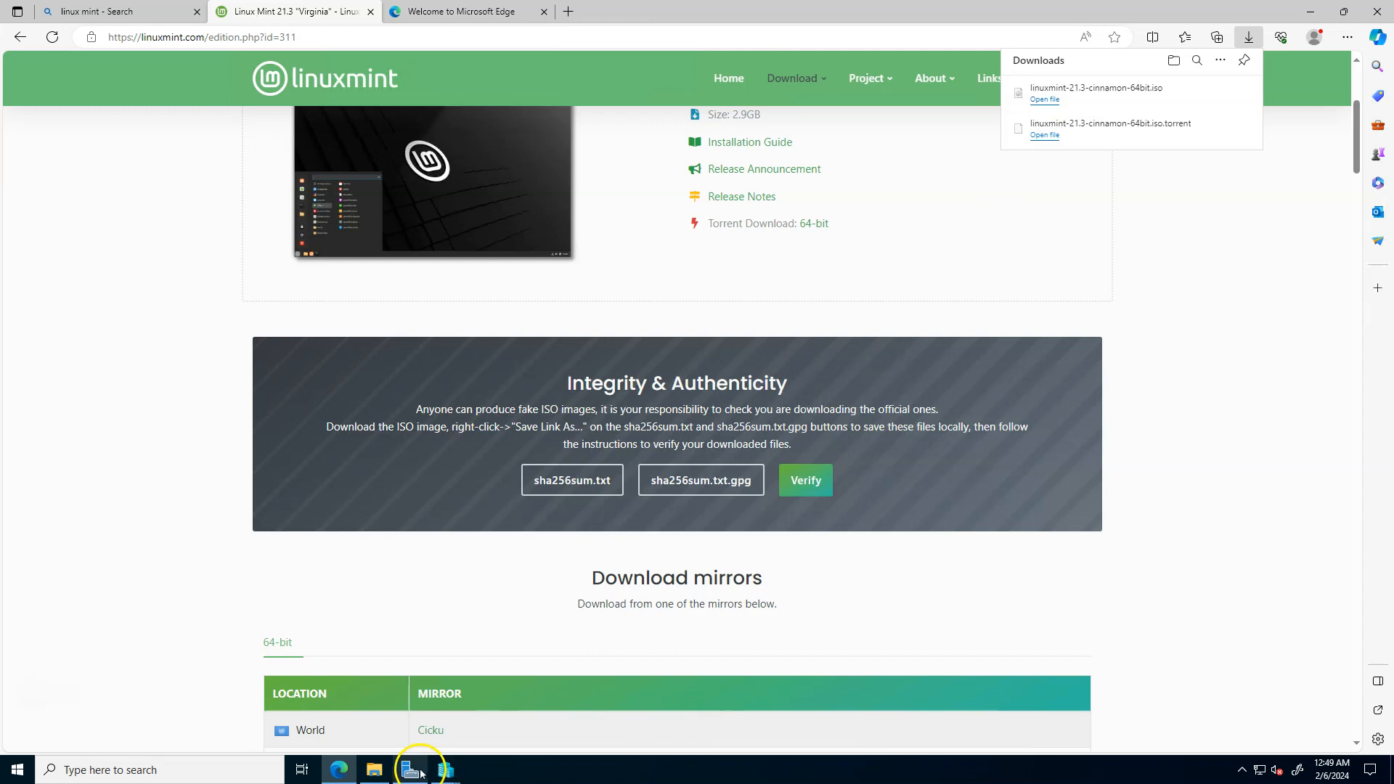
- Switch back to the New Virtual Machine Wizard and select linuxmint-21.3-cinnamon-64bit from Downloads as the installation image file
{"action": "mouse_move", "coordinate": [458, 760]}
{"action": "left_click", "coordinate": [473, 735]}
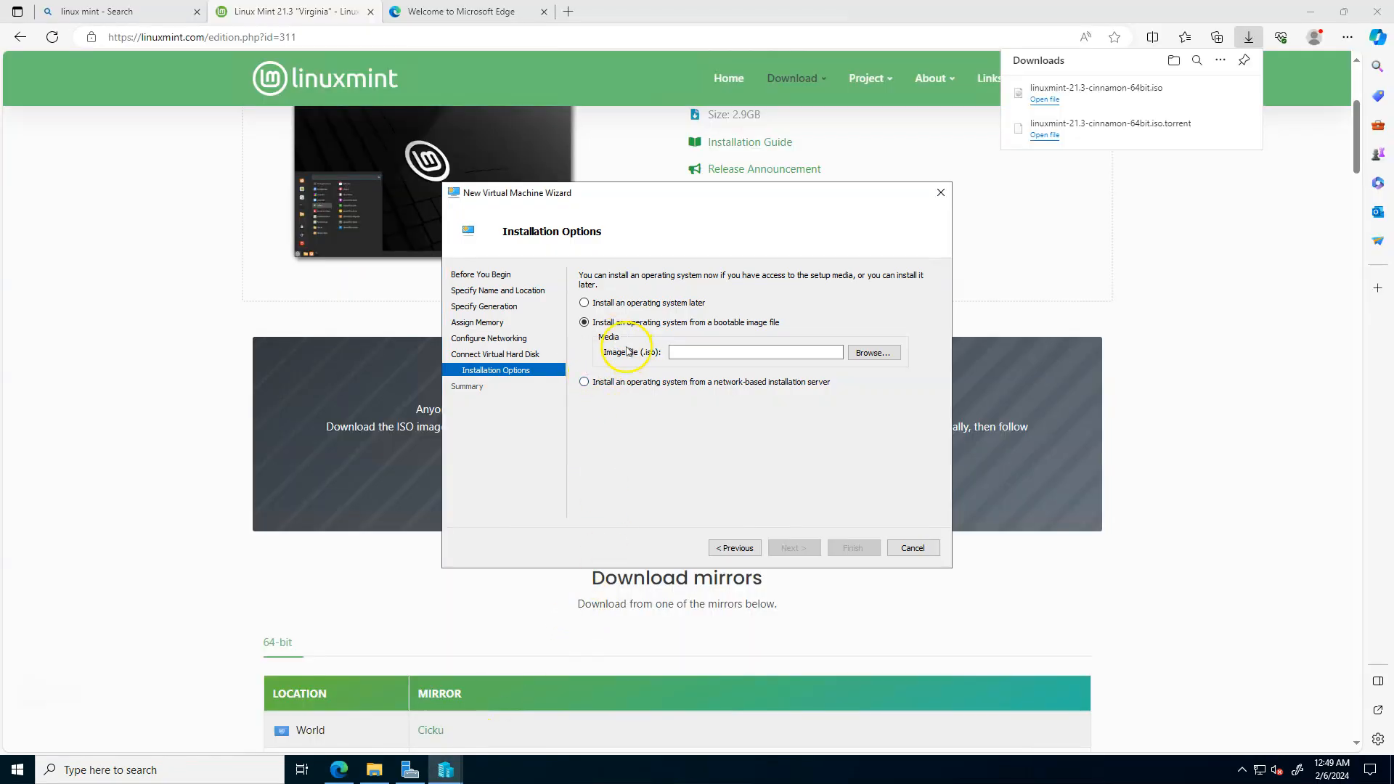
{"action": "left_click", "coordinate": [858, 359]}
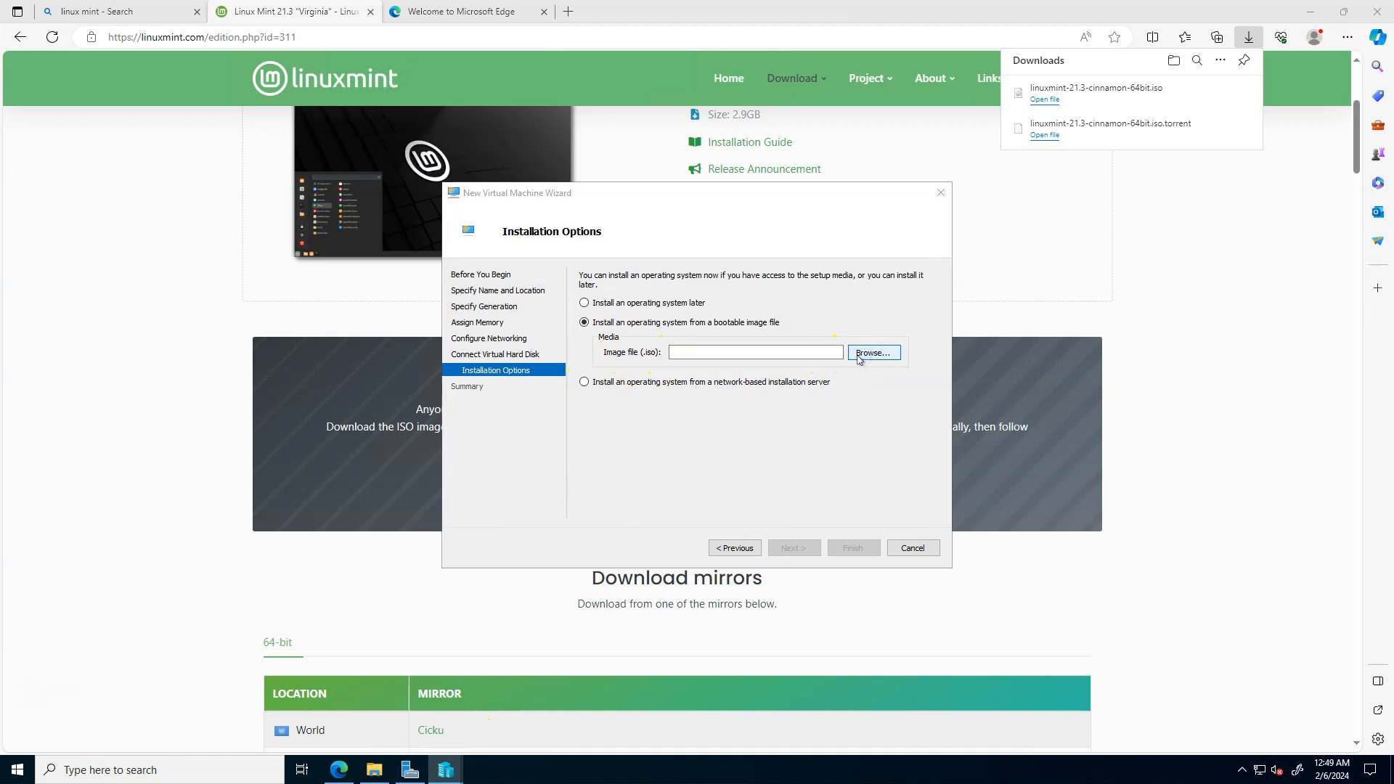
{"action": "left_click", "coordinate": [515, 334]}
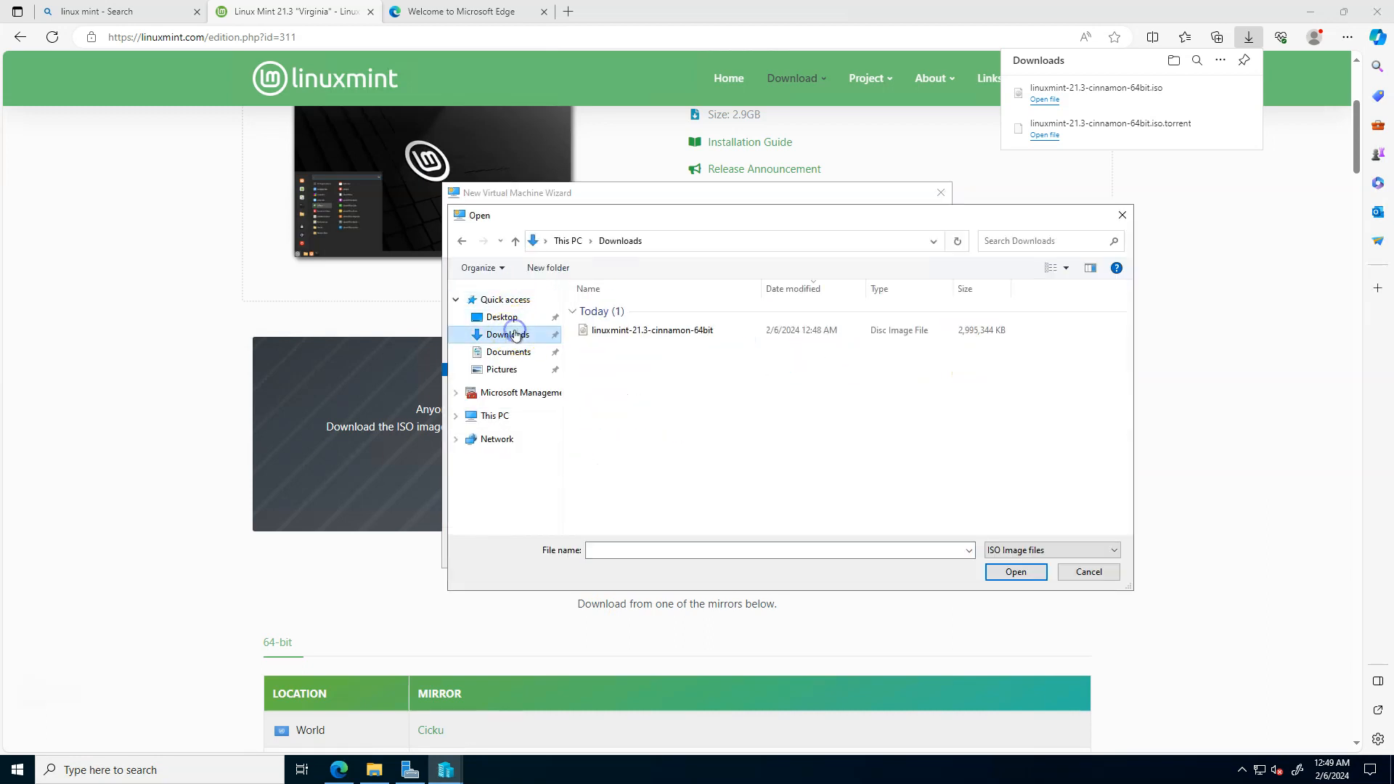
{"action": "left_click", "coordinate": [646, 329]}
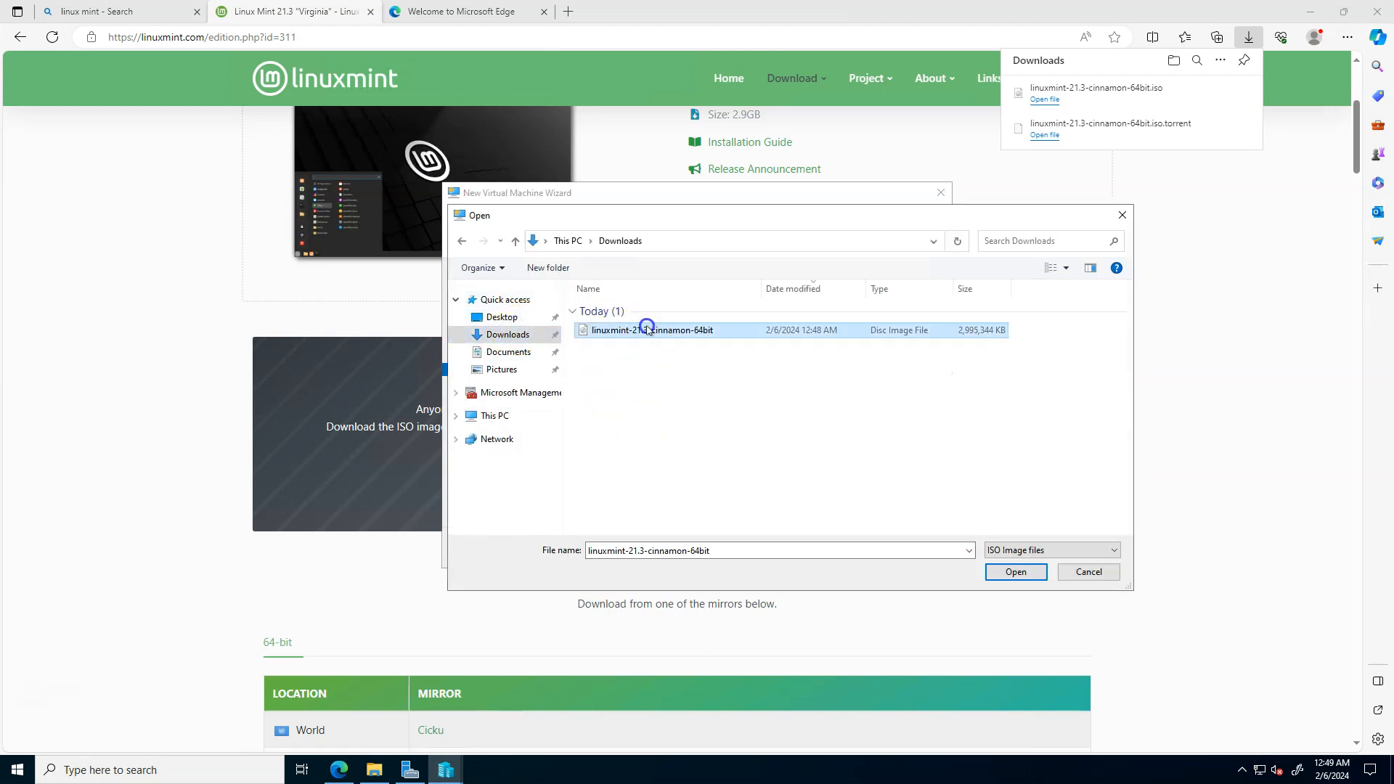
{"action": "left_click", "coordinate": [995, 573]}
- Accept the installation options, finish creating the Linuxmint virtual machine and close the Edge browser
{"action": "left_click", "coordinate": [793, 548]}
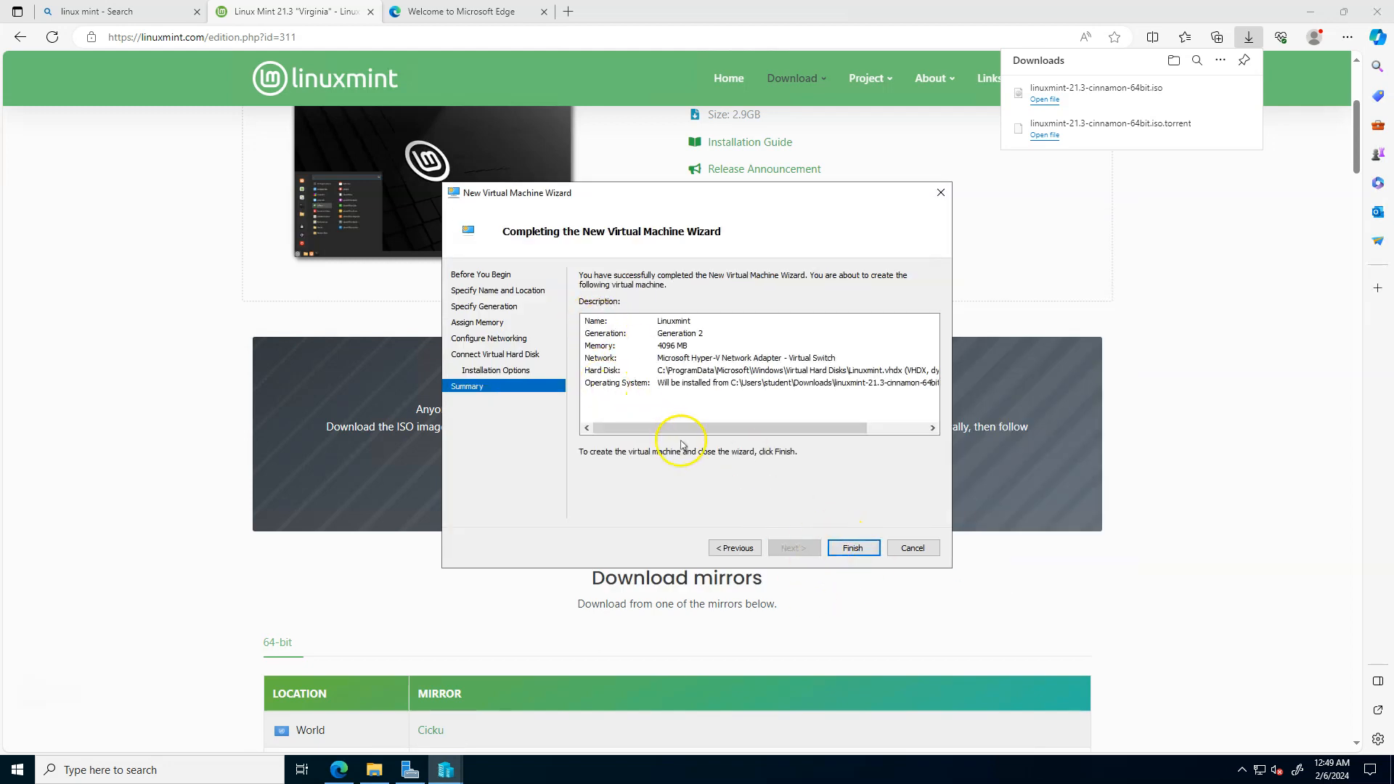
{"action": "left_click", "coordinate": [841, 553]}
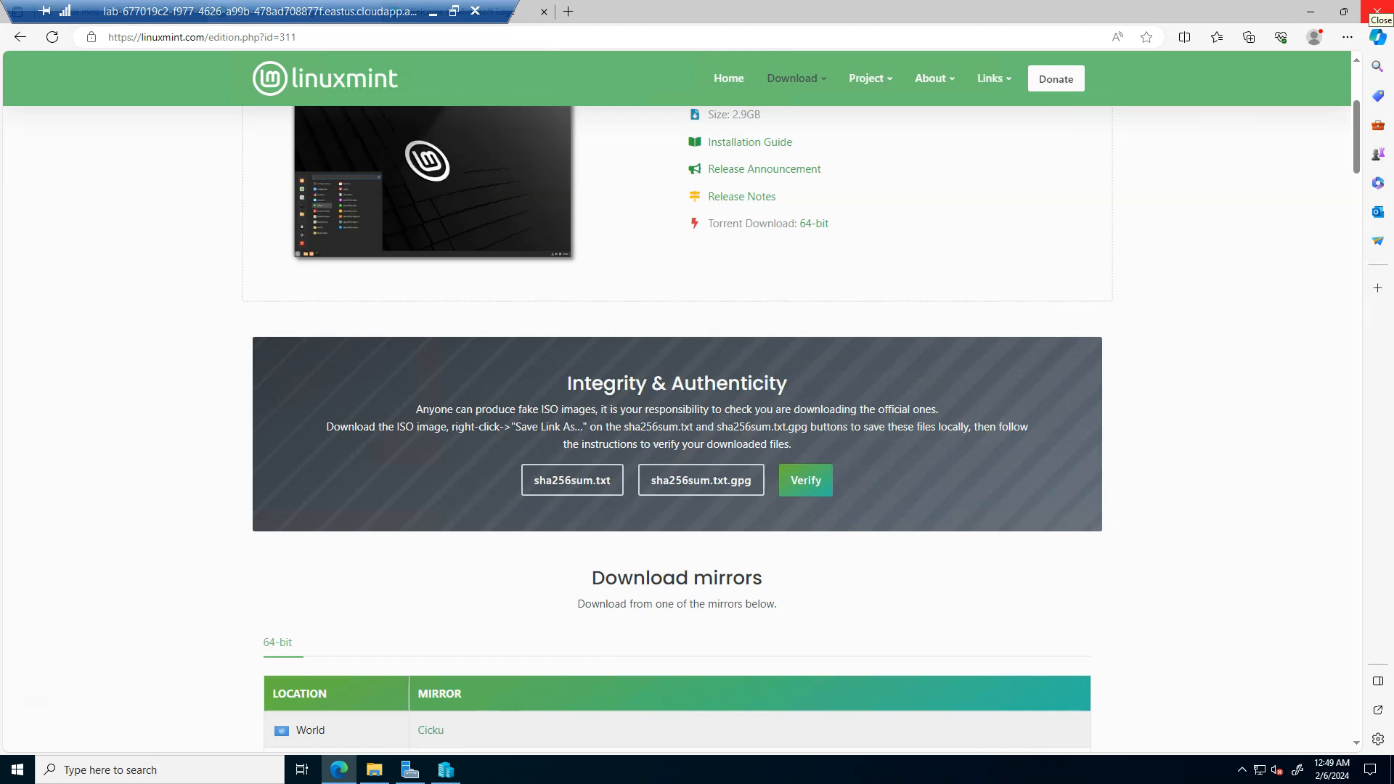
{"action": "left_click", "coordinate": [1377, 10]}
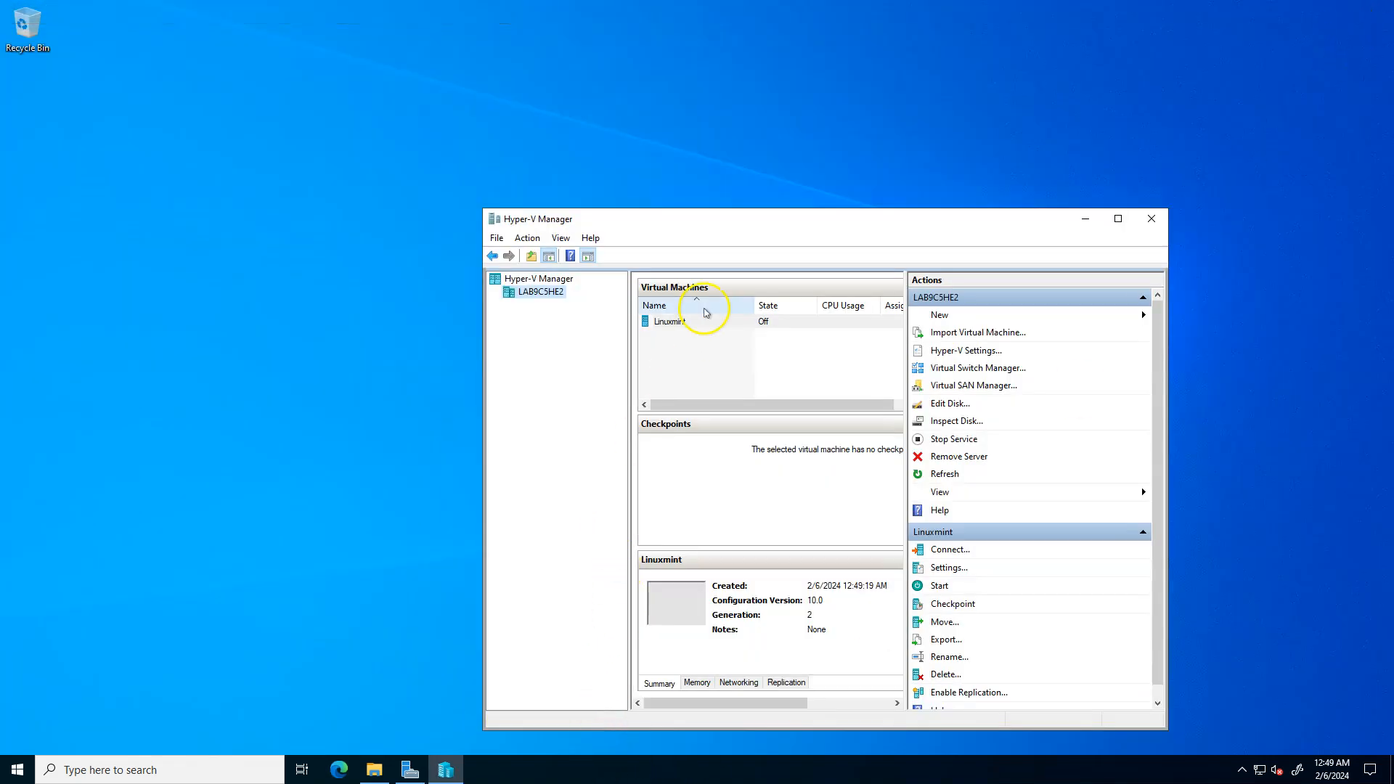
- Connect to the Linuxmint virtual machine, start it and reposition its connection window so the whole console fits on the desktop
{"action": "left_click", "coordinate": [674, 327]}
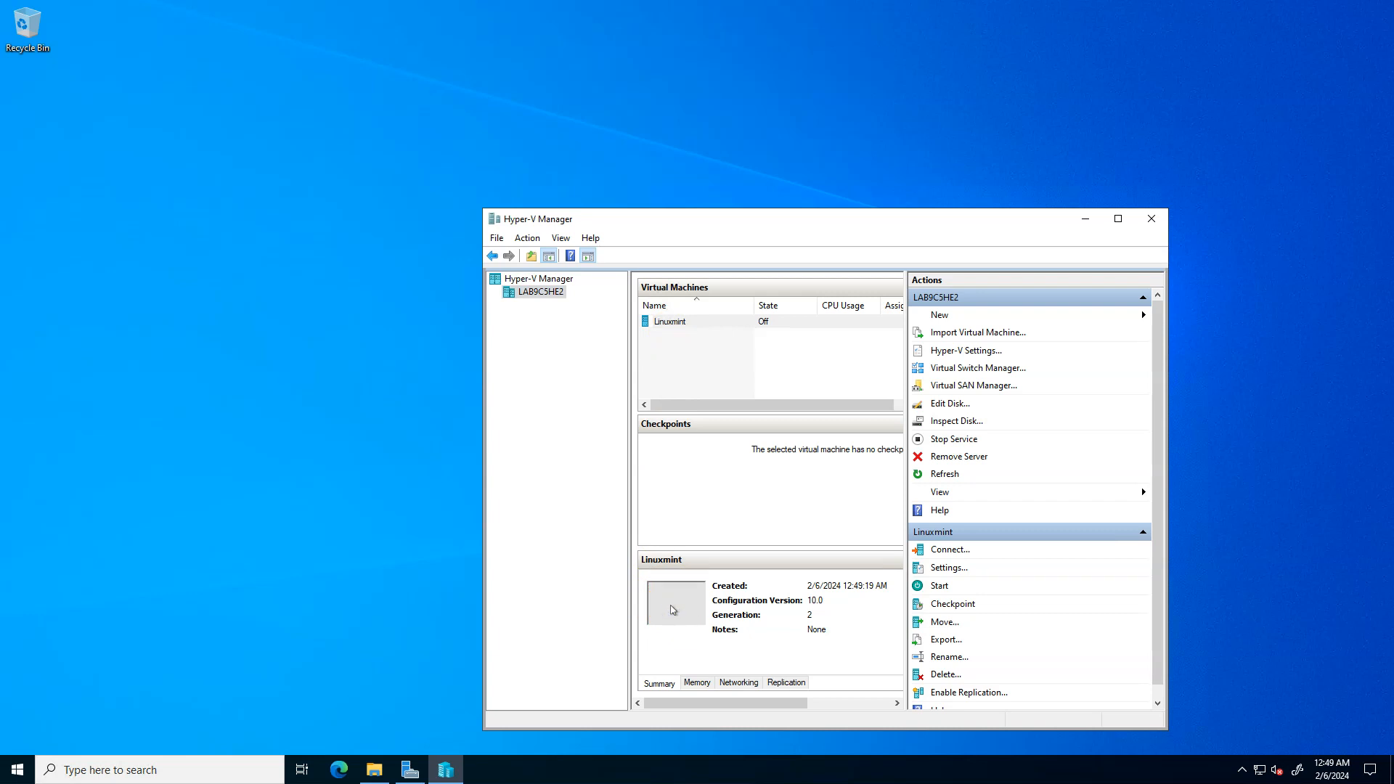
{"action": "double_click", "coordinate": [673, 610]}
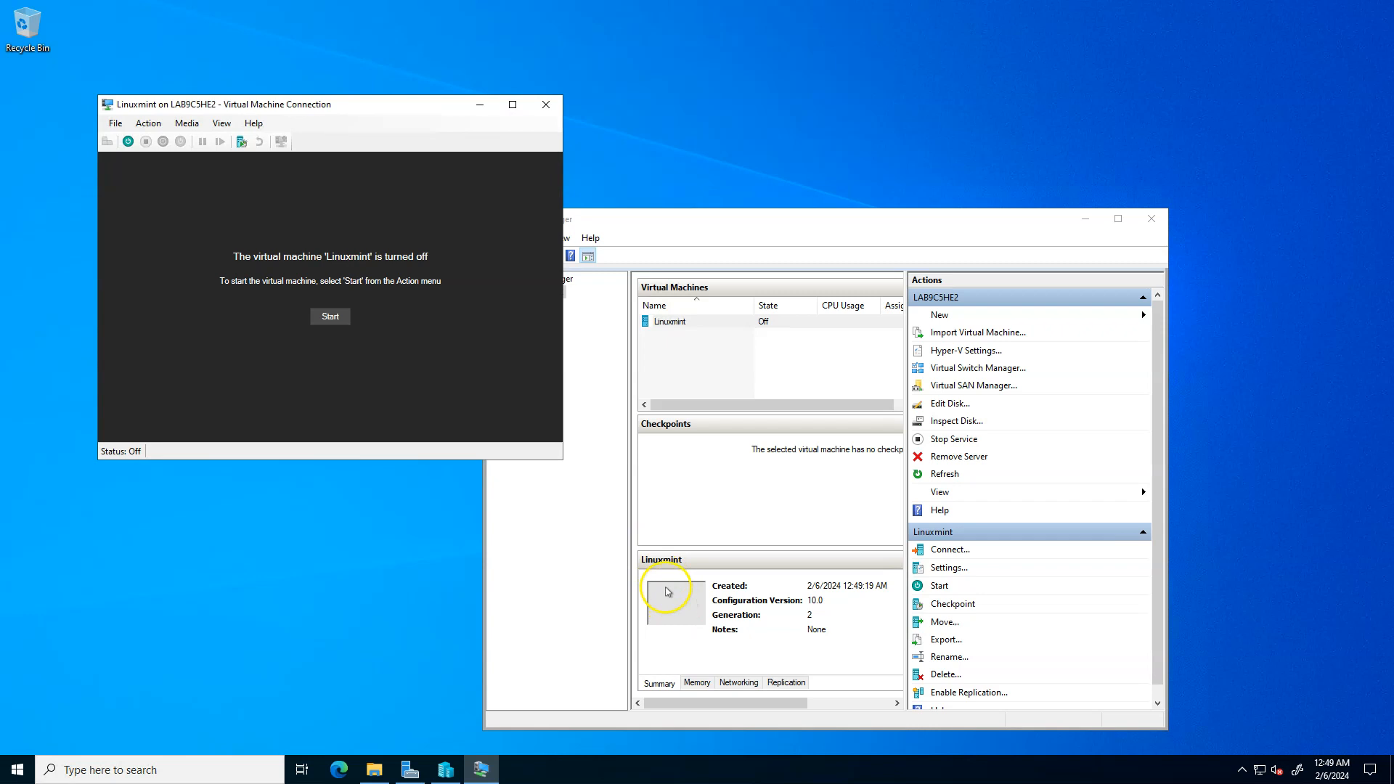
{"action": "left_click_drag", "start_coordinate": [394, 109], "coordinate": [778, 232]}
{"action": "left_click", "coordinate": [759, 440]}
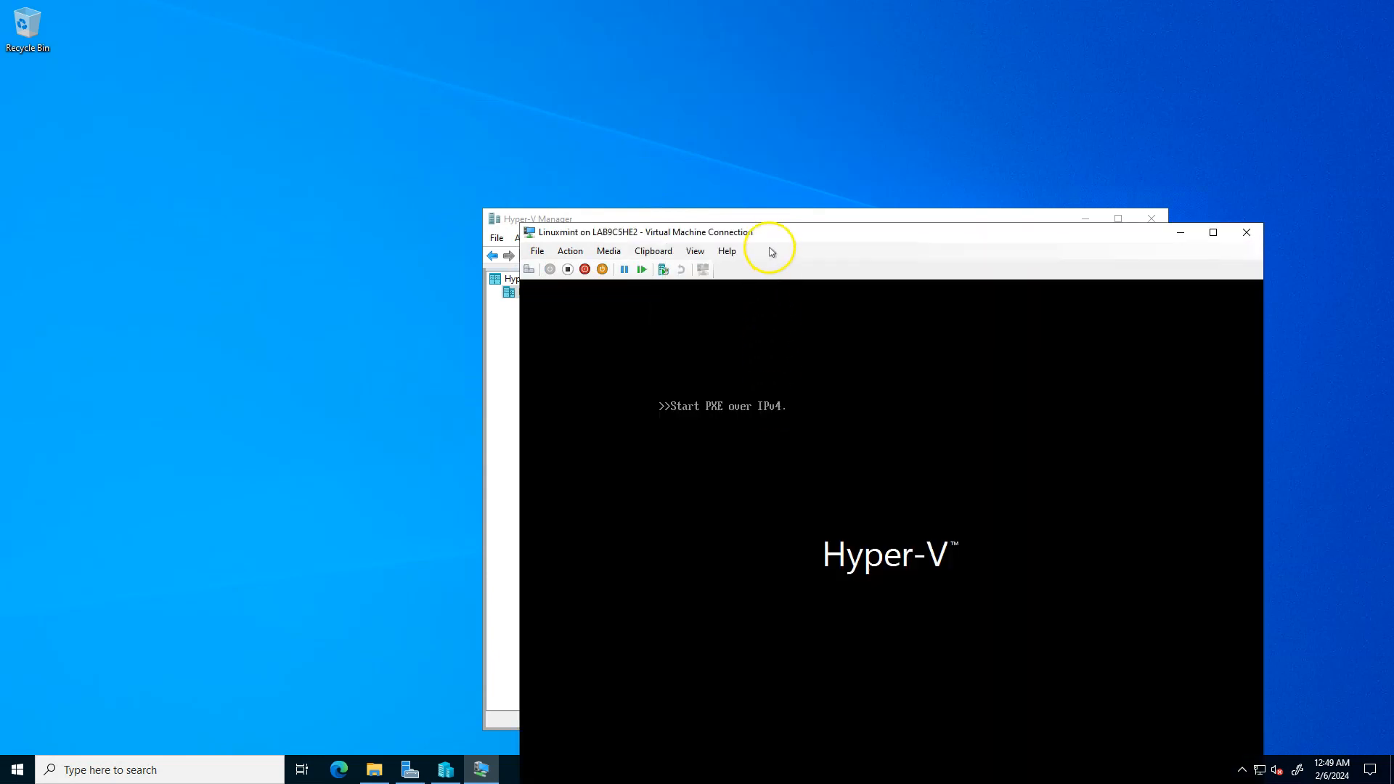
{"action": "left_click_drag", "start_coordinate": [760, 233], "coordinate": [611, 111]}
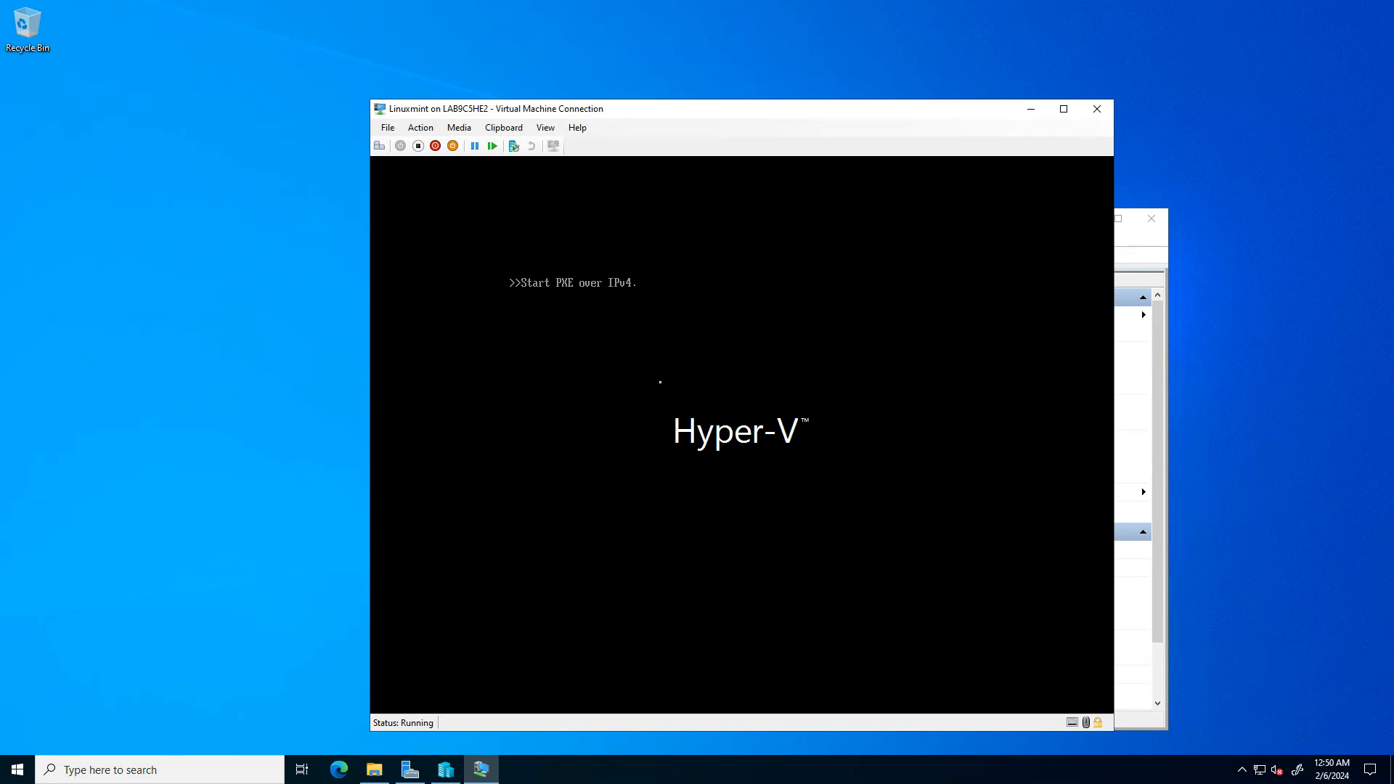
- Check which disk image is inserted in the virtual machine's DVD drive
{"action": "left_click", "coordinate": [660, 382]}
{"action": "left_click", "coordinate": [467, 131]}
{"action": "left_click", "coordinate": [467, 131]}
{"action": "left_click", "coordinate": [467, 131]}
{"action": "mouse_move", "coordinate": [469, 144]}
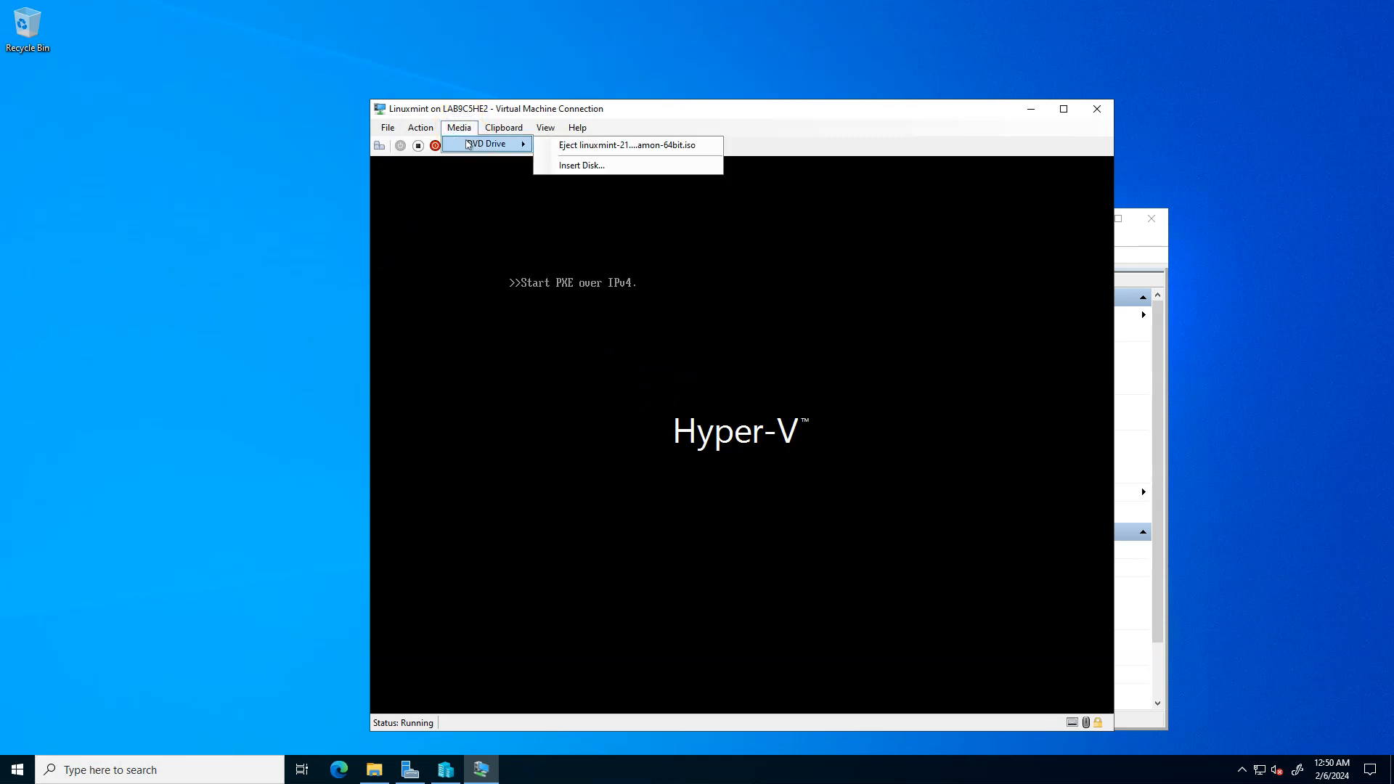
{"action": "left_click", "coordinate": [619, 337]}
- Send the Ctrl+Alt+Delete signal to the Linuxmint virtual machine and turn it off
{"action": "left_click", "coordinate": [421, 128]}
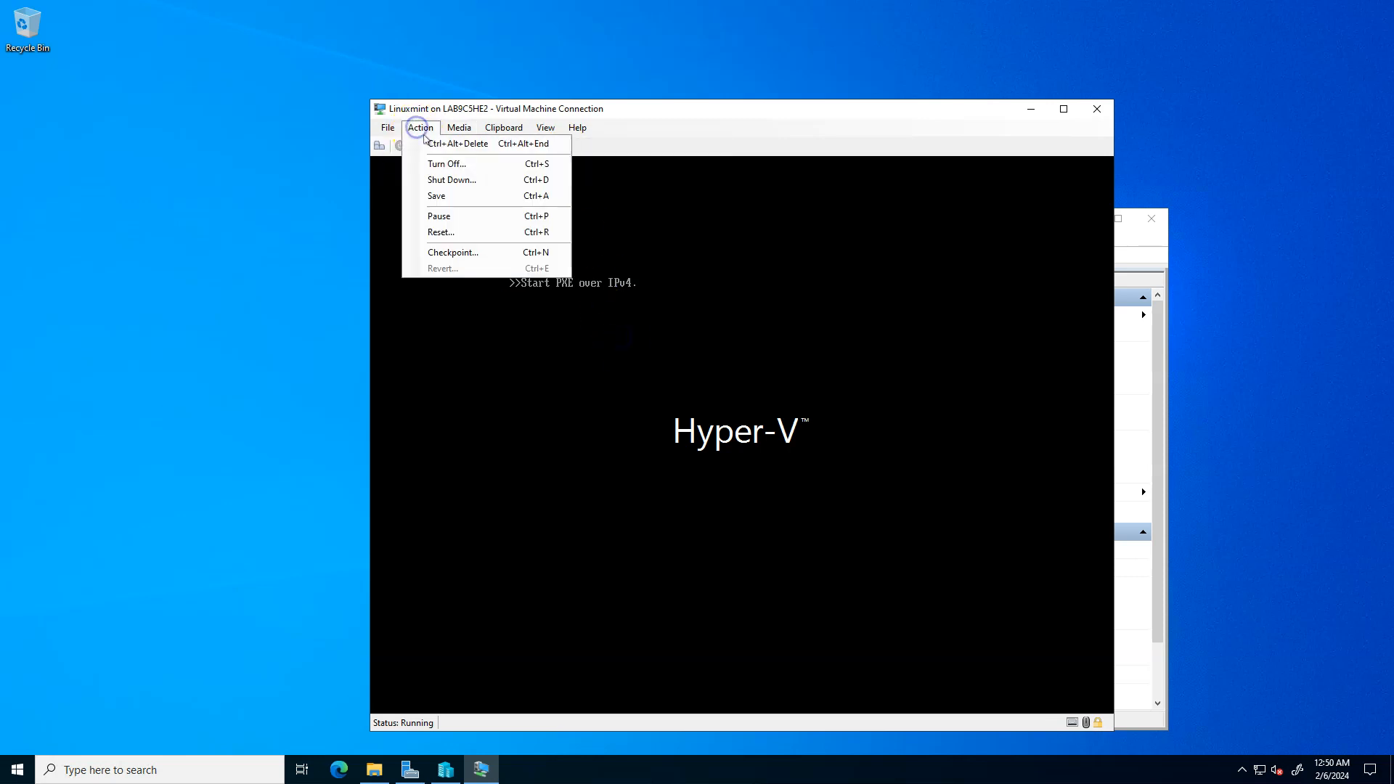
{"action": "left_click", "coordinate": [433, 144]}
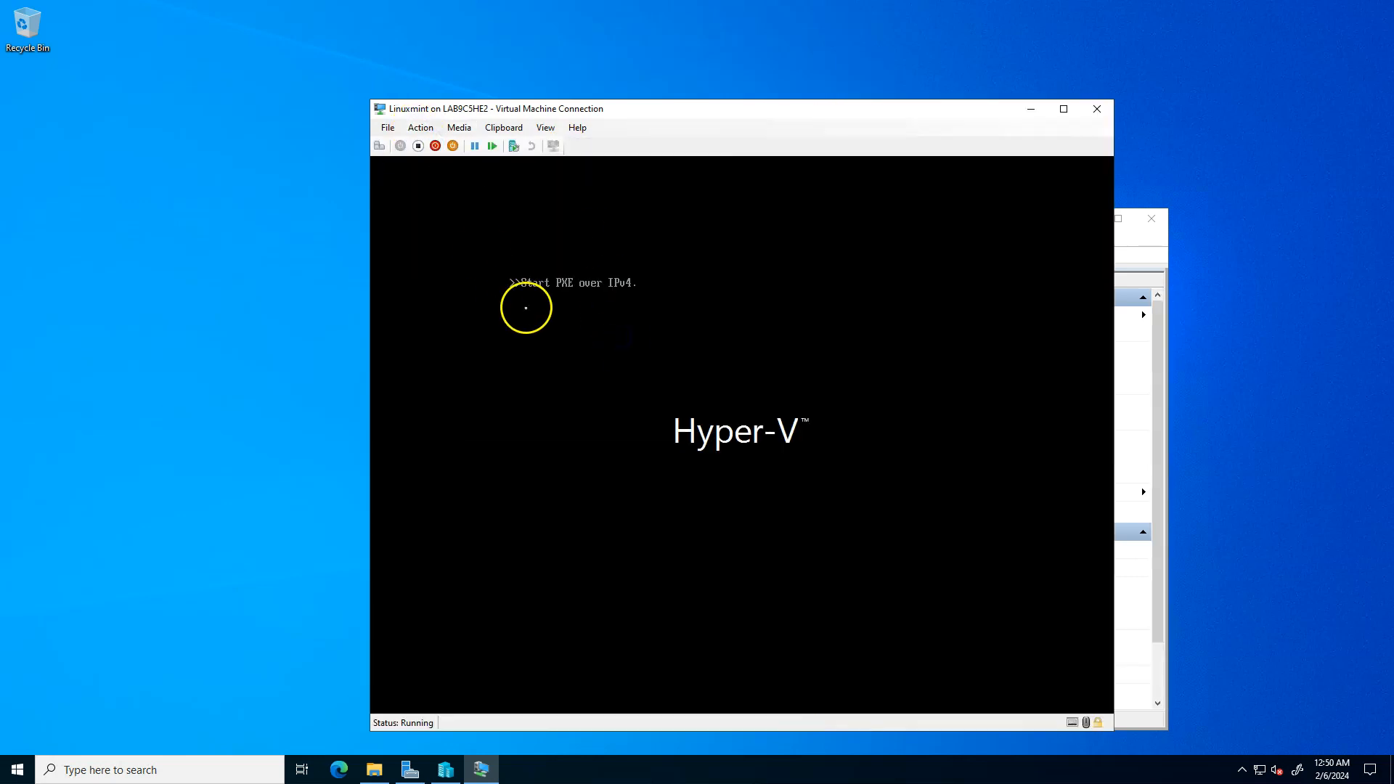
{"action": "left_click", "coordinate": [617, 347]}
{"action": "left_click", "coordinate": [419, 147]}
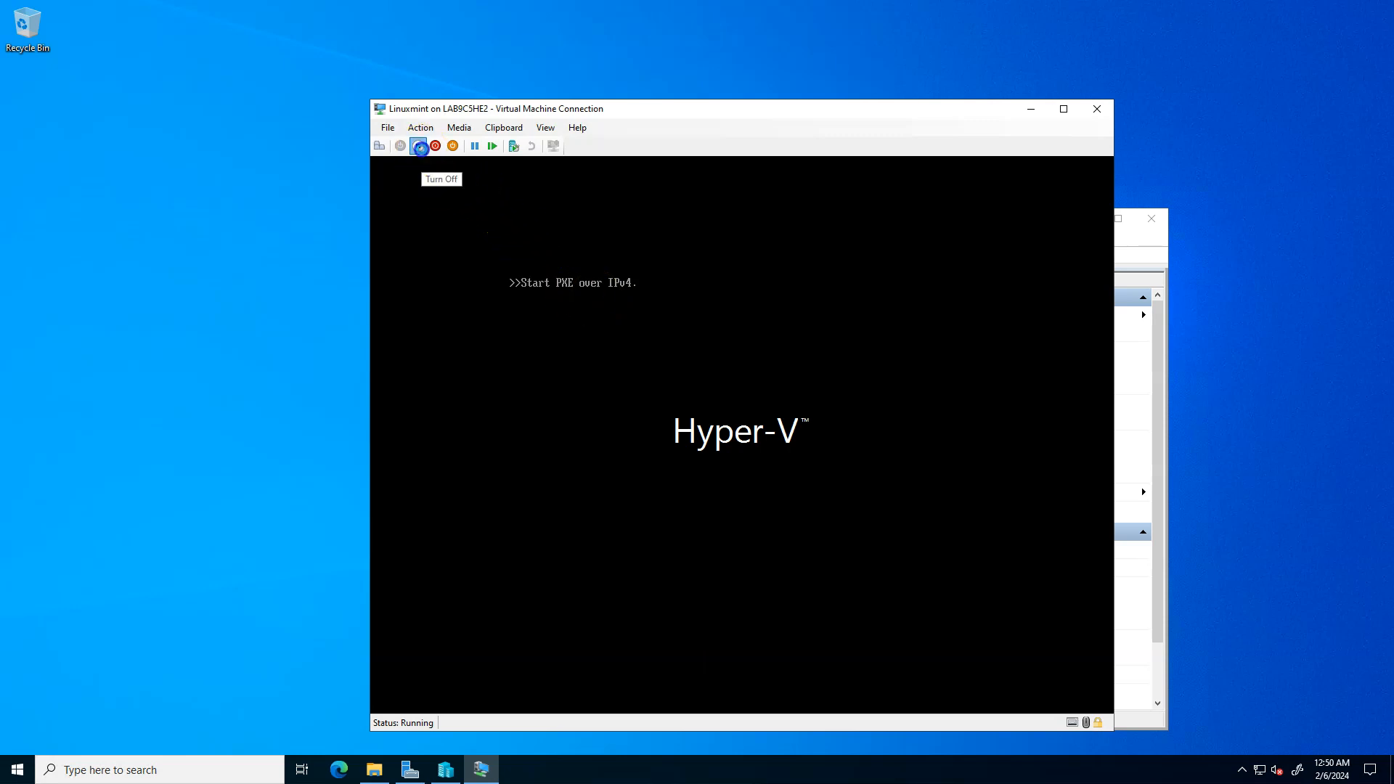
{"action": "left_click", "coordinate": [765, 443]}
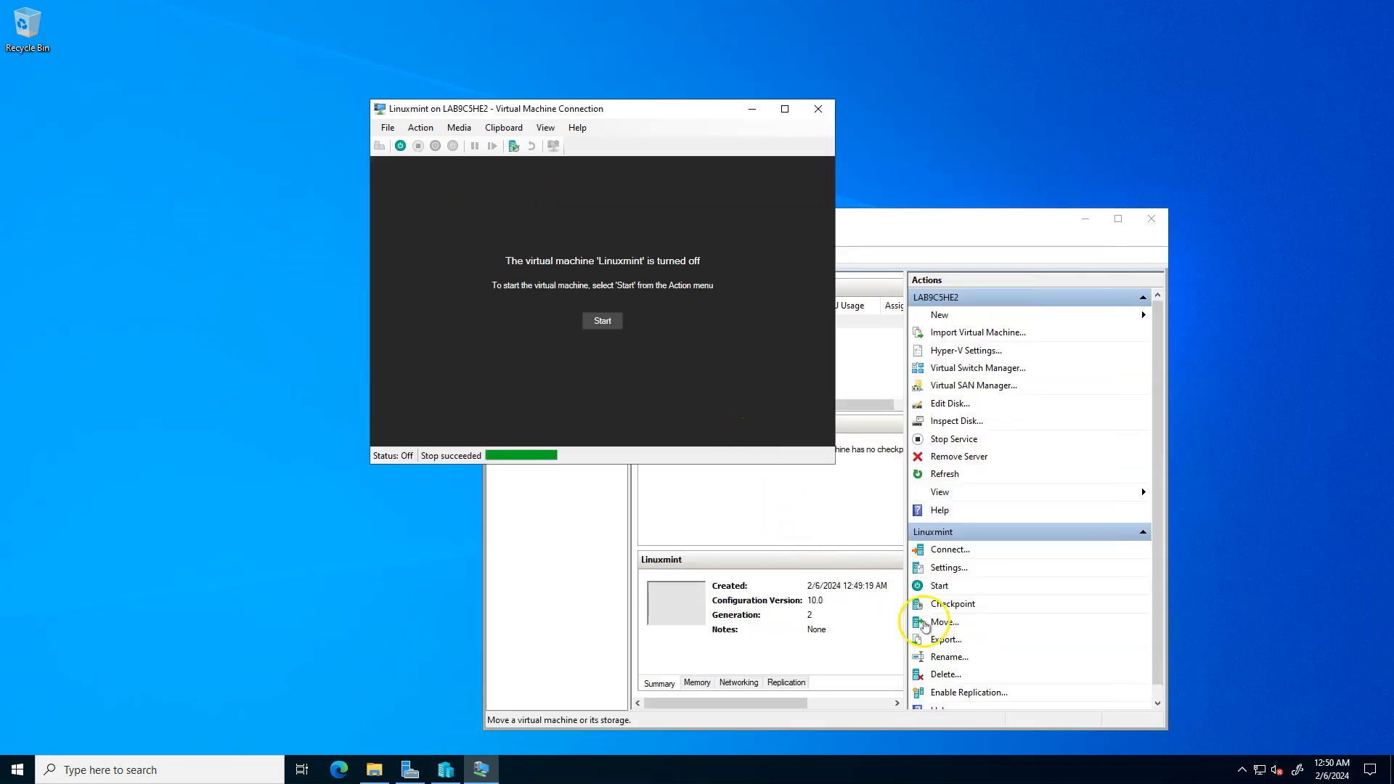
- In the Linuxmint settings, check the DVD drive's image file and move the network adapter below the hard drive in the firmware boot order, applying the change
{"action": "left_click", "coordinate": [948, 571]}
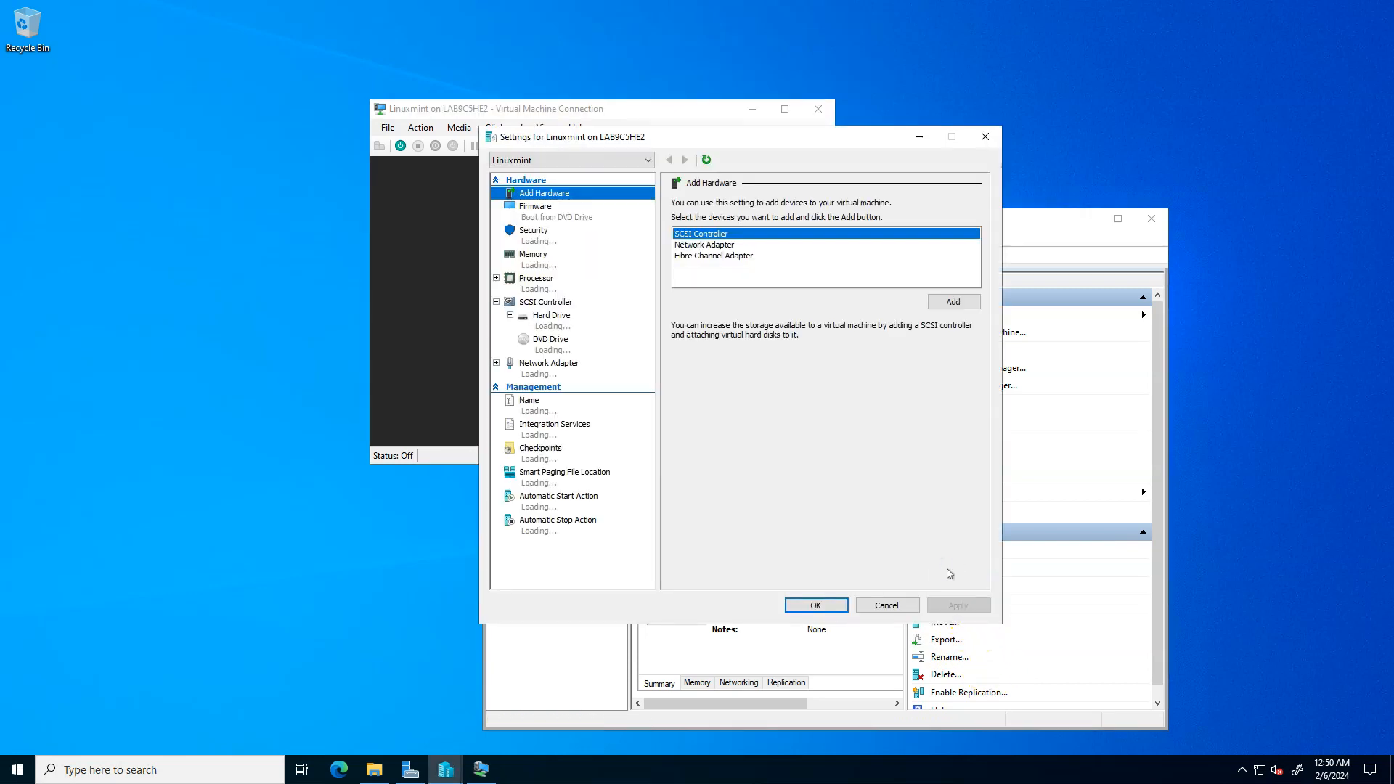
{"action": "left_click", "coordinate": [559, 346]}
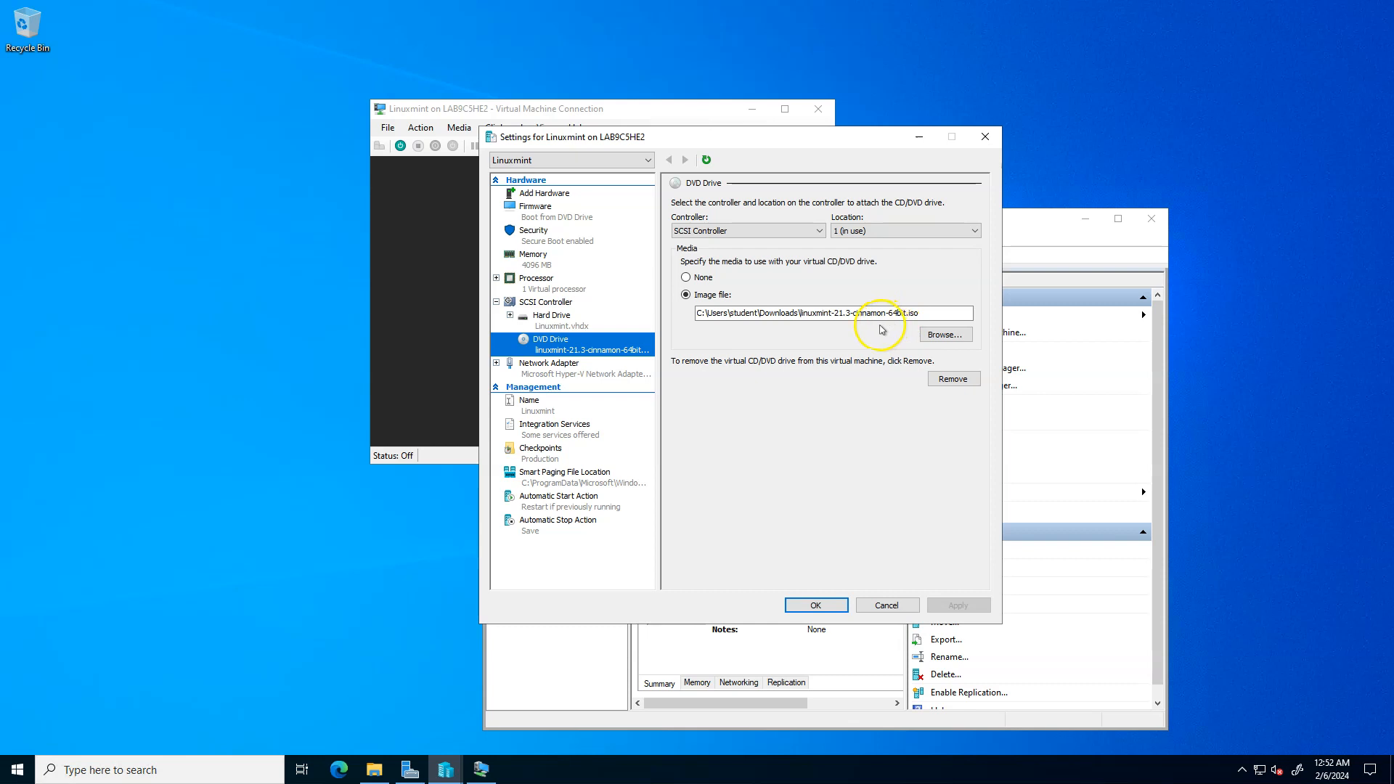
{"action": "left_click", "coordinate": [535, 217]}
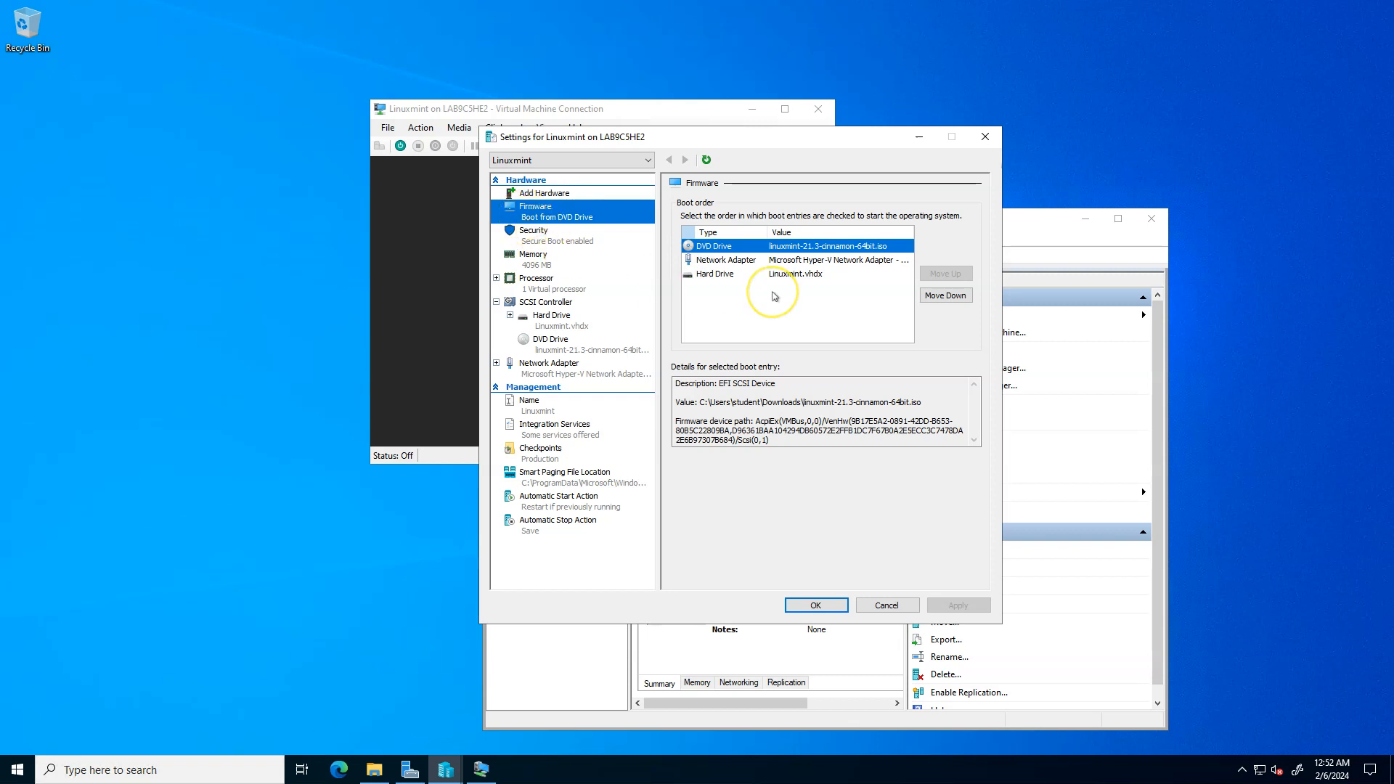
{"action": "left_click", "coordinate": [746, 262]}
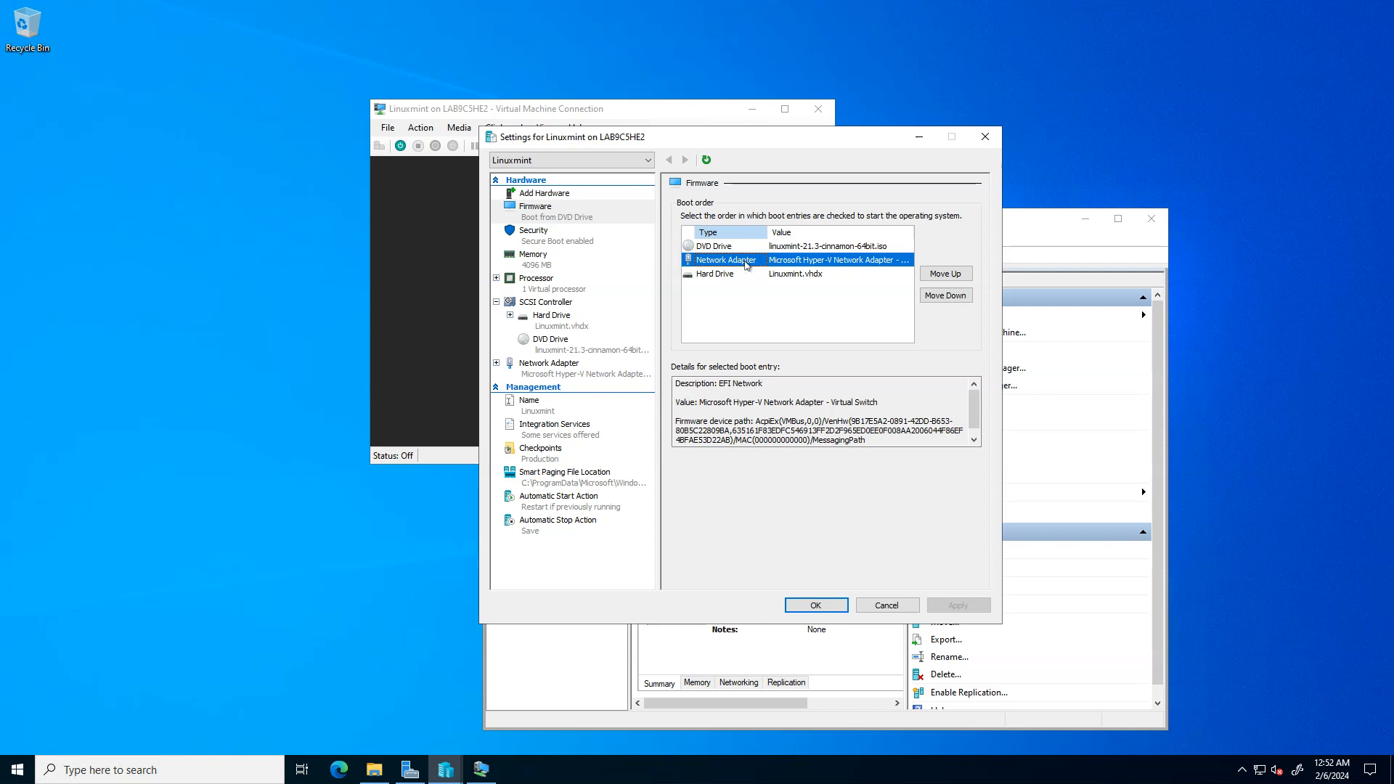
{"action": "left_click", "coordinate": [735, 279]}
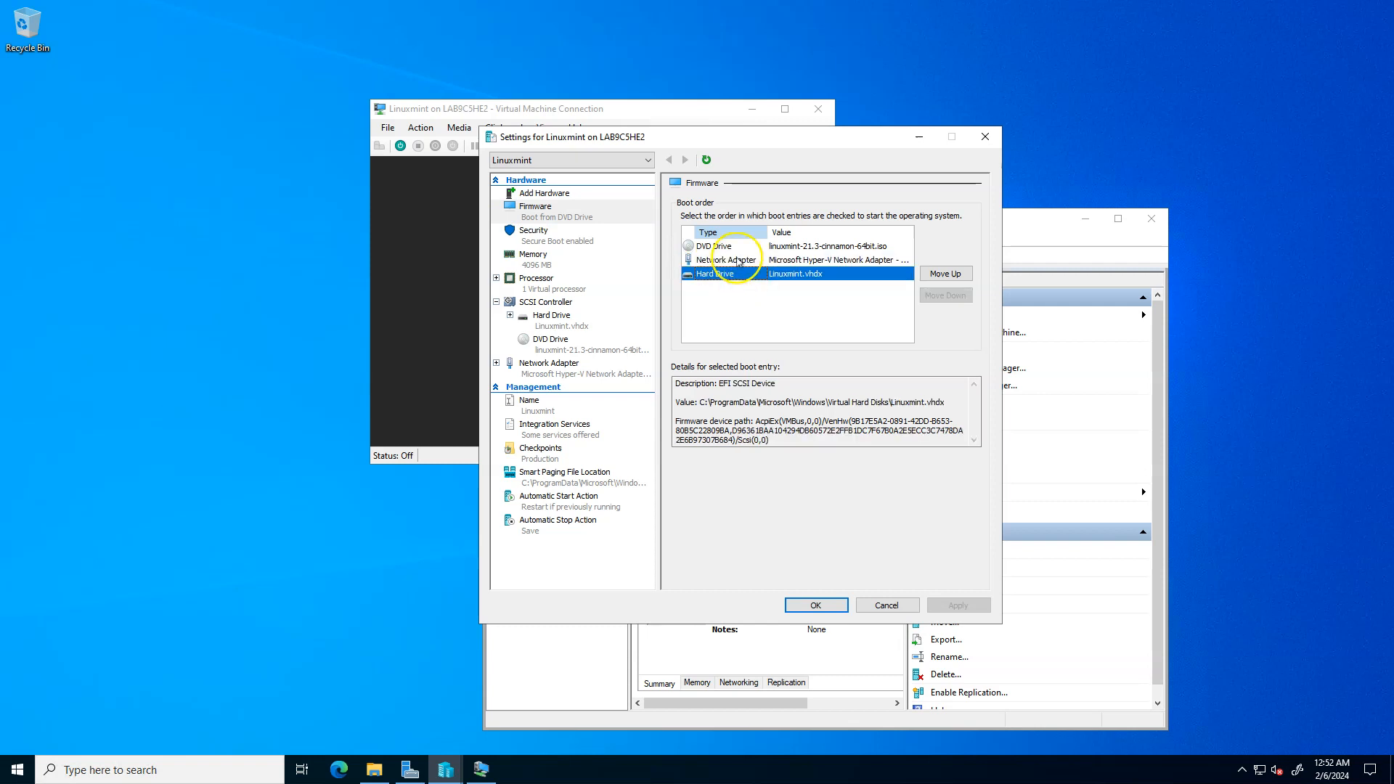
{"action": "left_click", "coordinate": [739, 263]}
{"action": "left_click", "coordinate": [930, 300]}
{"action": "left_click", "coordinate": [795, 279]}
{"action": "left_click", "coordinate": [939, 609]}
- Disable Secure Boot in the virtual machine's security settings, apply the change and close the settings
{"action": "left_click", "coordinate": [567, 235]}
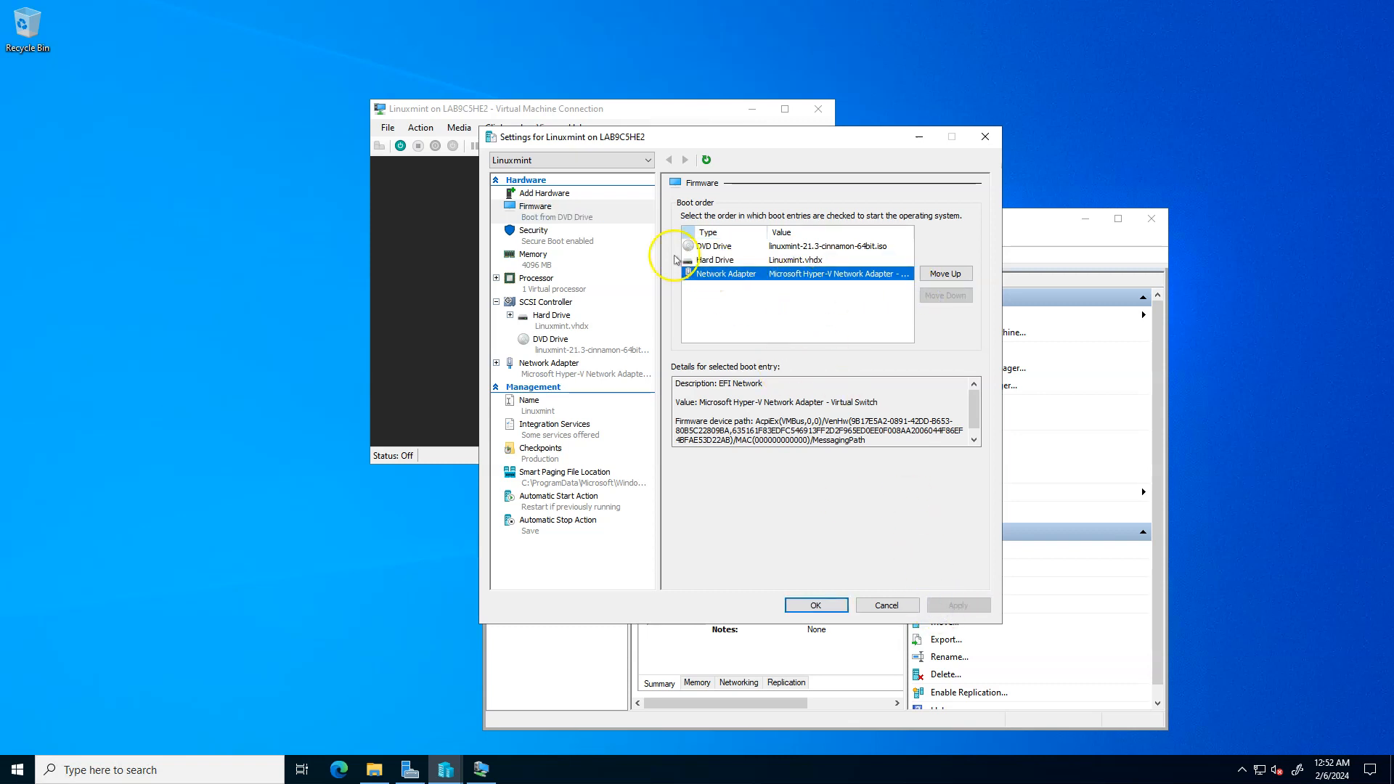
{"action": "left_click", "coordinate": [573, 238]}
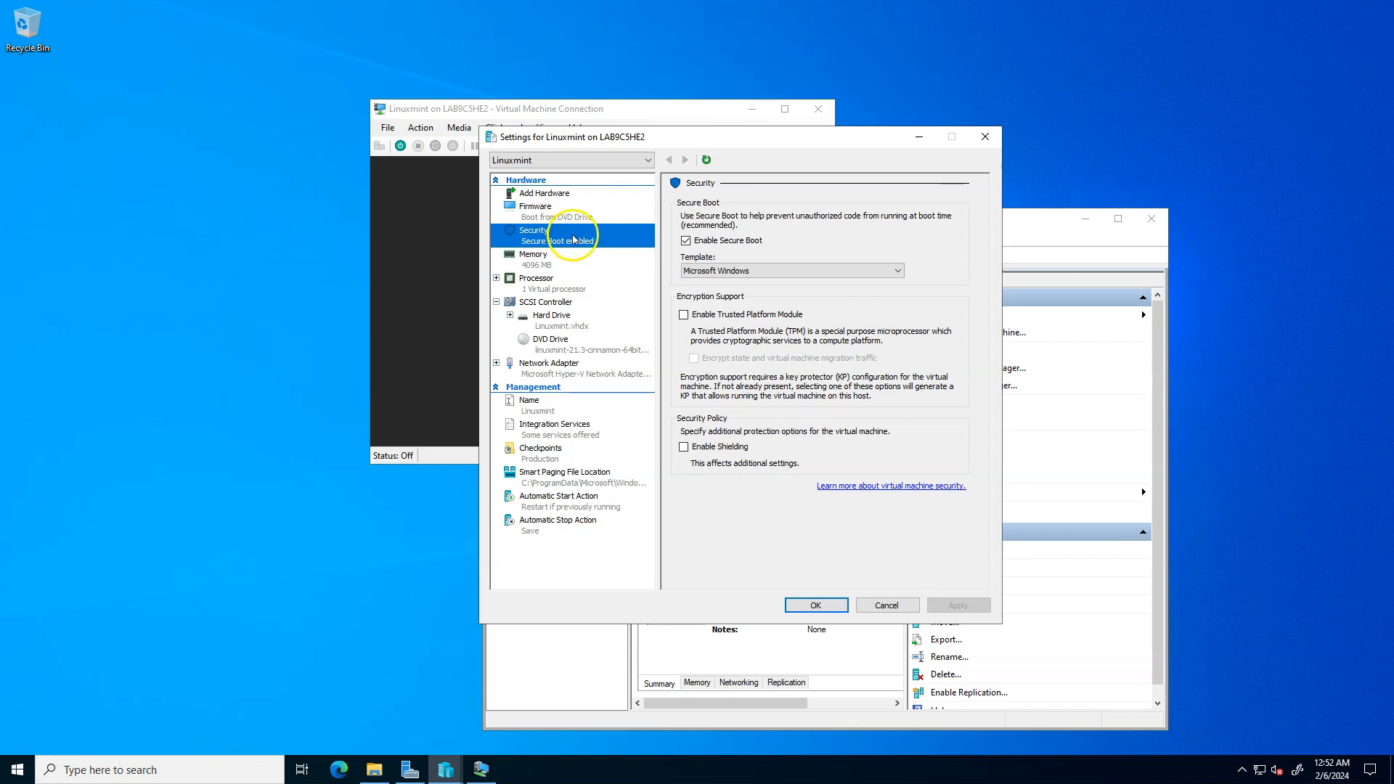
{"action": "left_click", "coordinate": [741, 272]}
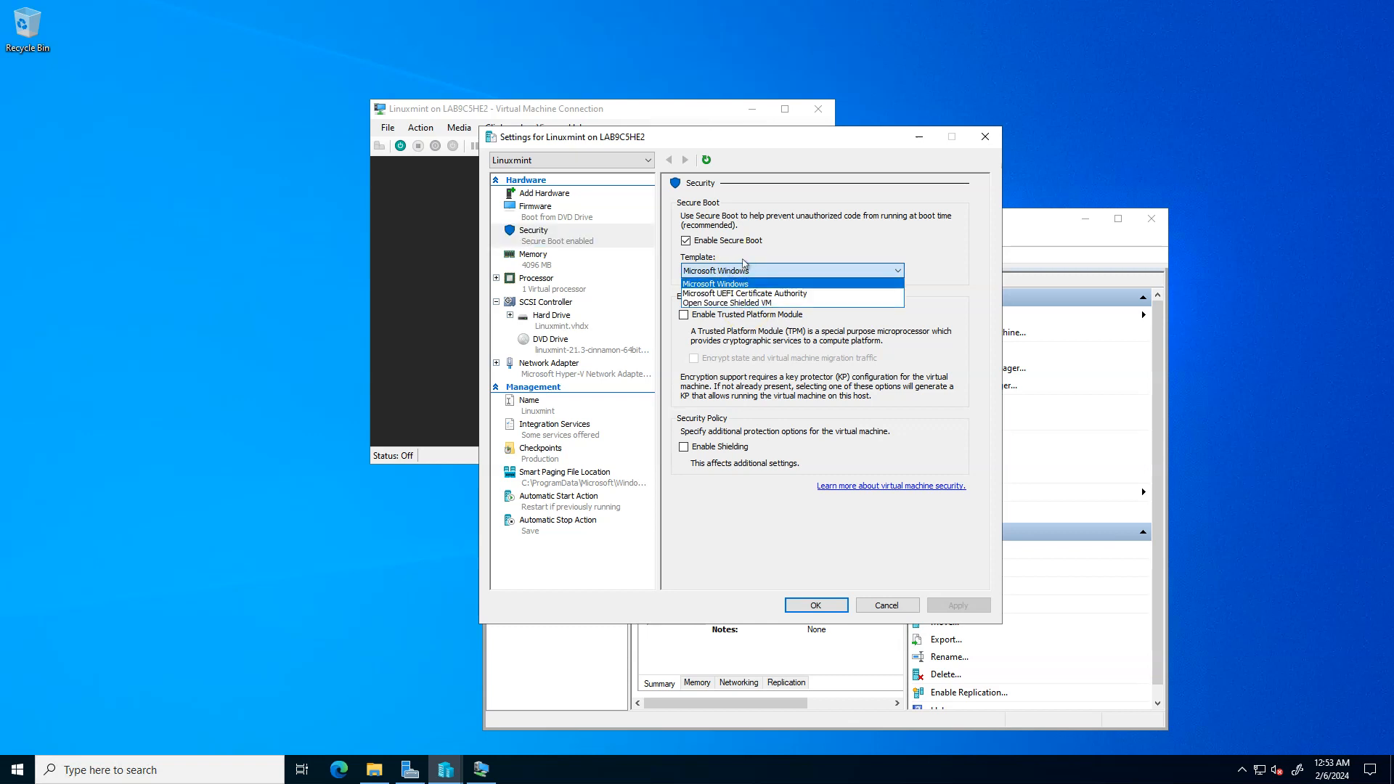
{"action": "left_click", "coordinate": [744, 266]}
{"action": "left_click", "coordinate": [730, 242]}
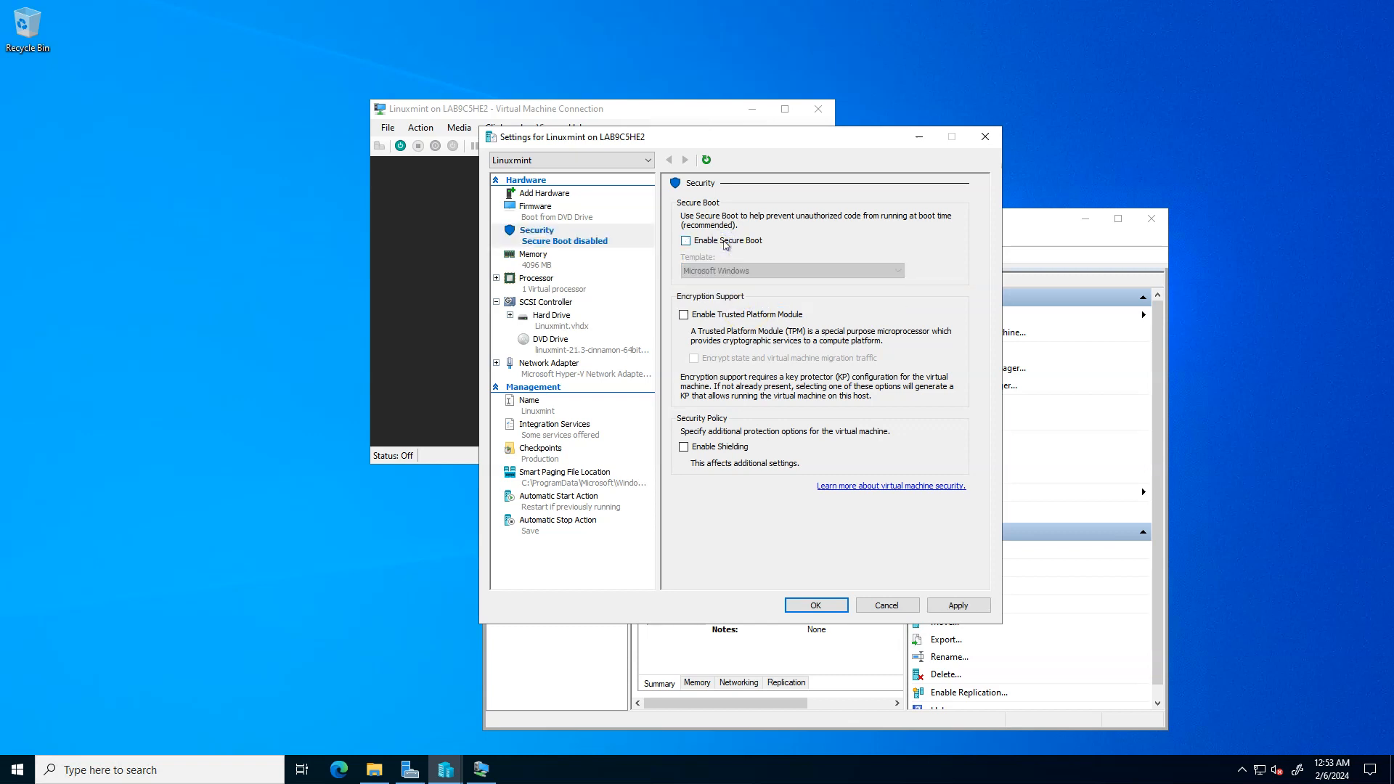
{"action": "left_click", "coordinate": [964, 610]}
{"action": "left_click", "coordinate": [840, 604]}
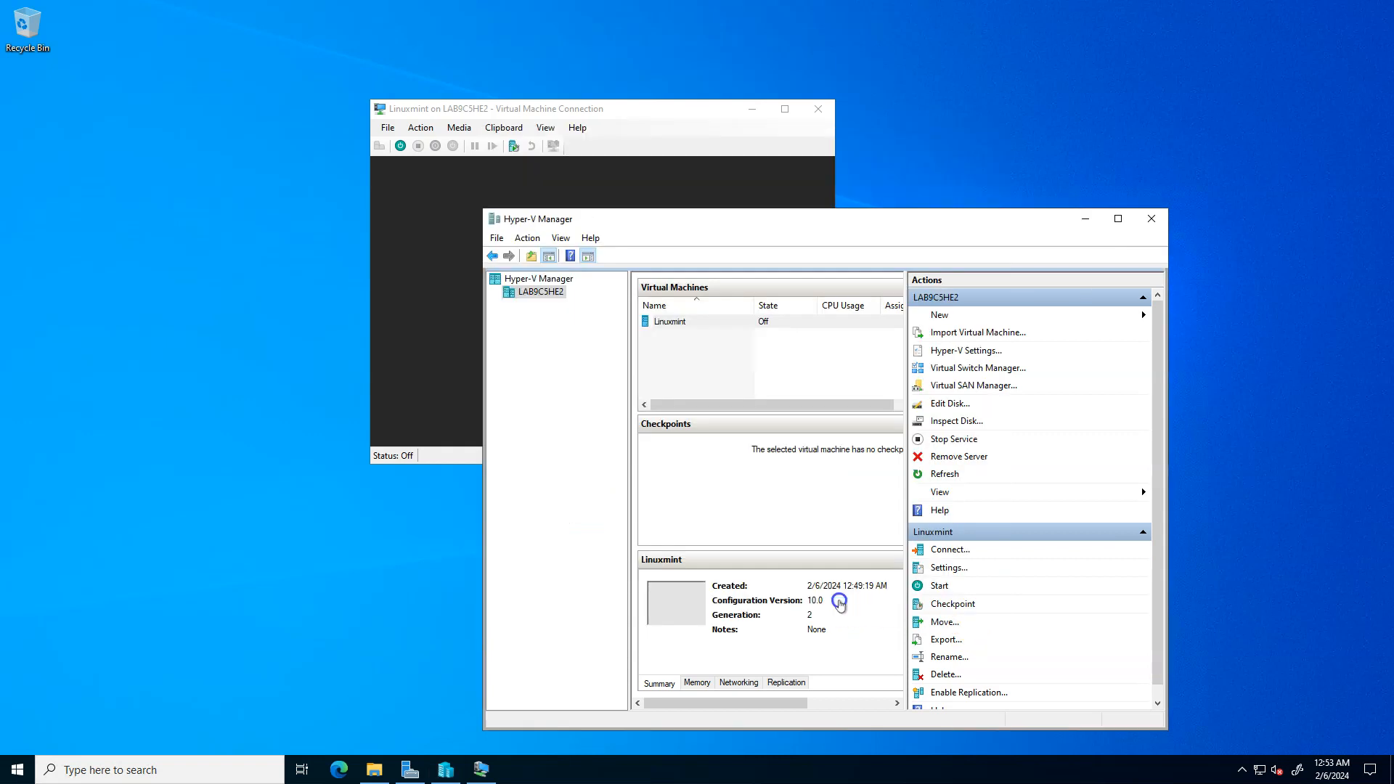
- Start the Linuxmint virtual machine and boot the Start Linux Mint 21.3 Cinnamon 64-bit entry into the live desktop
{"action": "left_click", "coordinate": [435, 290]}
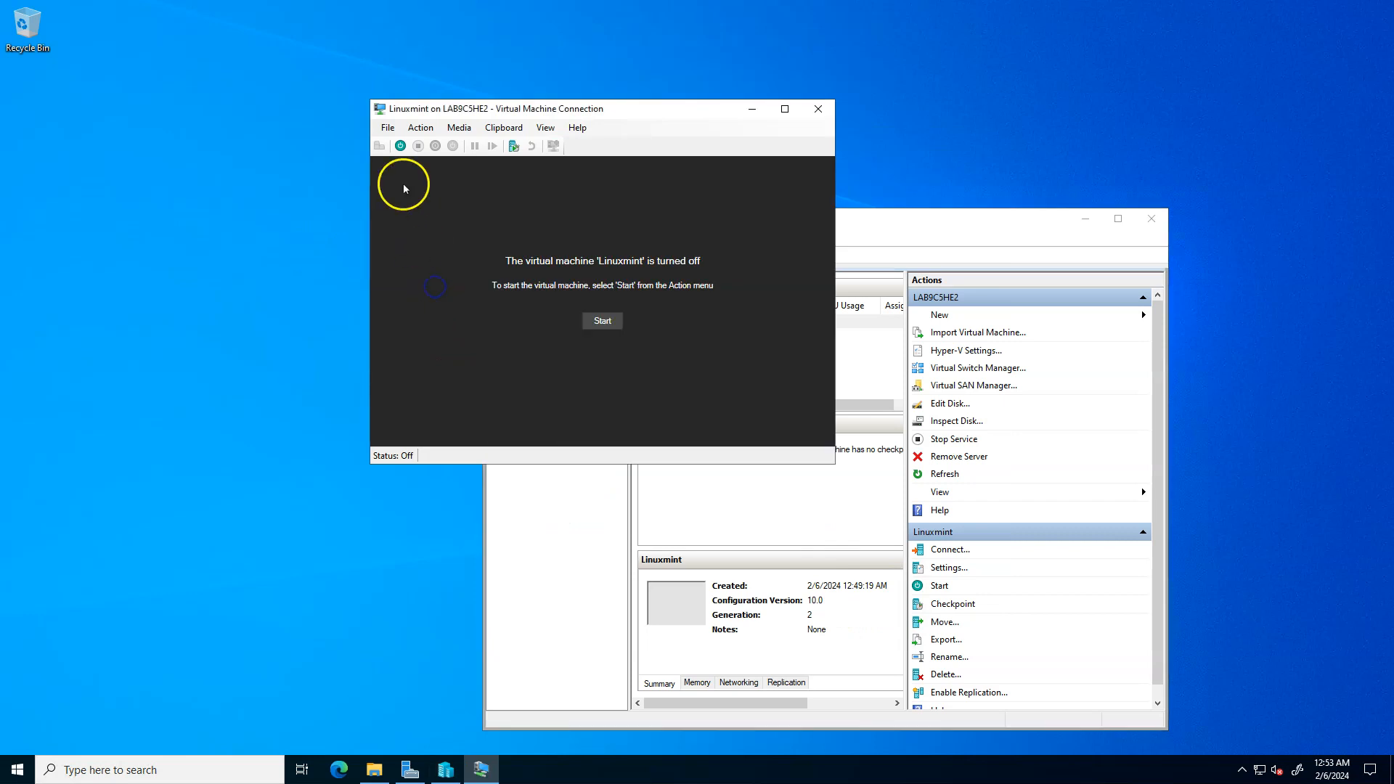
{"action": "left_click", "coordinate": [601, 323]}
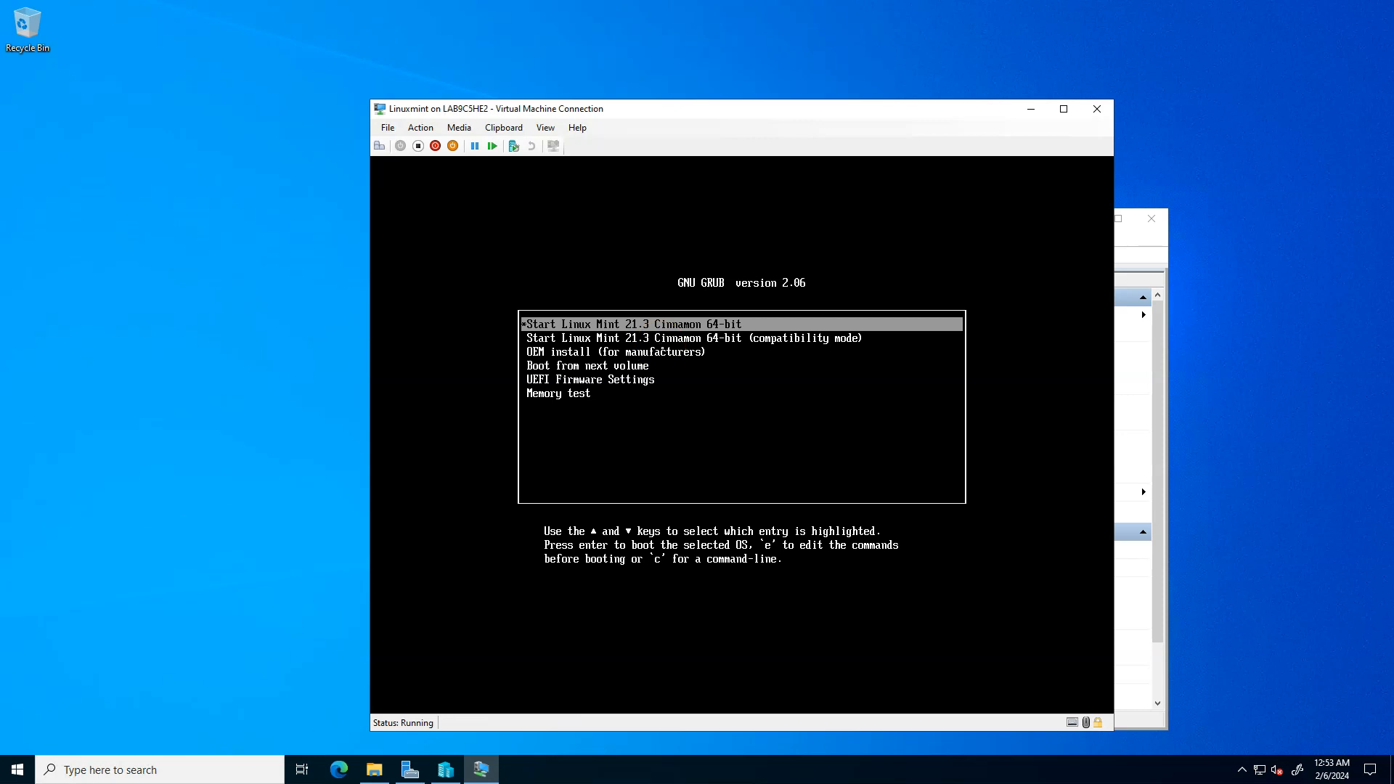
{"action": "left_click", "coordinate": [657, 359]}
{"action": "key", "text": "Return"}
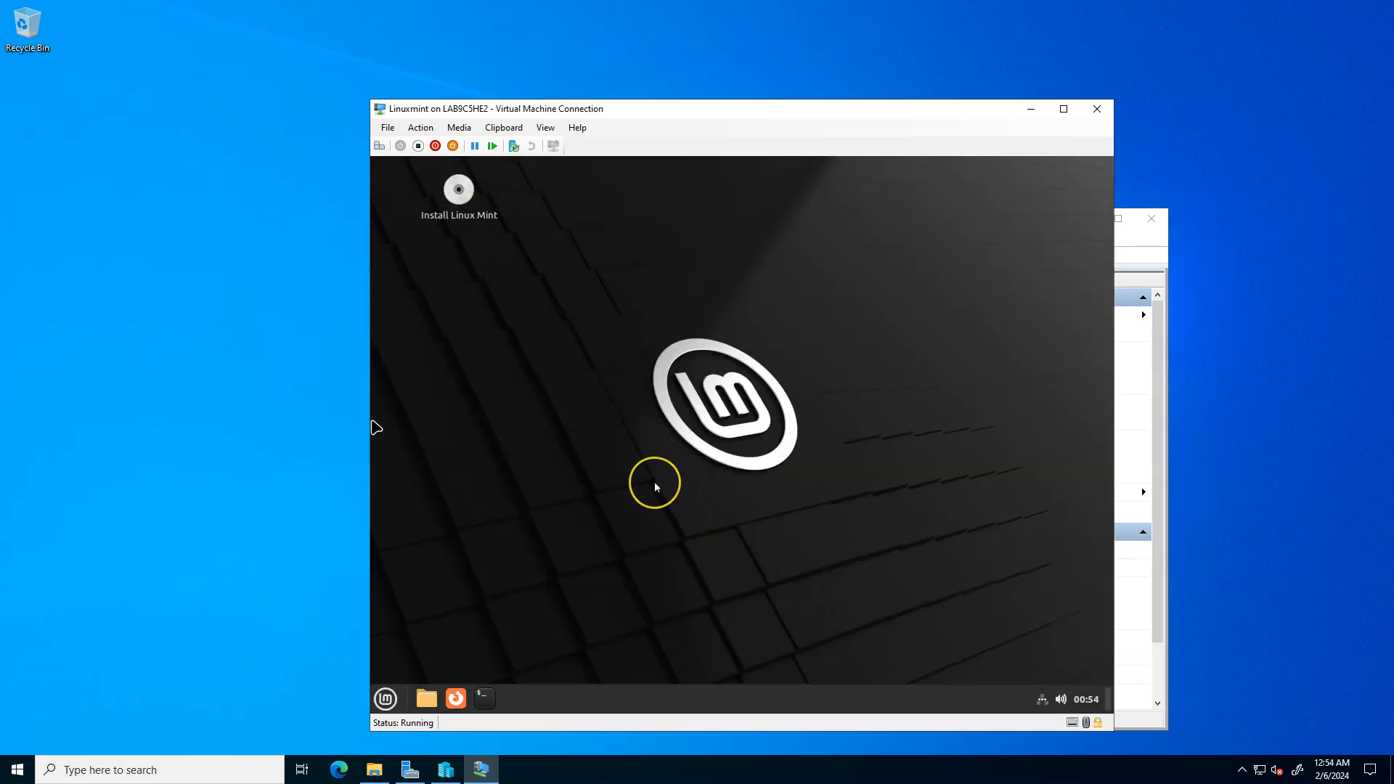
{"action": "left_click", "coordinate": [519, 442]}
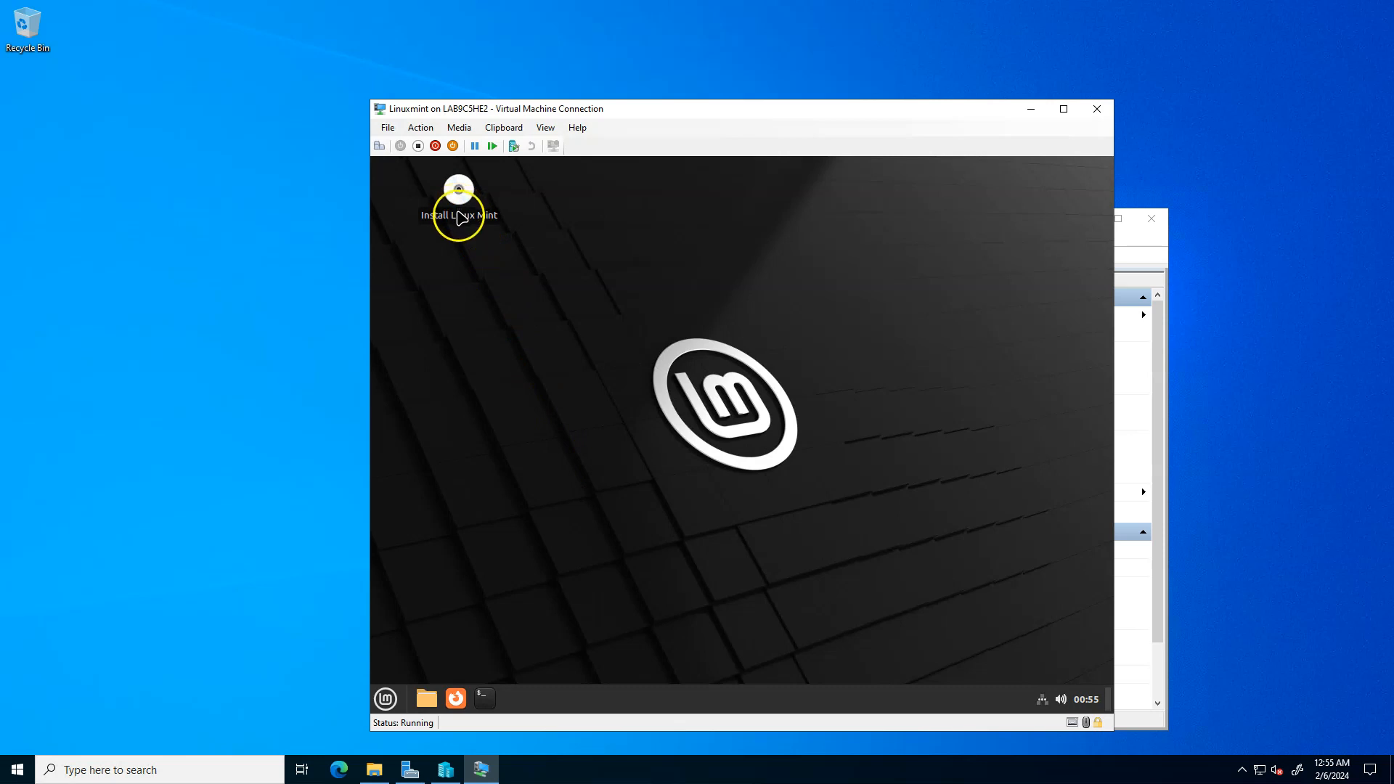
- Launch the Linux Mint installer and choose English, the English (US) keyboard layout and installation of multimedia codecs
{"action": "double_click", "coordinate": [459, 216]}
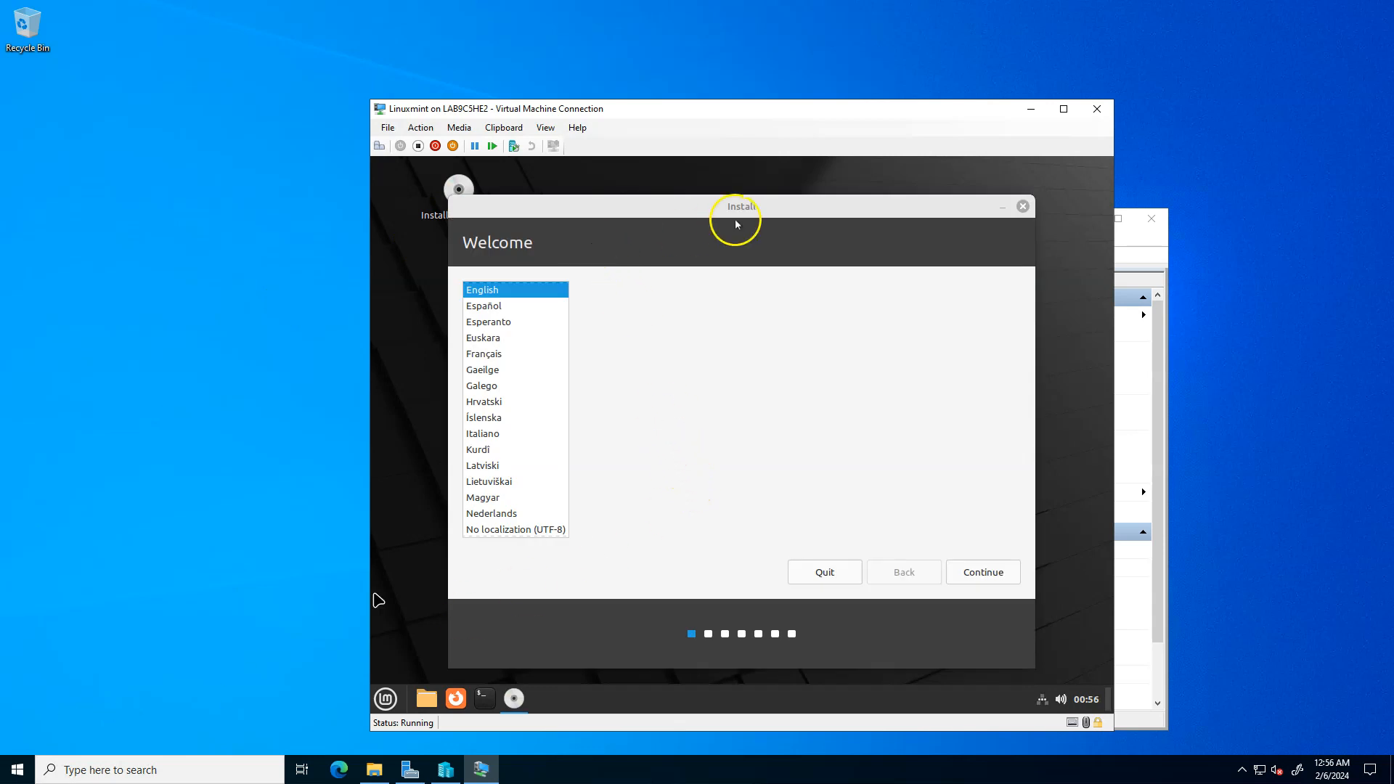
{"action": "left_click", "coordinate": [958, 536]}
{"action": "left_click", "coordinate": [975, 569]}
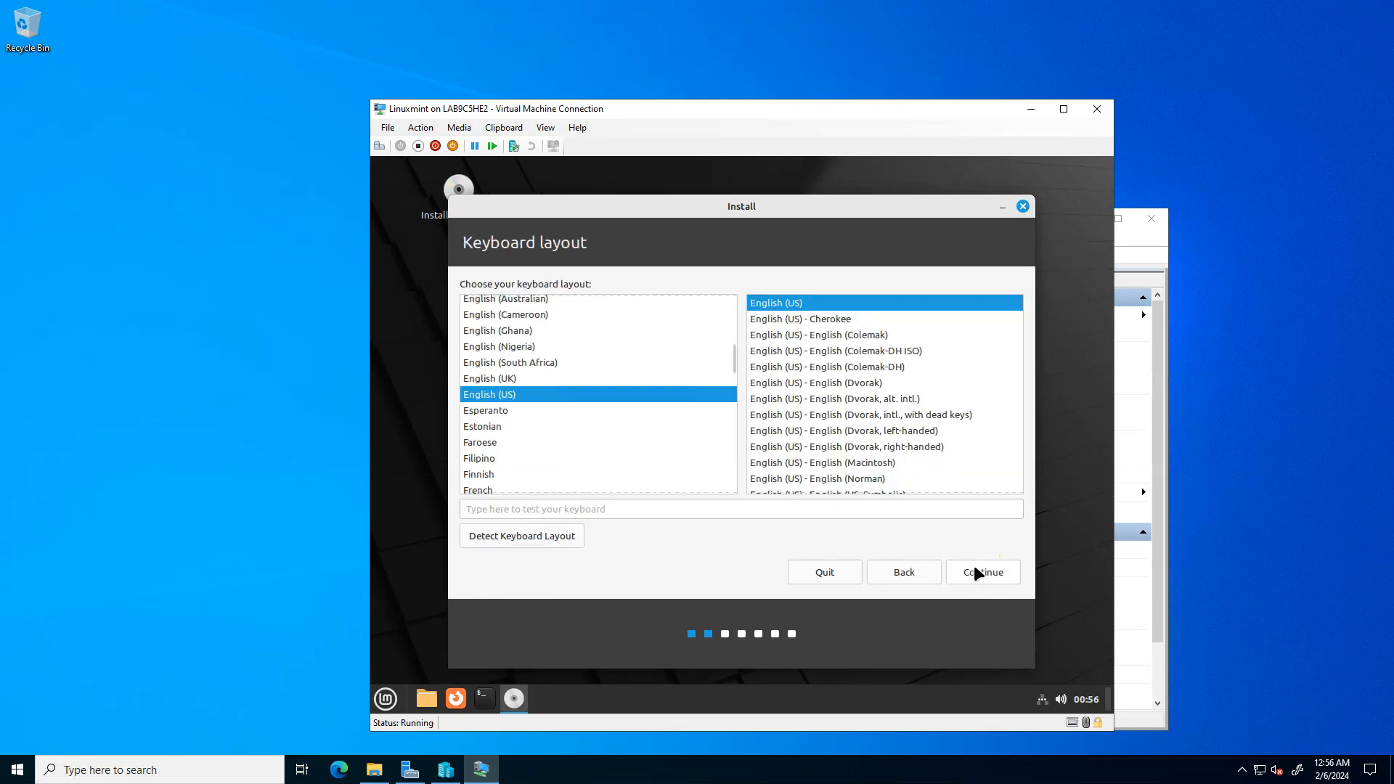
{"action": "left_click", "coordinate": [974, 568]}
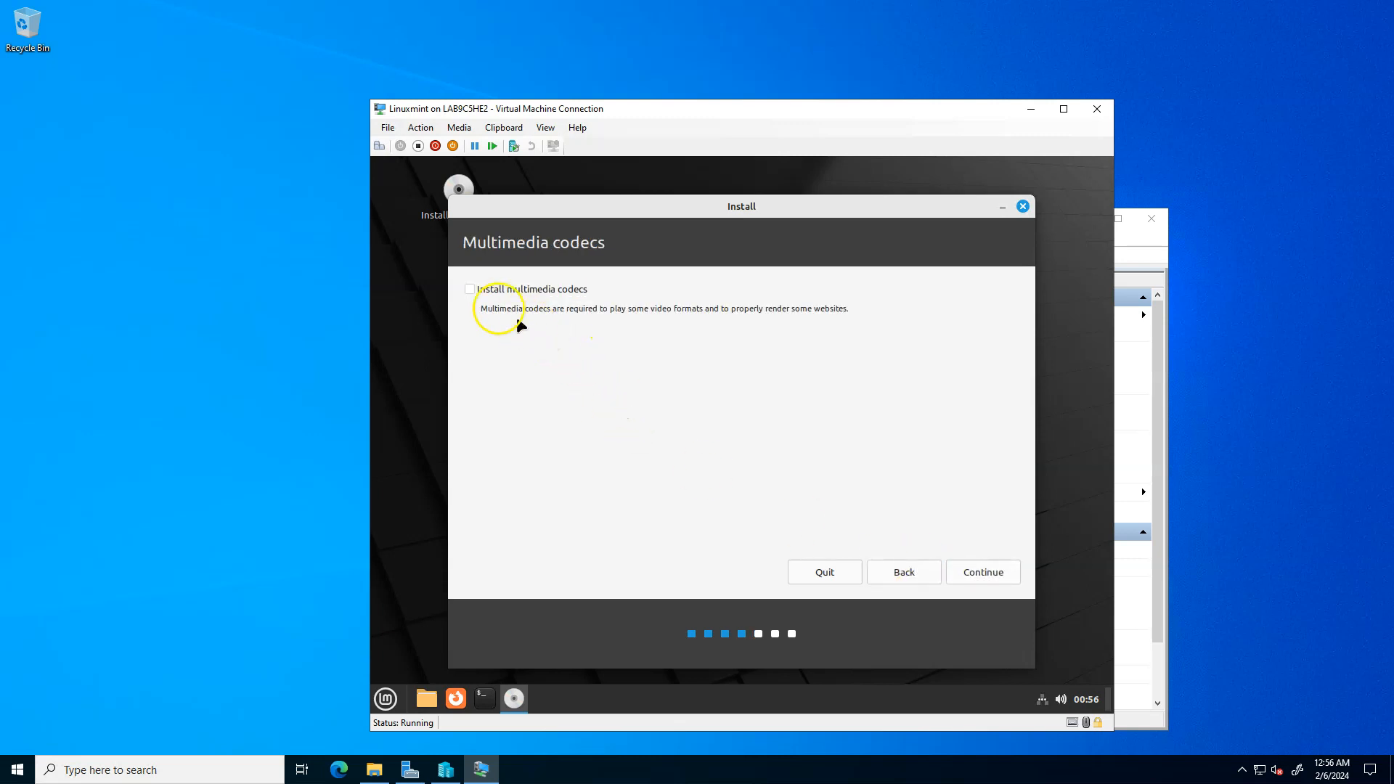
{"action": "left_click", "coordinate": [468, 289]}
{"action": "left_click", "coordinate": [999, 571]}
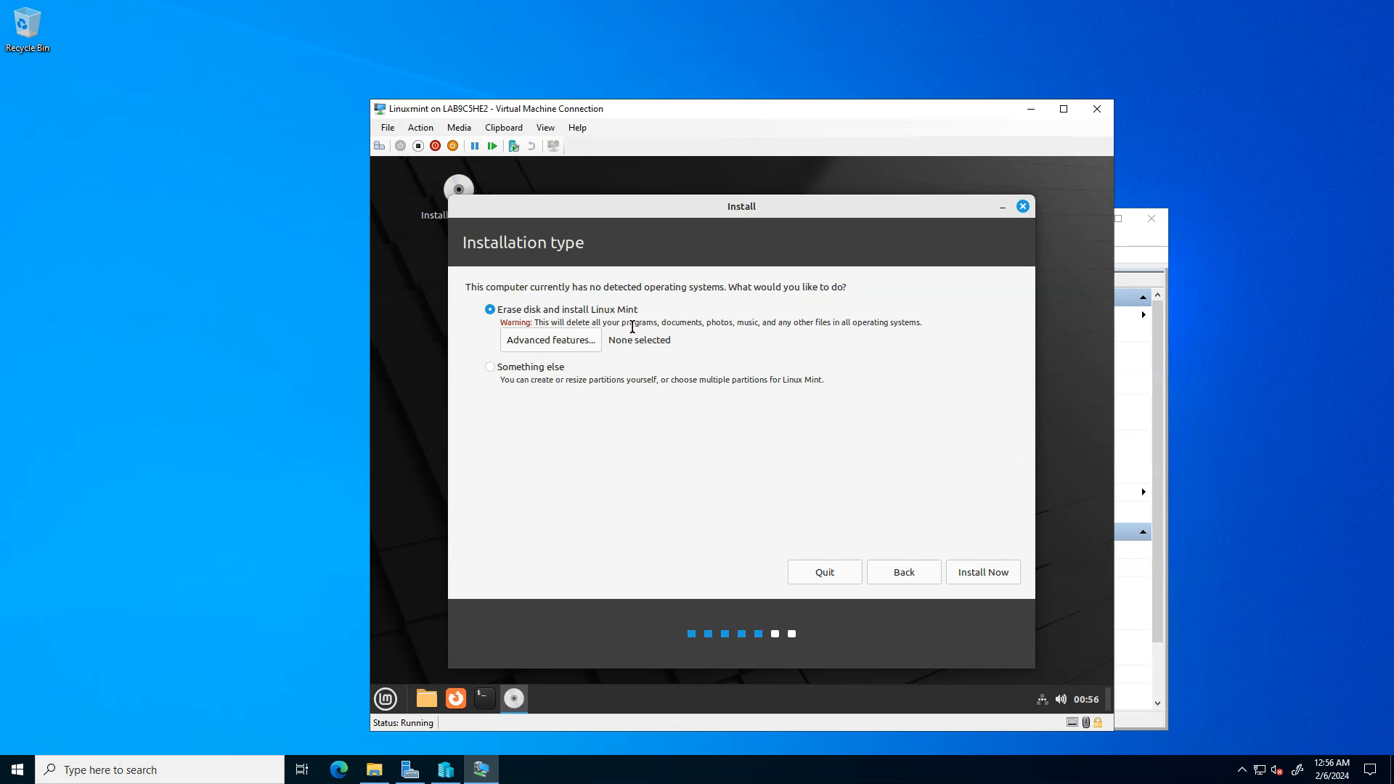
- Start the installation with Erase disk and install Linux Mint, confirm the disk changes and accept New York as the location
{"action": "left_click", "coordinate": [957, 577]}
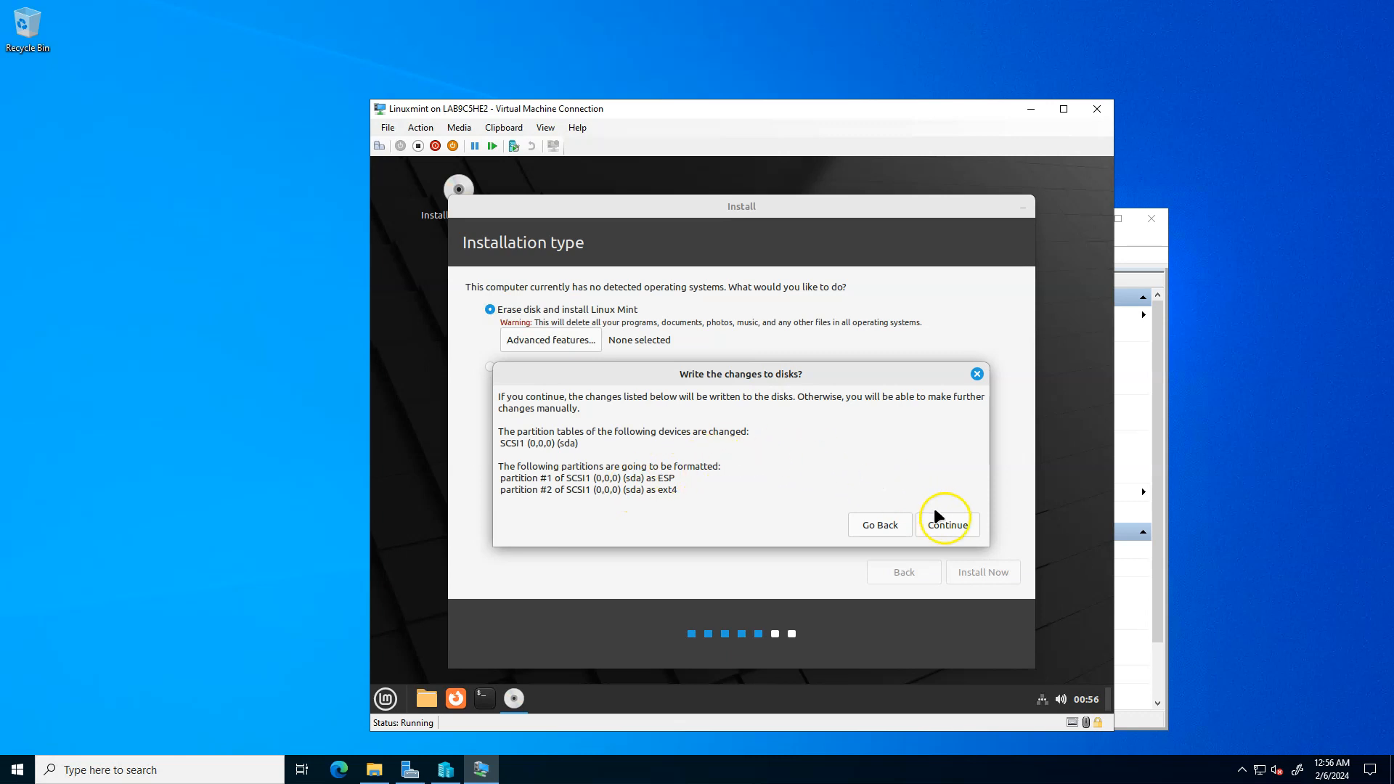
{"action": "left_click", "coordinate": [961, 533]}
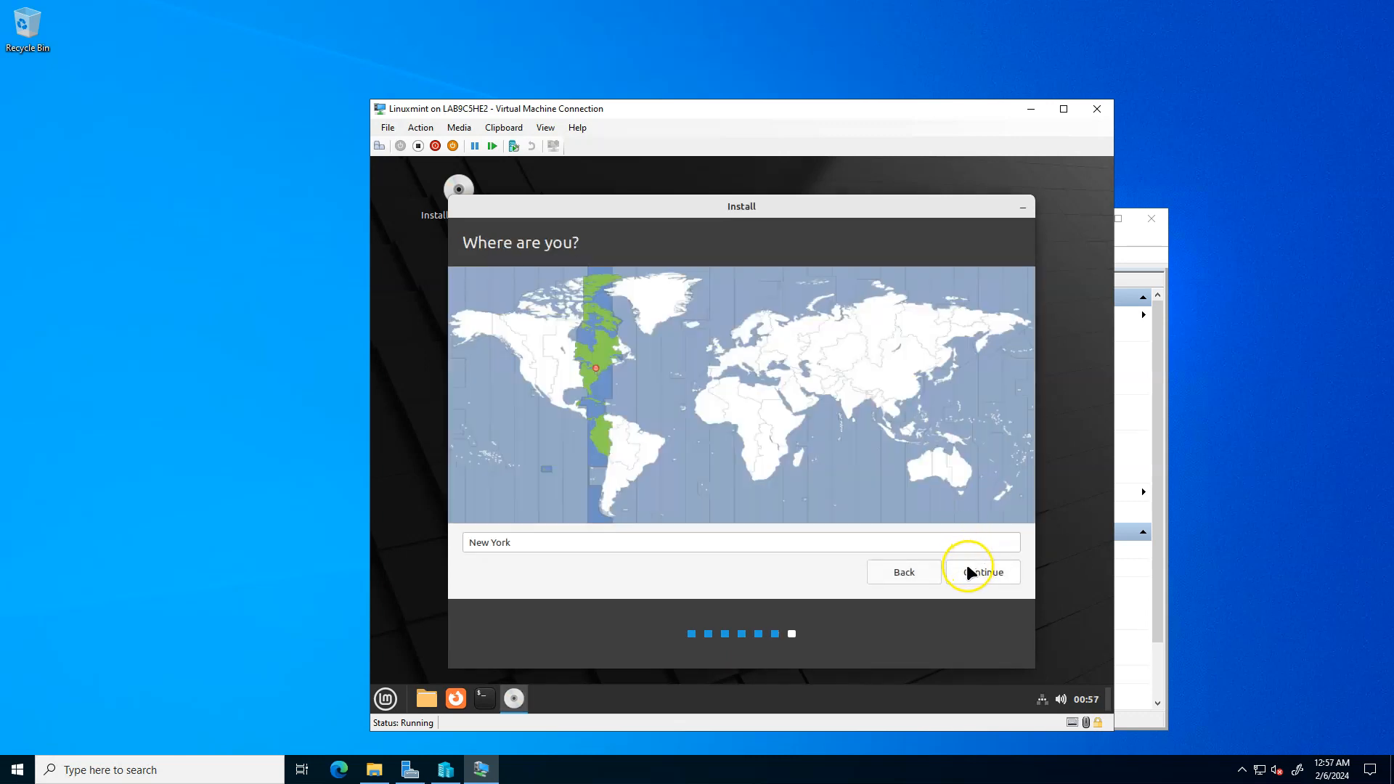
{"action": "left_click", "coordinate": [968, 566]}
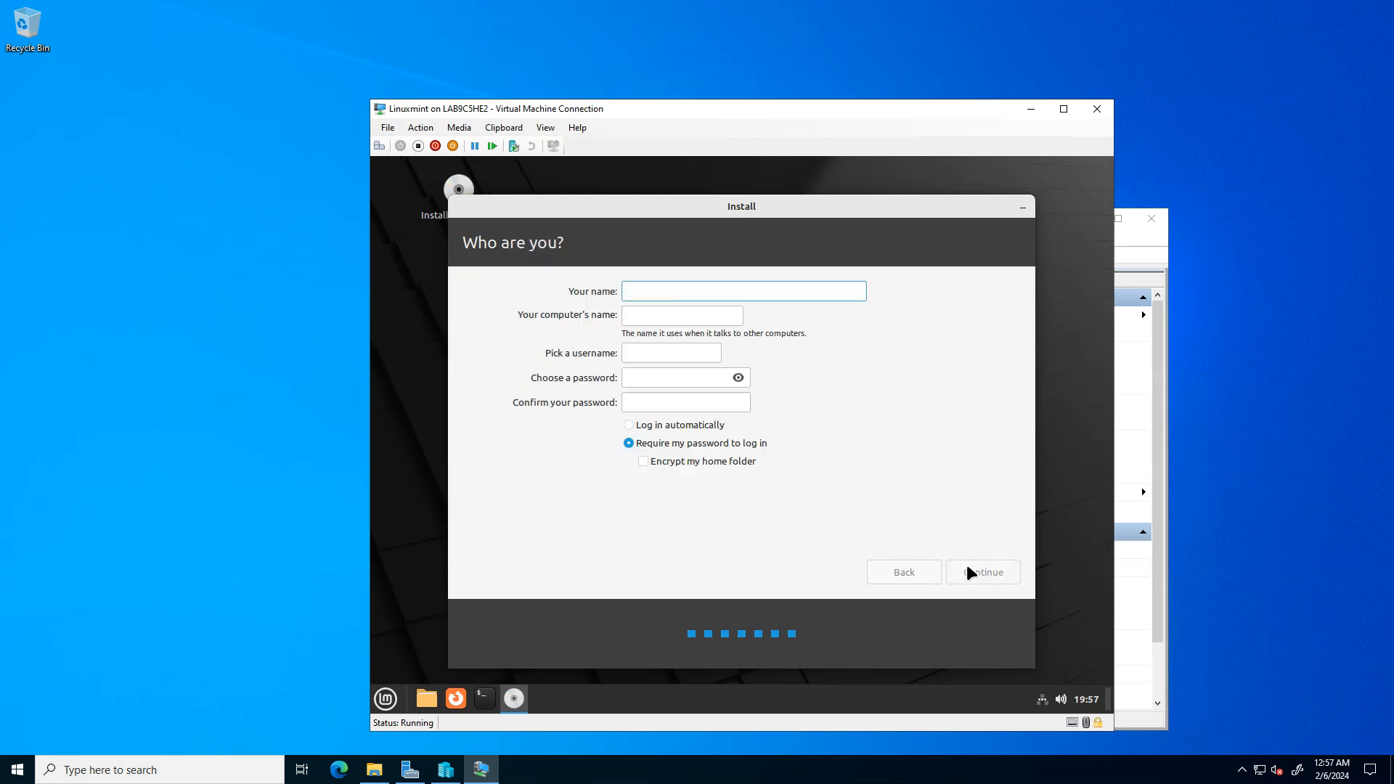
- Fill in the user's name, enter and confirm the account password, reveal it for checking, choose Log in automatically and continue the installation
{"action": "key", "text": "Tab"}
{"action": "key", "text": "Tab"}
{"action": "key", "text": "Tab"}
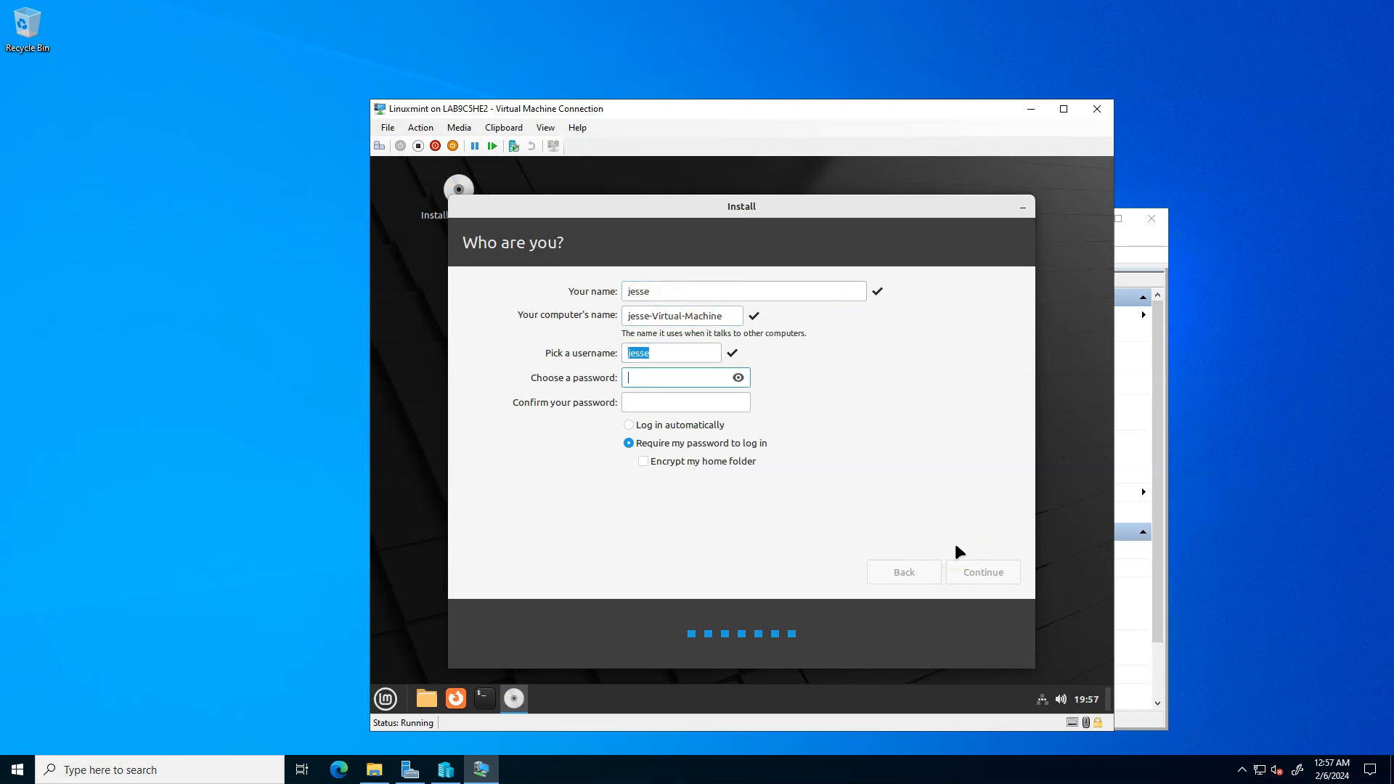
{"action": "key", "text": "Tab"}
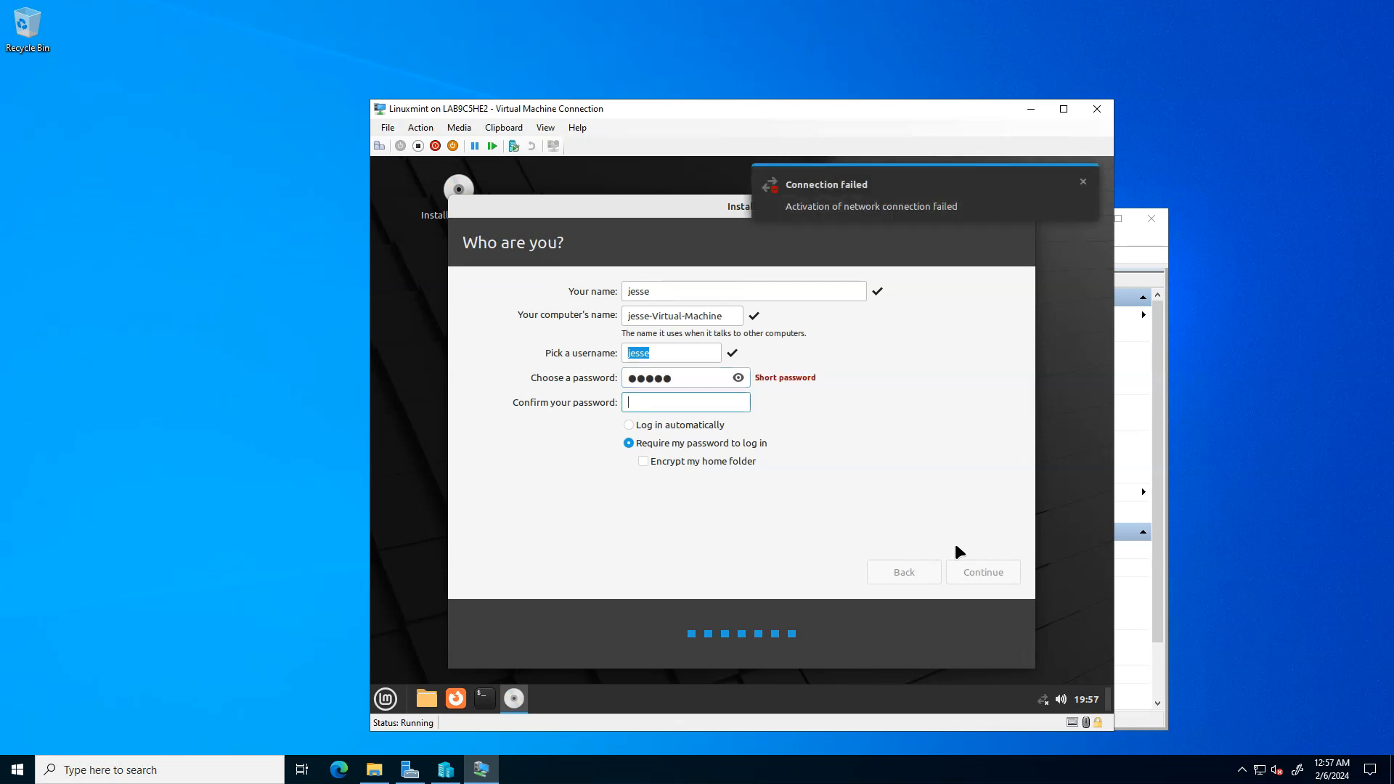
{"action": "left_click", "coordinate": [956, 547]}
{"action": "left_click", "coordinate": [667, 428]}
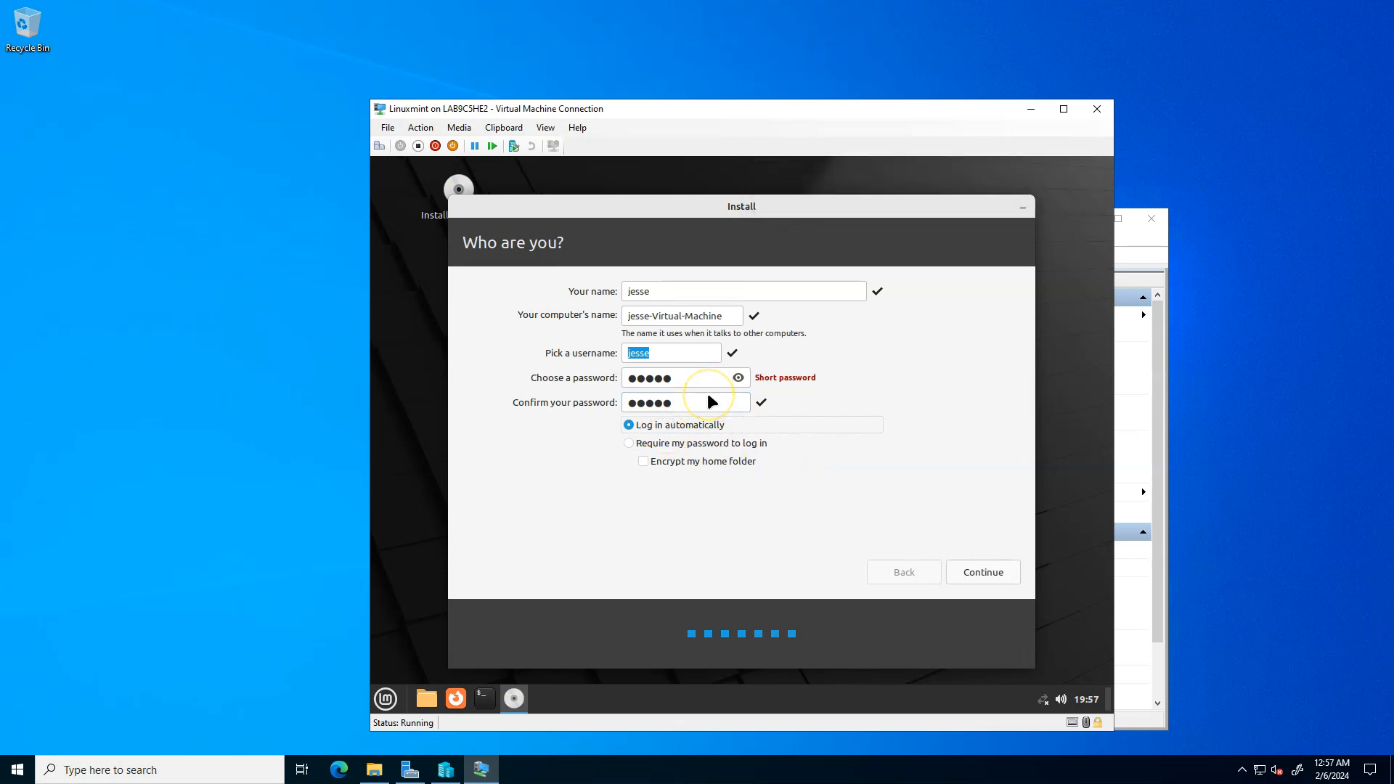
{"action": "left_click", "coordinate": [738, 379]}
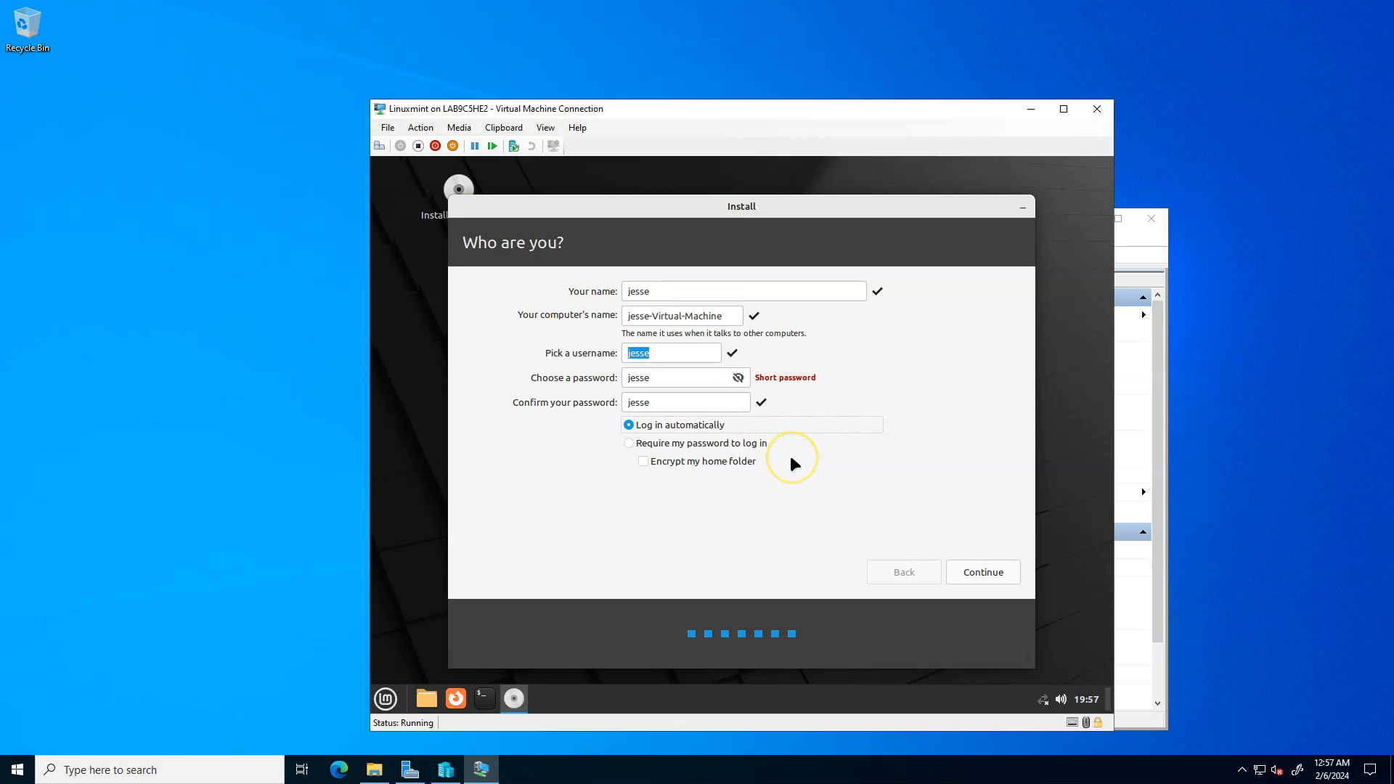
{"action": "left_click", "coordinate": [957, 573]}
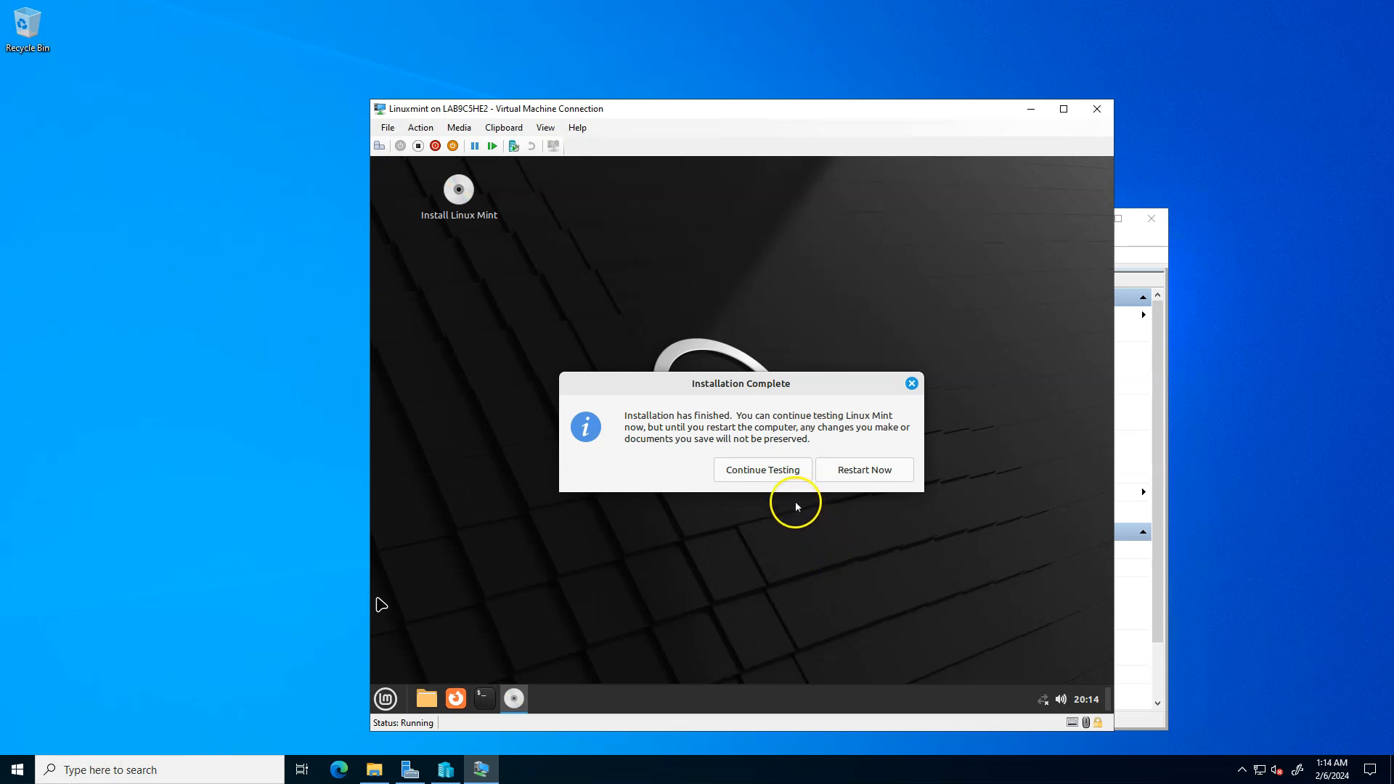
- Restart the virtual machine after installation, checking that the DVD drive is empty before continuing the reboot
{"action": "left_click", "coordinate": [837, 472]}
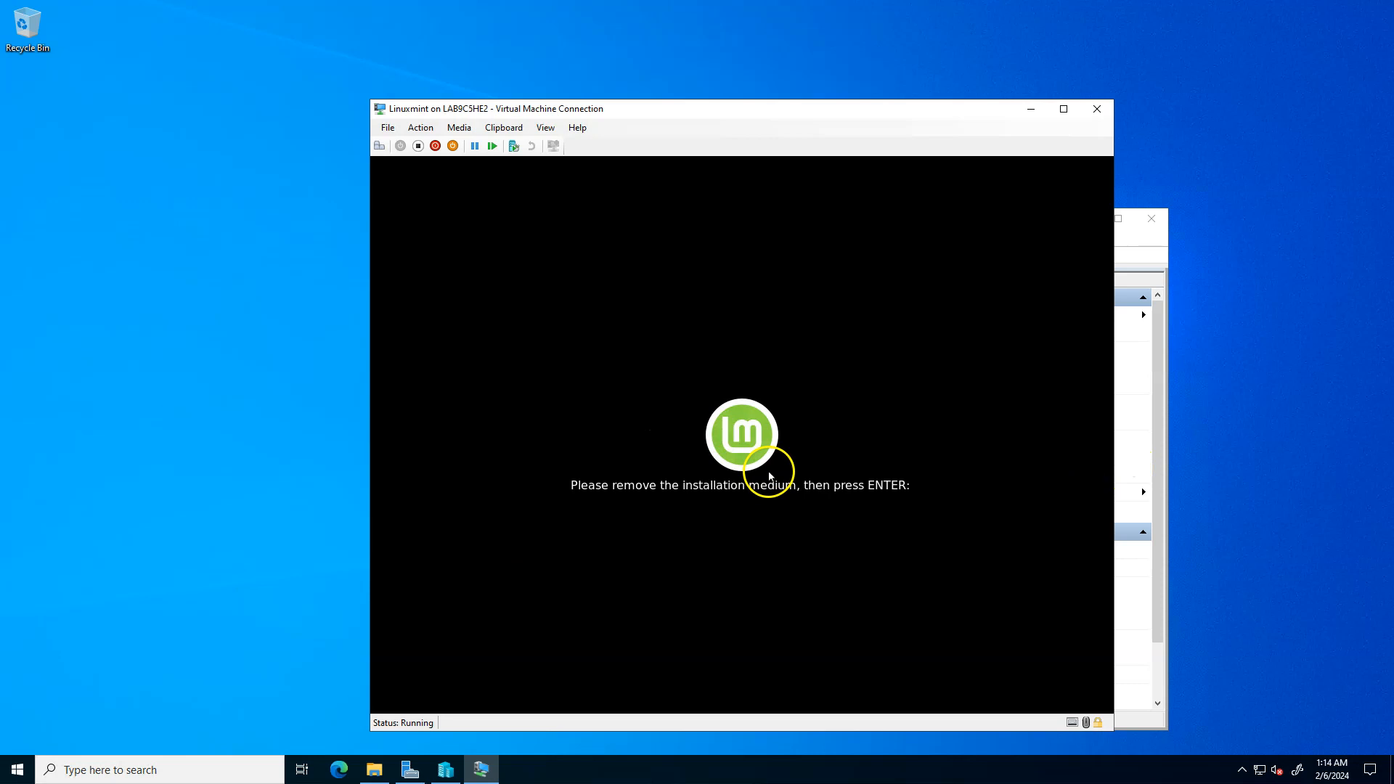
{"action": "left_click", "coordinate": [469, 133]}
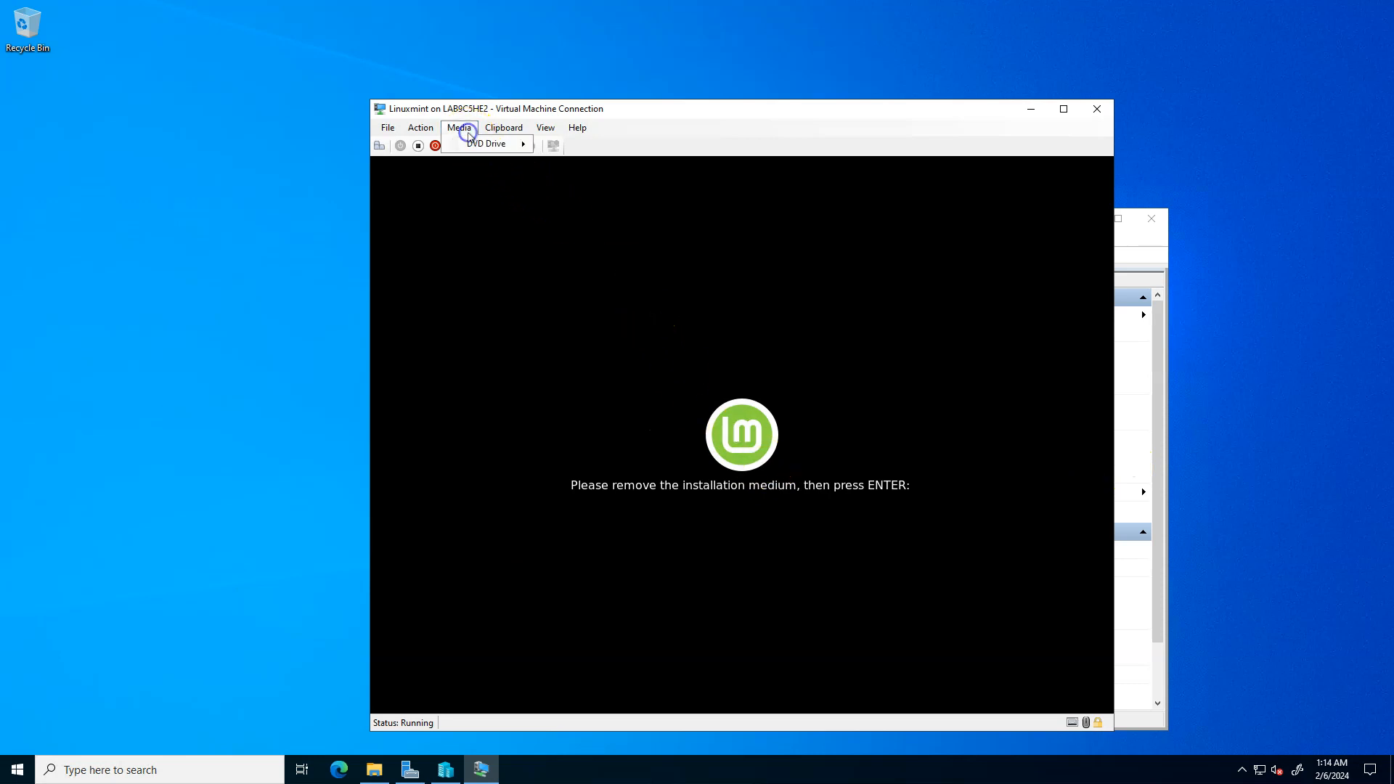
{"action": "mouse_move", "coordinate": [499, 143]}
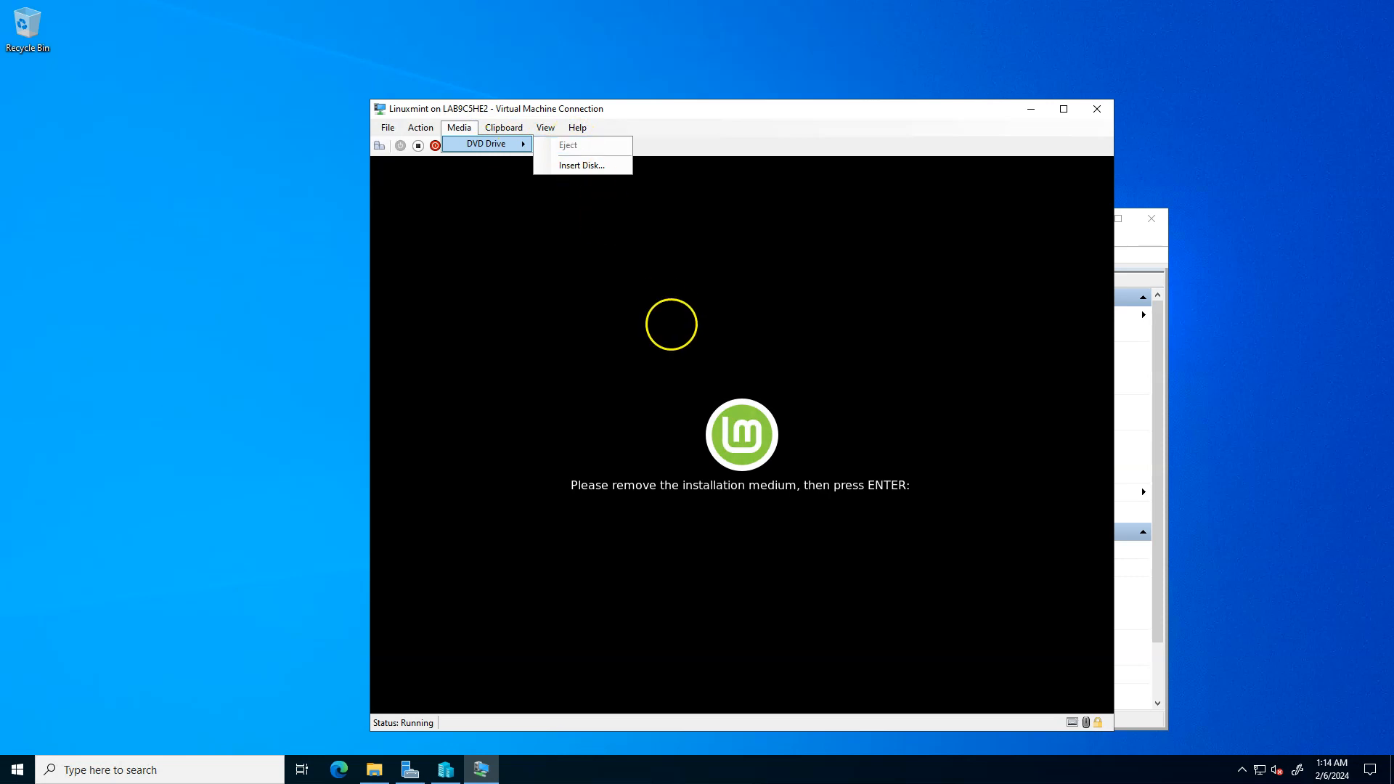
{"action": "left_click", "coordinate": [700, 434]}
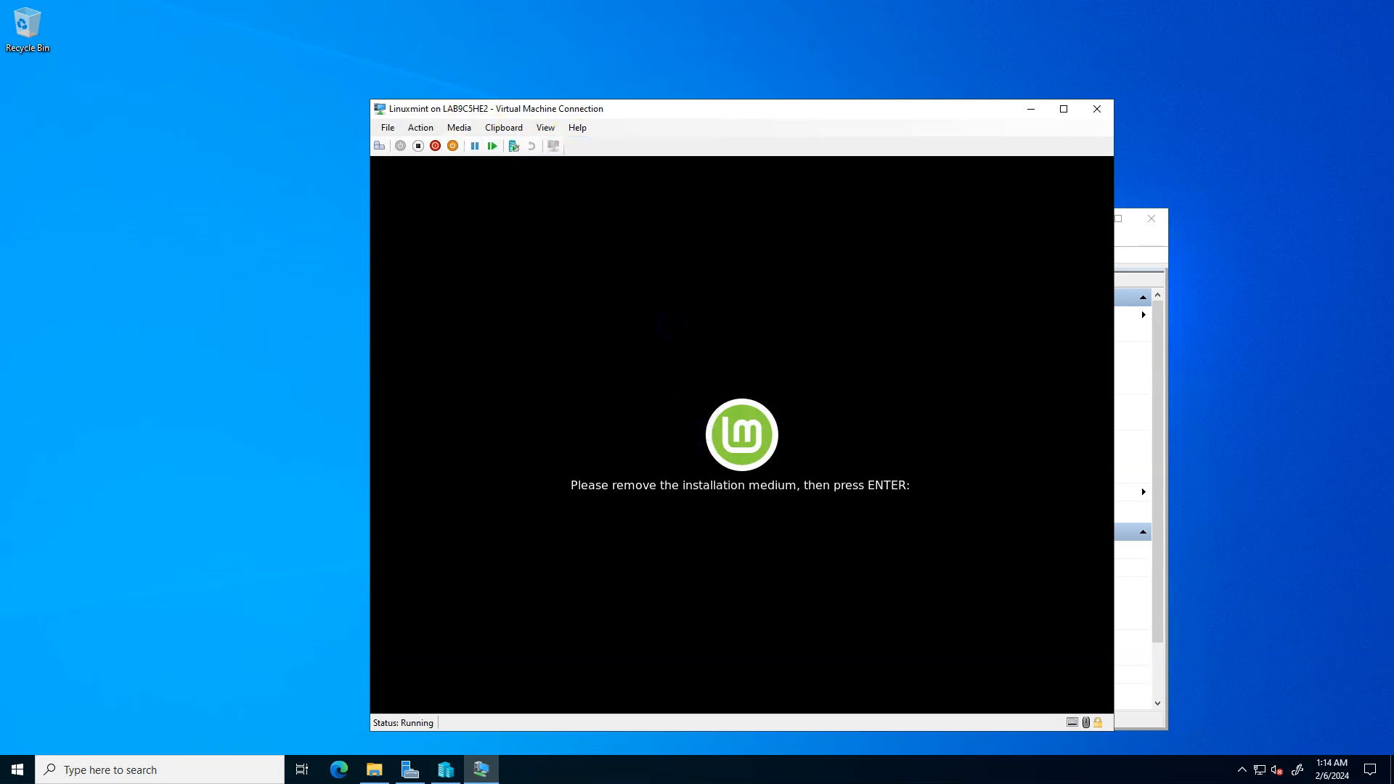
{"action": "key", "text": "Return"}
{"action": "left_click", "coordinate": [598, 418]}
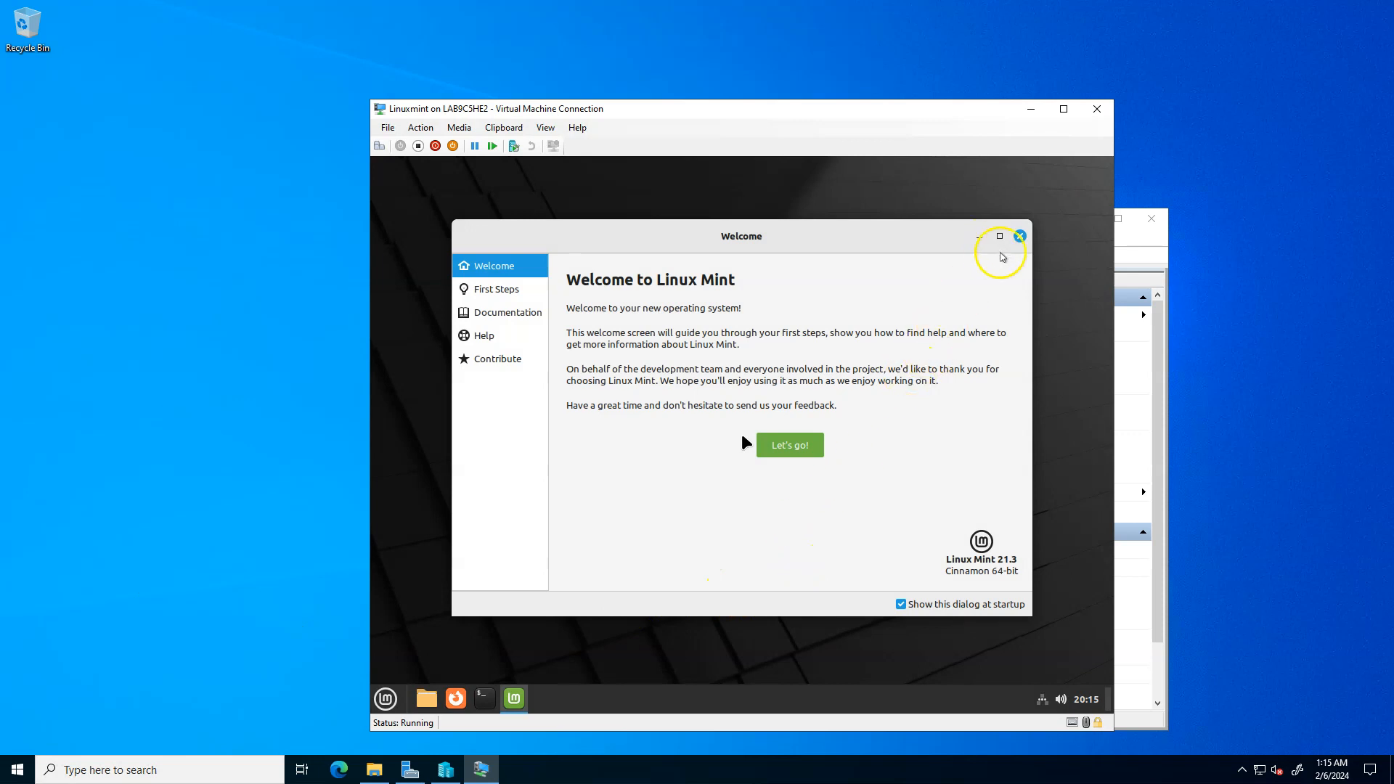
- Close the Linux Mint Welcome window and launch the Terminal and Firefox
{"action": "left_click", "coordinate": [1020, 237]}
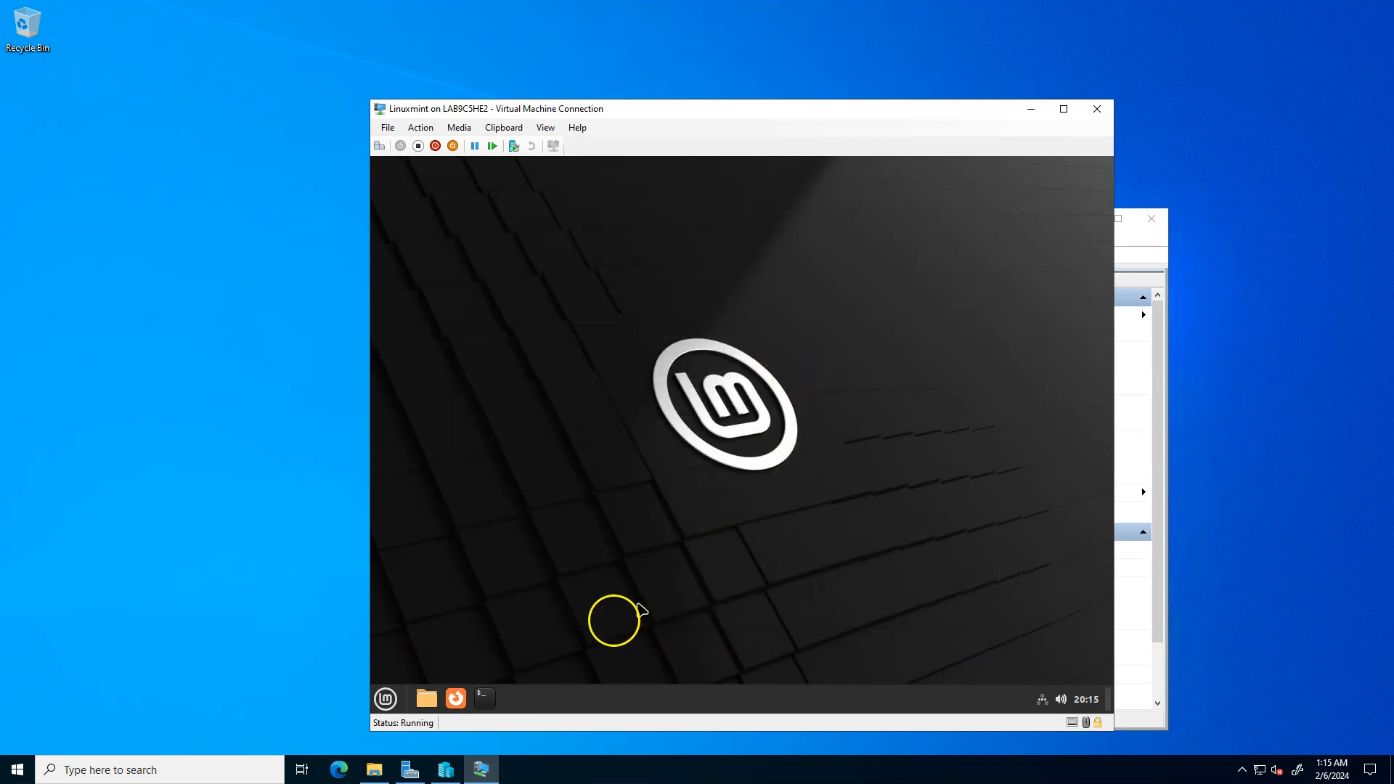
{"action": "left_click", "coordinate": [486, 699]}
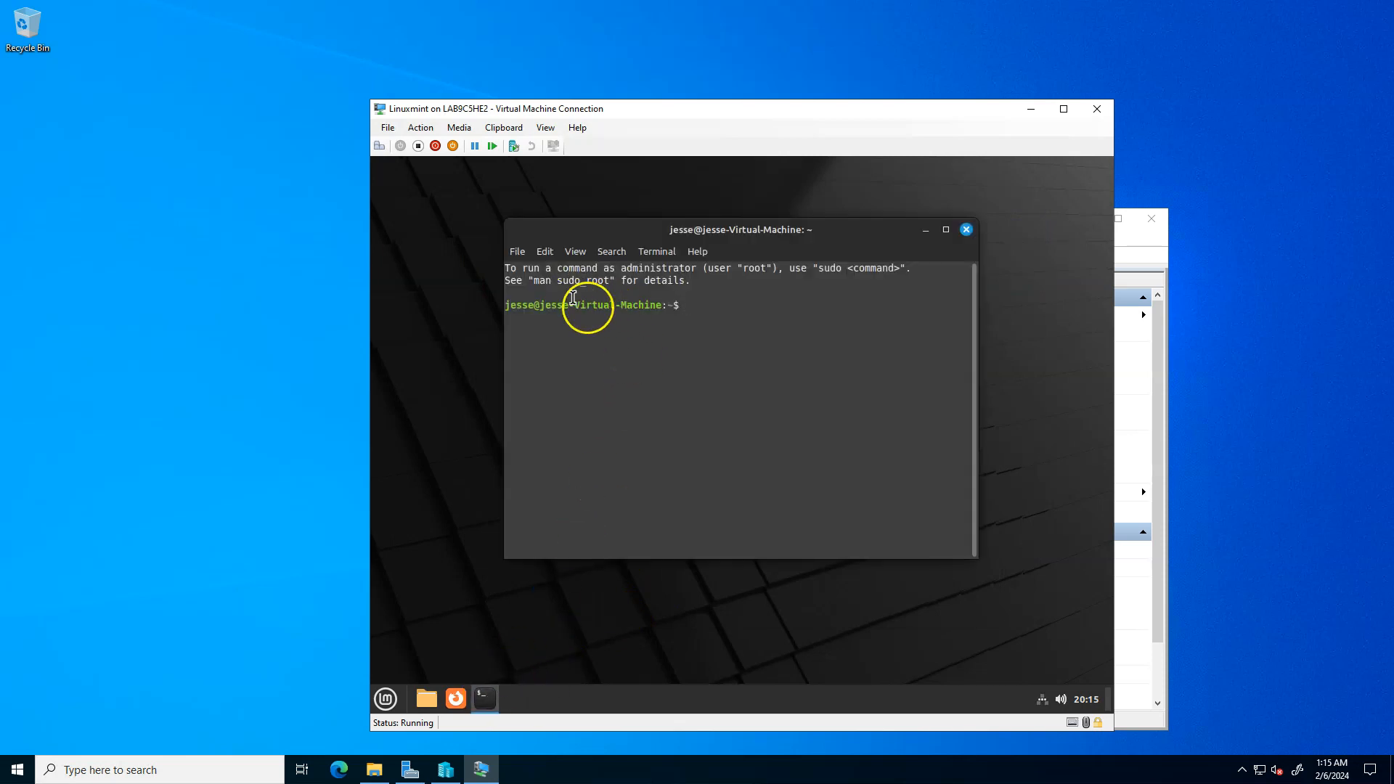
{"action": "left_click", "coordinate": [455, 699]}
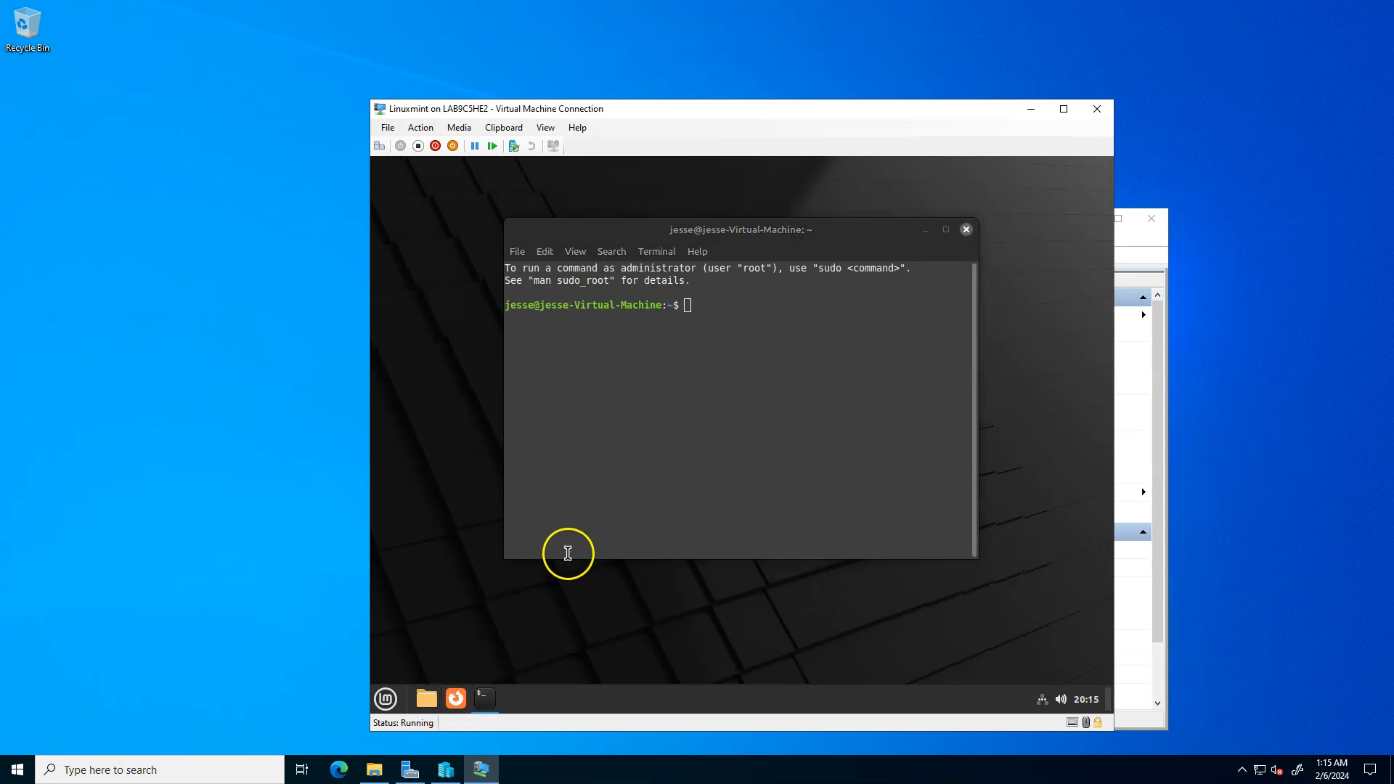